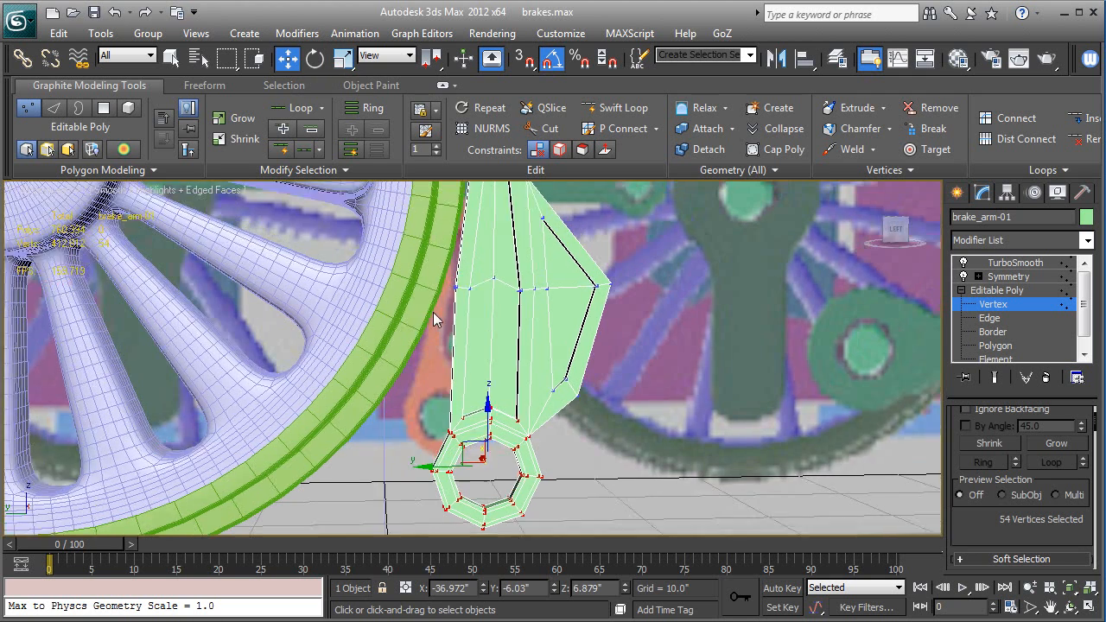
Step: Rotate the brake arm's lower vertices slightly, from the bulge down to the ring, and shift them away from the wheel
drag(353, 324, 627, 518)
key(e)
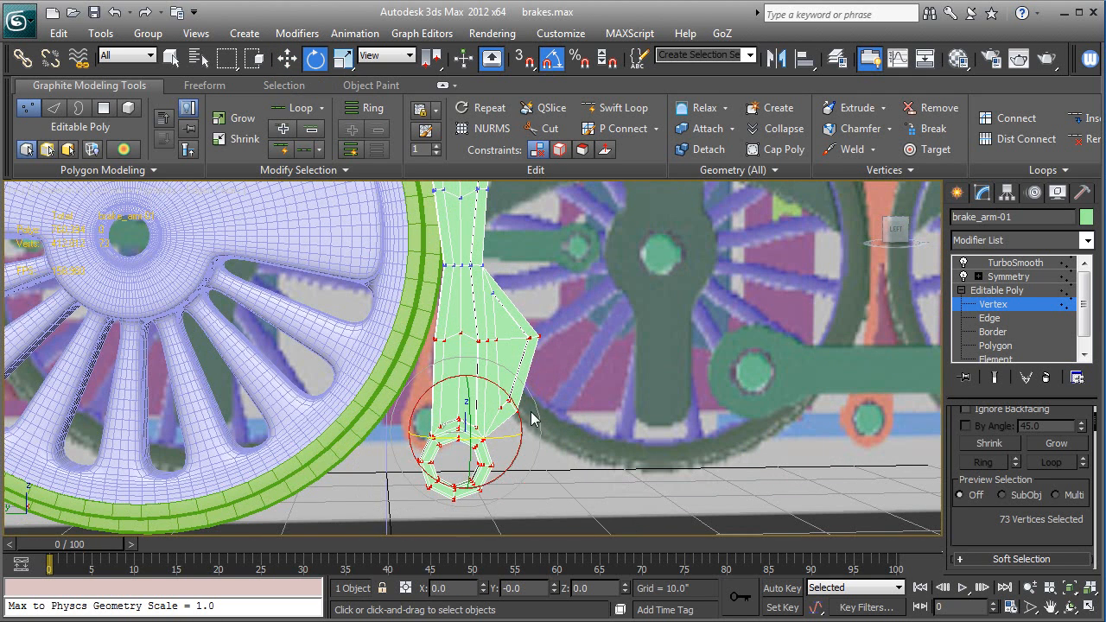
drag(529, 397, 525, 394)
key(w)
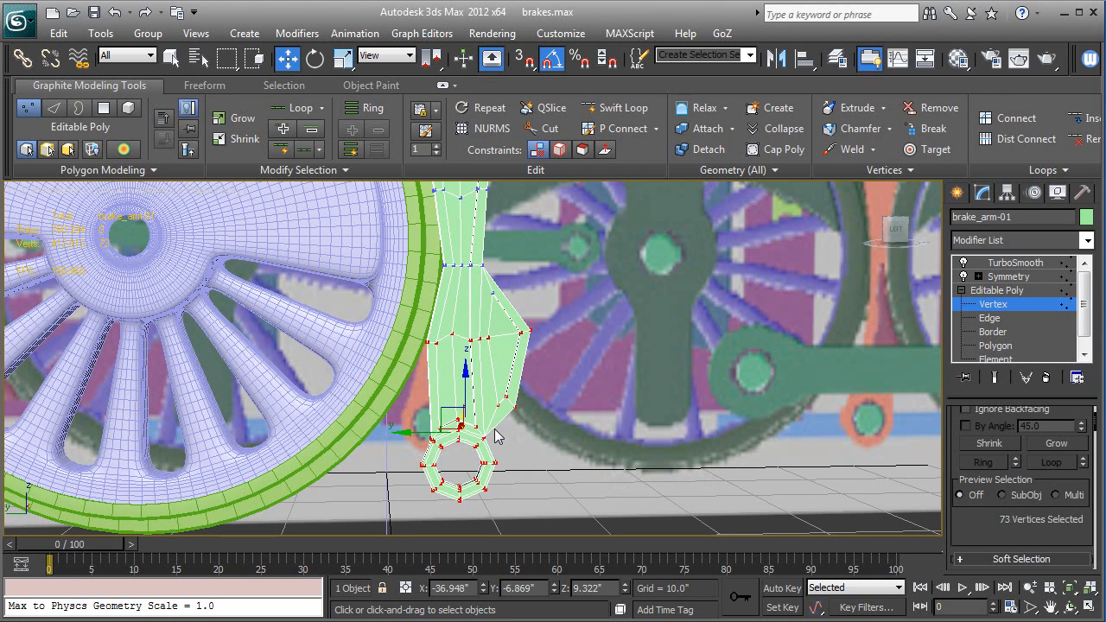
drag(407, 440, 426, 421)
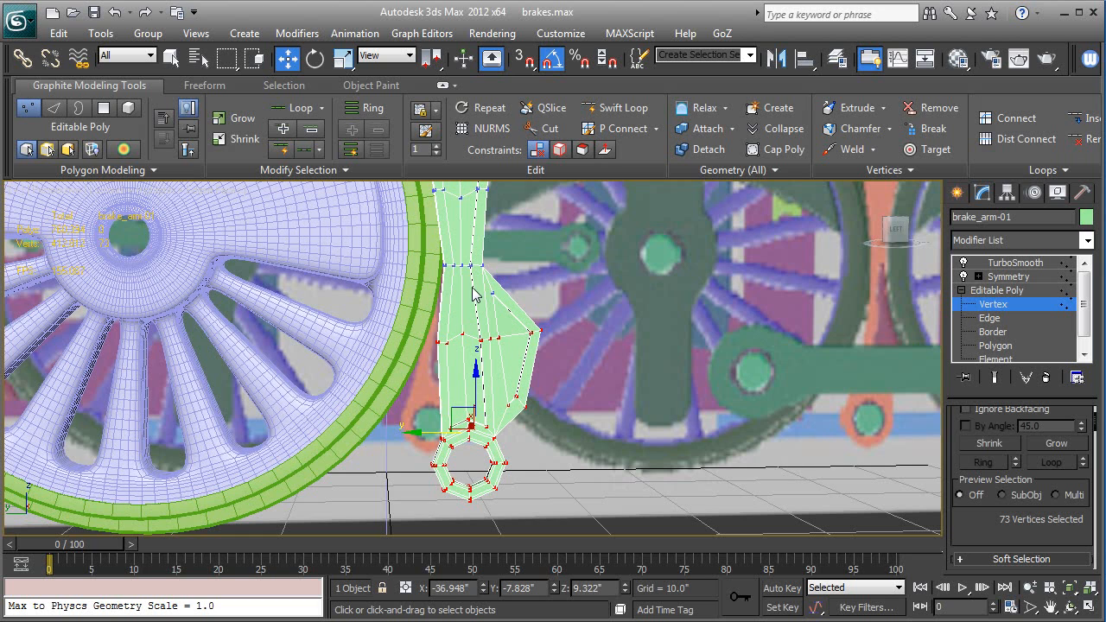
Step: Add the bulge's upper corner vertices to the selection and shift the lower section slightly farther from the wheel
ctrl+click(476, 383)
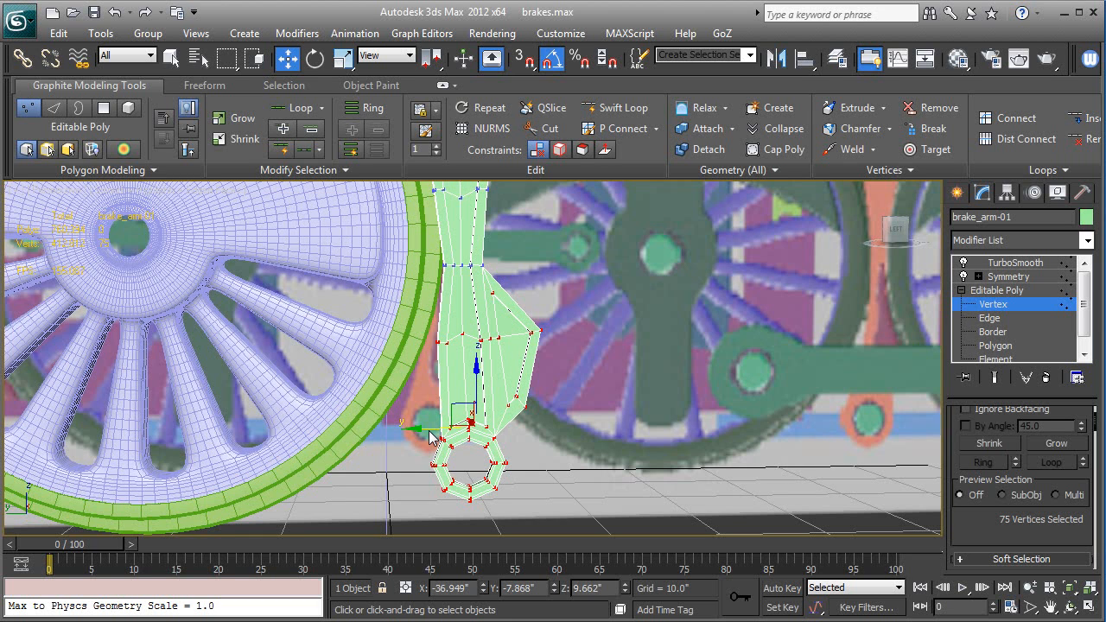
drag(428, 431, 433, 431)
middle_drag(442, 325, 387, 368)
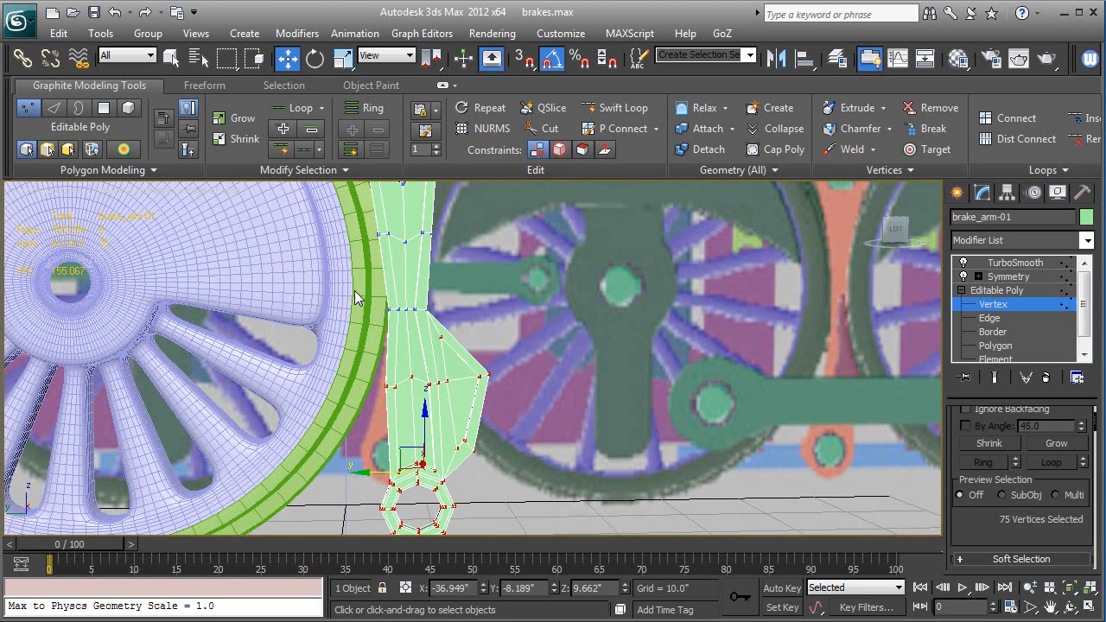
Step: Select the five vertices across the arm's narrow waist and move them slightly along Y toward the wheel
drag(410, 335, 410, 335)
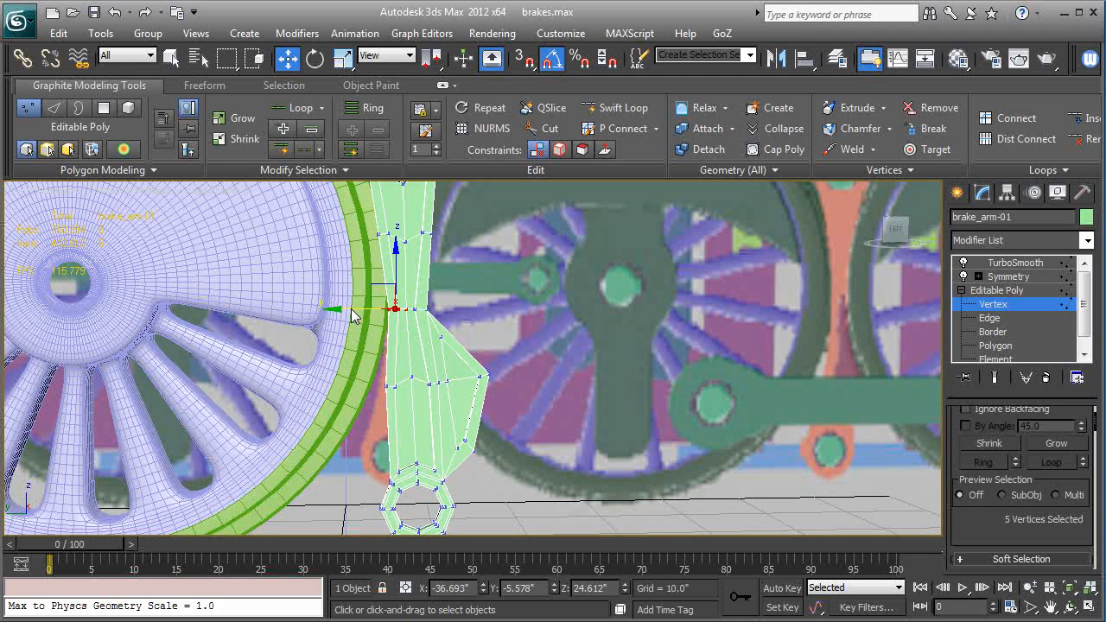
drag(350, 311, 348, 310)
alt+middle_drag(348, 309, 369, 336)
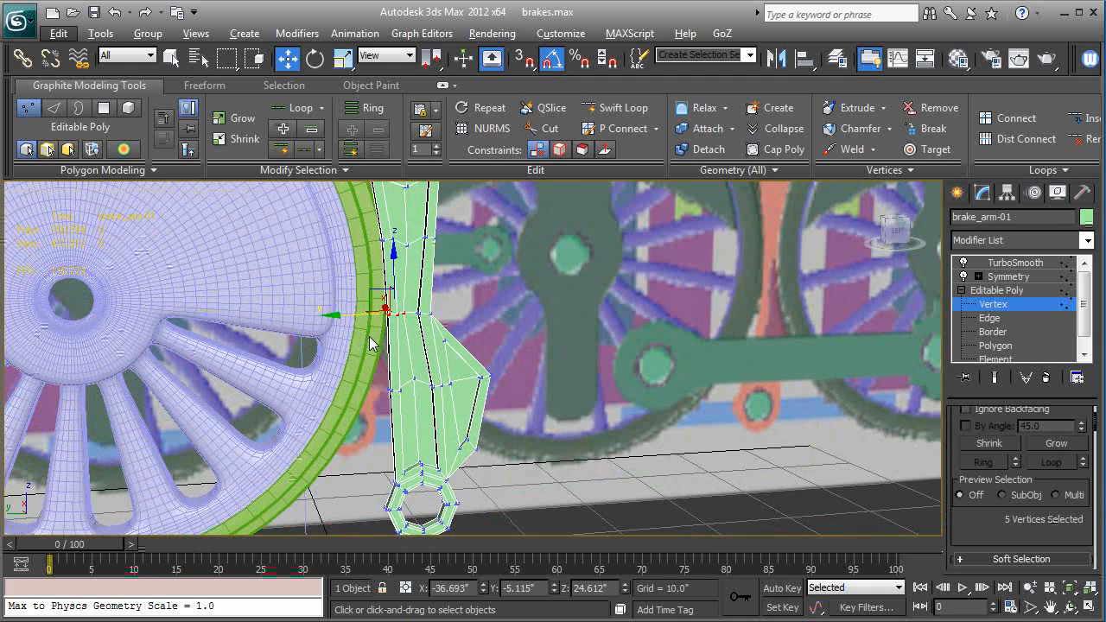
Step: Examine the brake arm's shape beside the wheel with TurboSmooth applied, both without and with edged faces
key(F4)
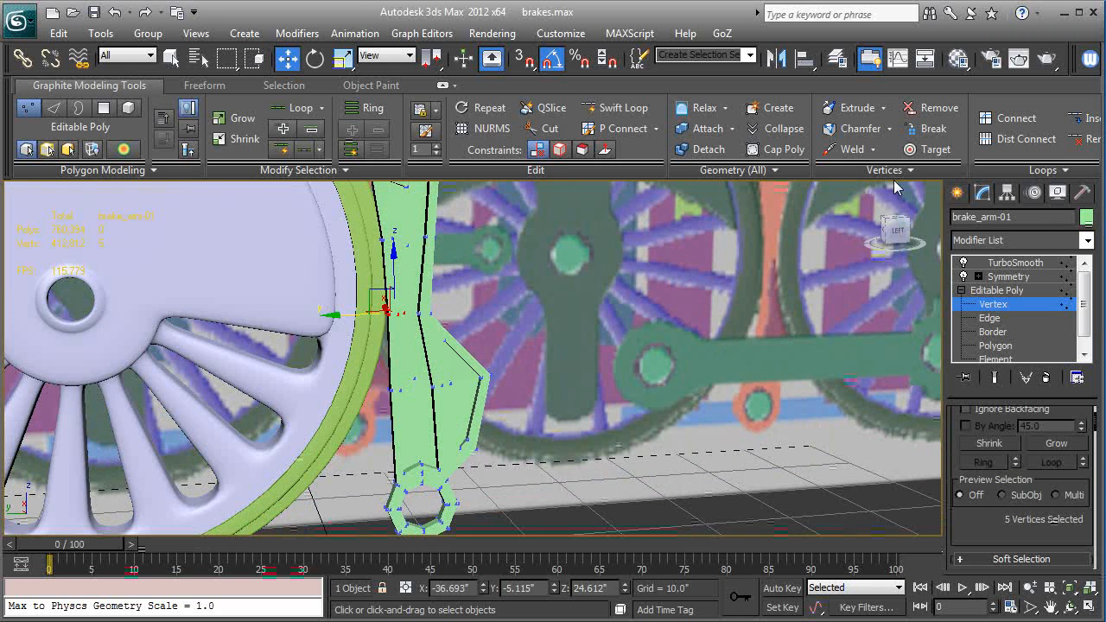
click(994, 290)
click(1008, 264)
scroll(571, 351, down, 4)
mouse_move(559, 371)
alt+middle_down()
mouse_move(533, 354)
mouse_move(540, 367)
mouse_move(571, 369)
alt+middle_up()
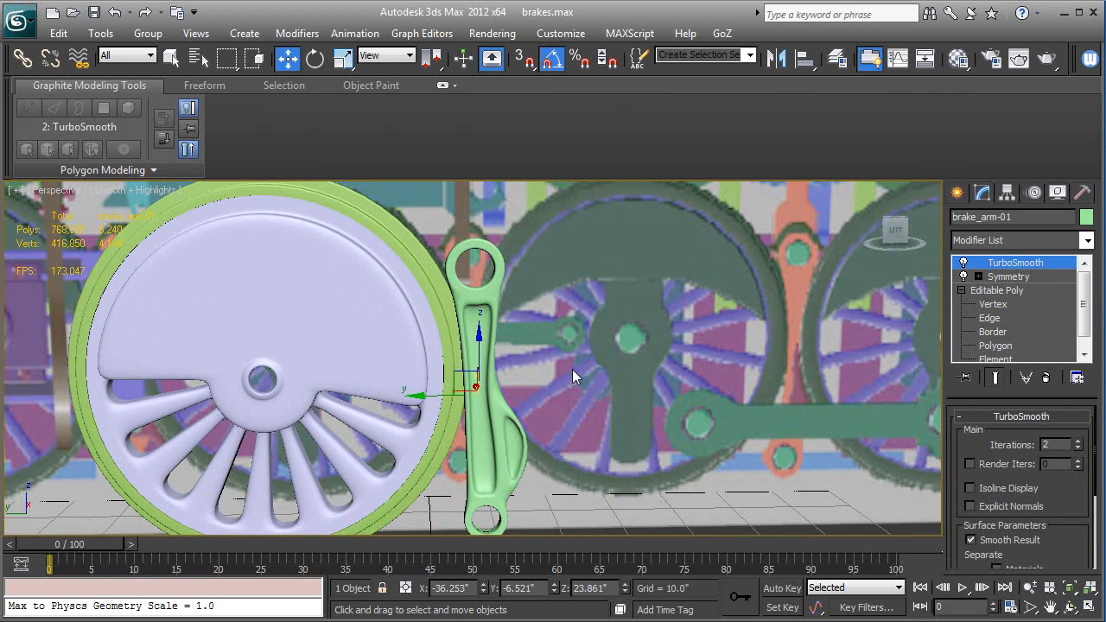
scroll(563, 345, up, 3)
mouse_move(559, 330)
alt+middle_down()
mouse_move(591, 356)
mouse_move(623, 335)
alt+middle_up()
key(F4)
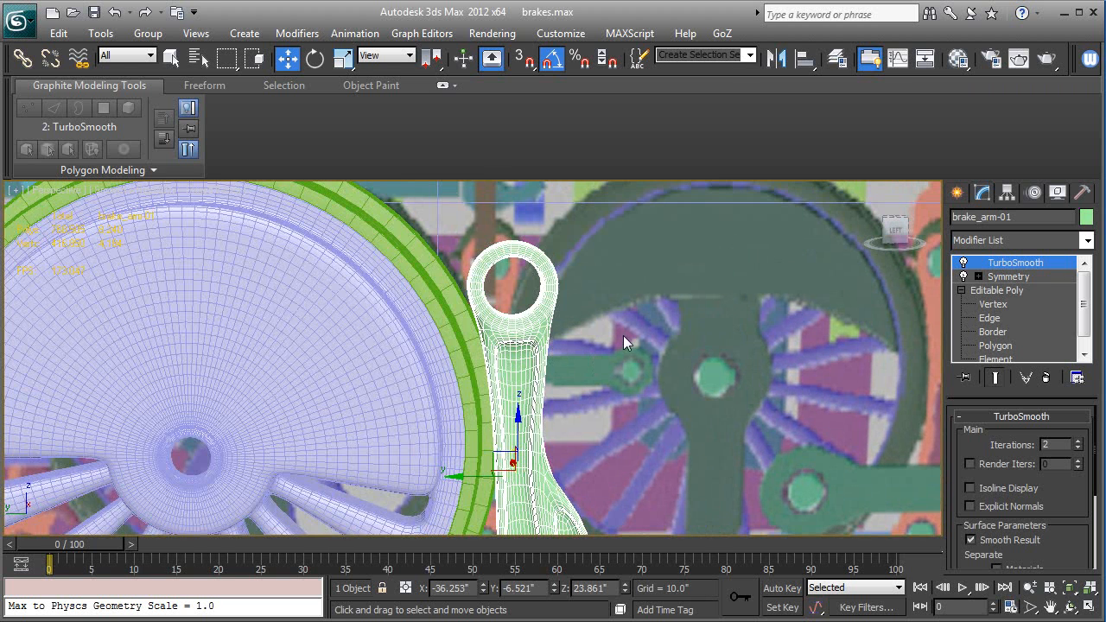
Step: Select the vertices of the brake arm's upper ring and scale them down slightly in the YZ plane
click(992, 305)
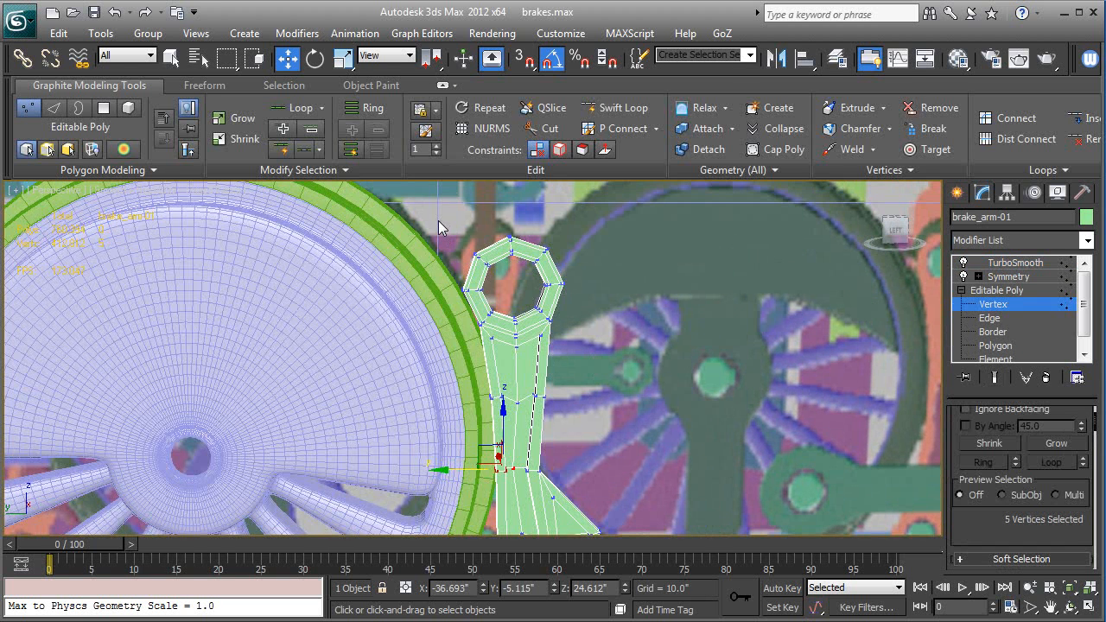
drag(438, 220, 634, 359)
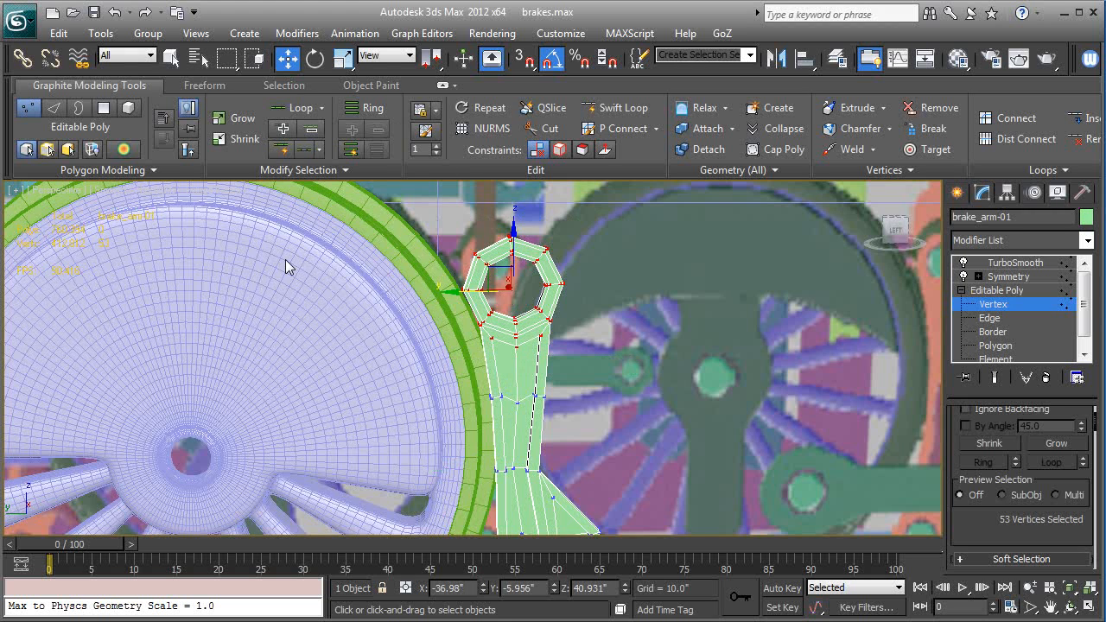
scroll(458, 277, up, 2)
key(r)
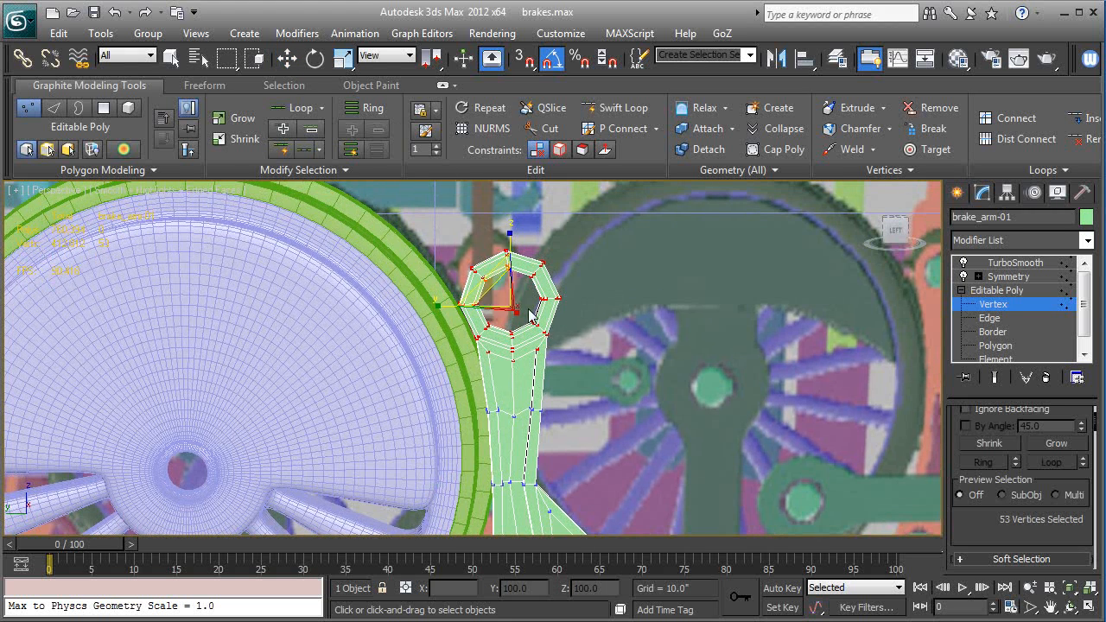
scroll(551, 330, up, 2)
alt+middle_drag(547, 331, 533, 313)
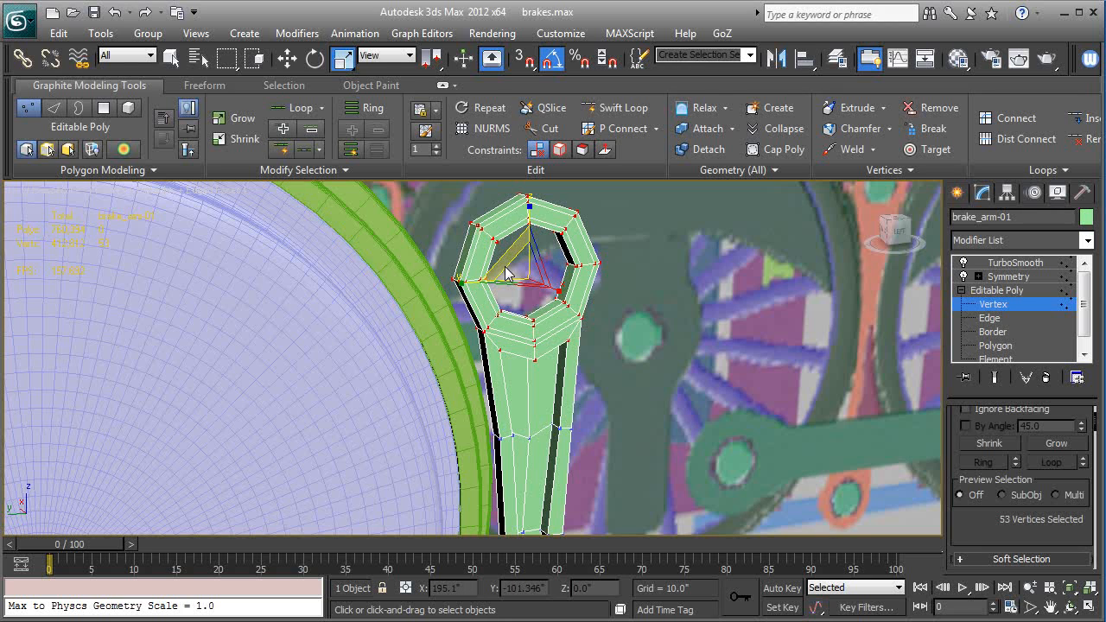
drag(504, 265, 542, 263)
Step: Move the upper ring's vertices slightly along Y, away from the wheel
click(288, 61)
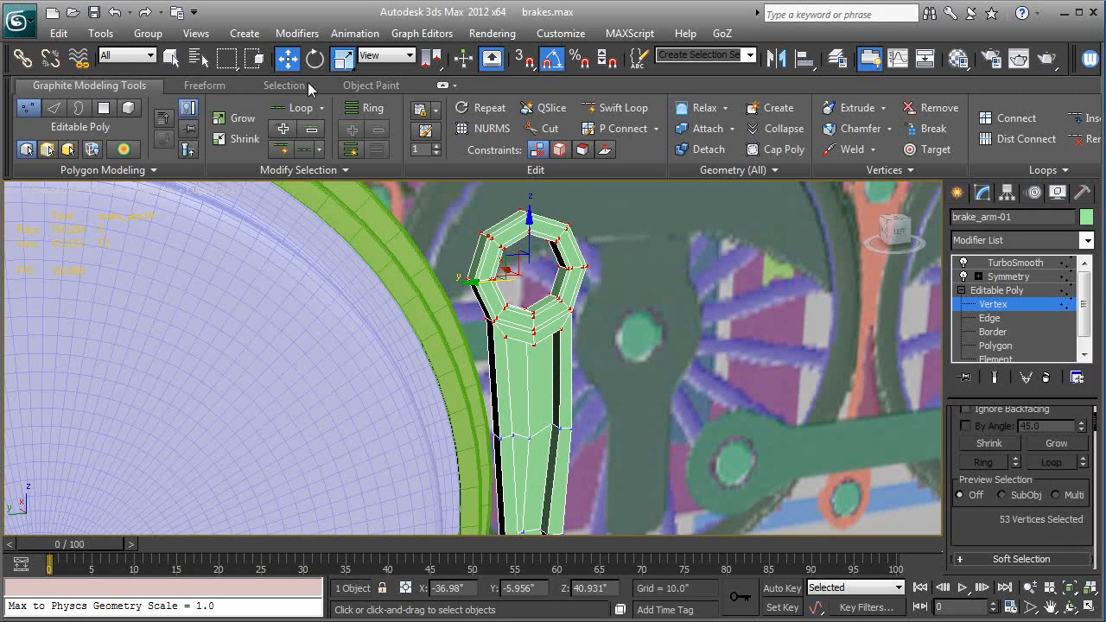
alt+middle_drag(410, 281, 642, 319)
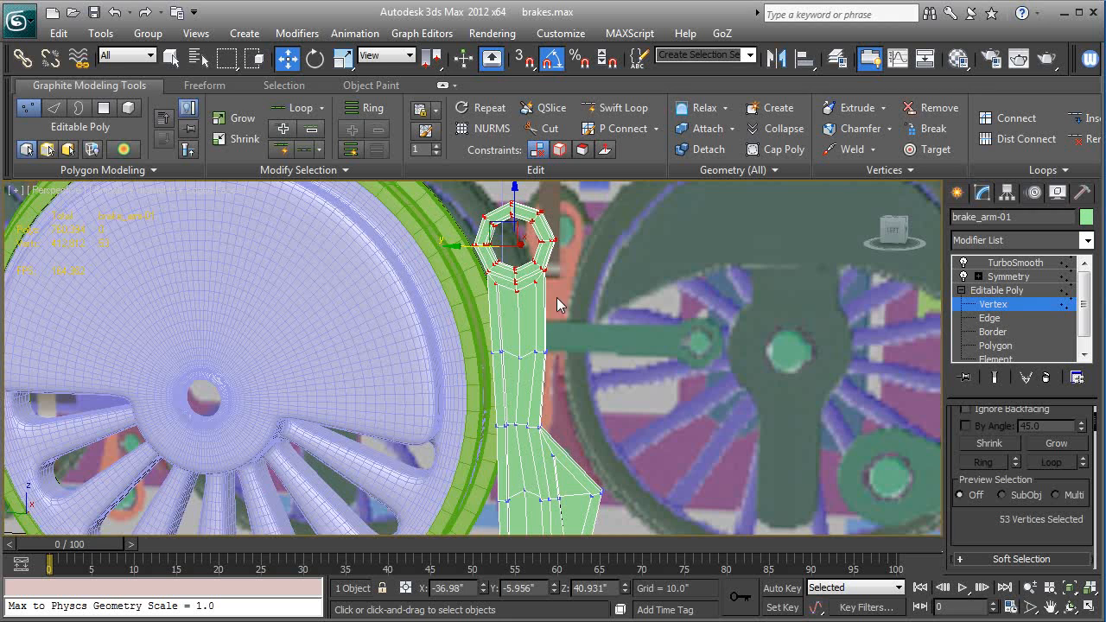
drag(463, 254, 468, 255)
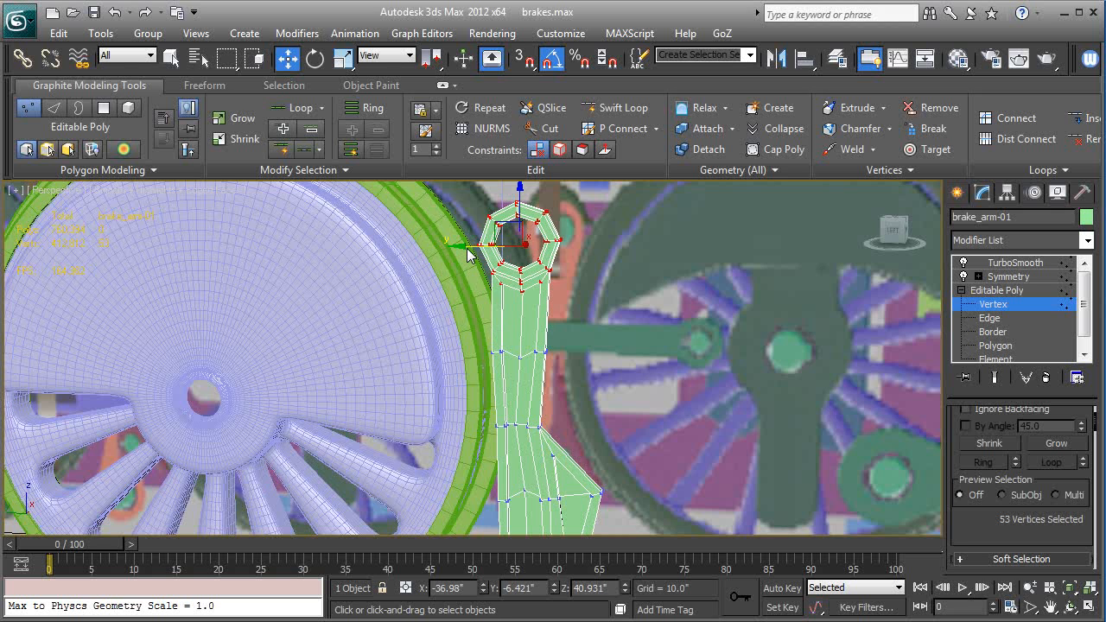
Step: Compare the brake arm with the reference image in the Left view, first as a cage and with TurboSmooth applied
key(l)
key(z)
middle_drag(527, 350, 559, 309)
scroll(559, 309, down, 4)
scroll(541, 354, down, 1)
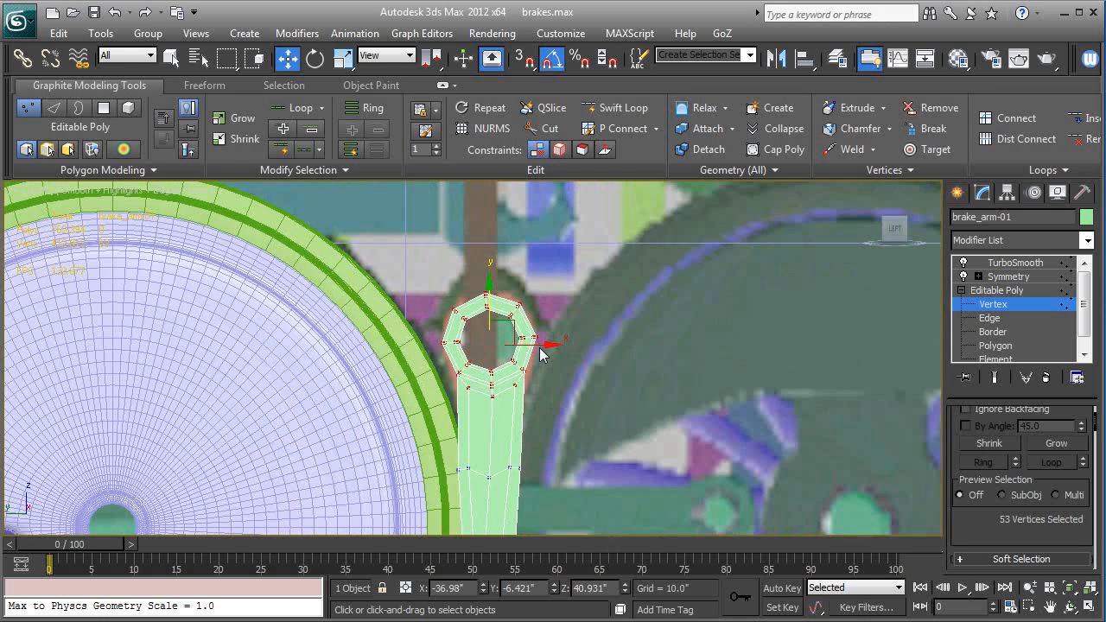
scroll(541, 353, down, 4)
middle_drag(626, 414, 637, 375)
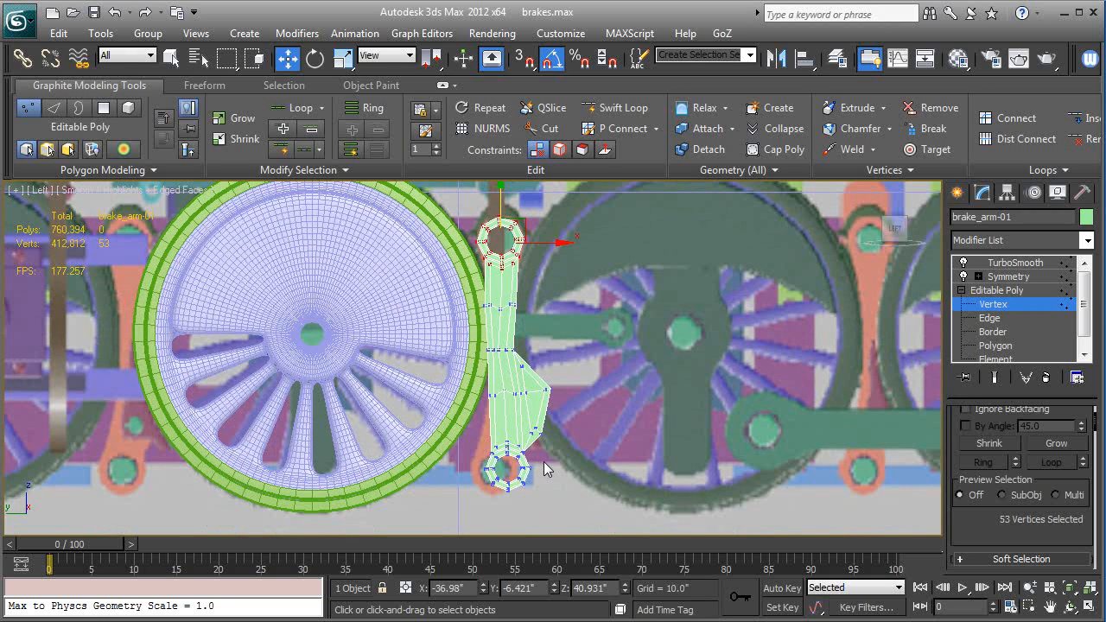
click(1001, 292)
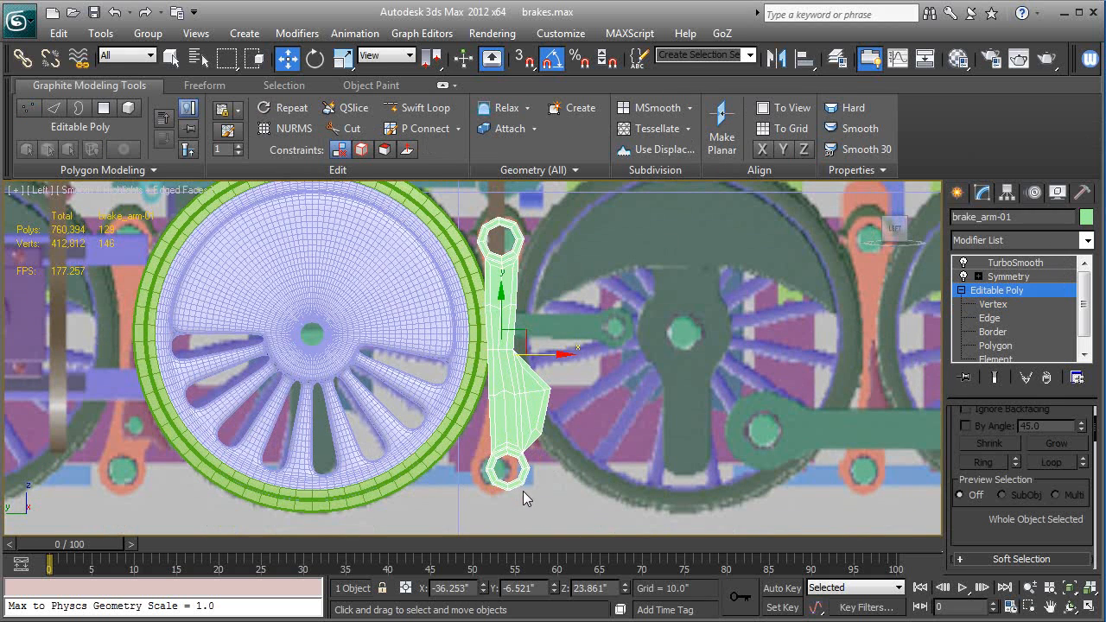
click(997, 277)
click(1015, 263)
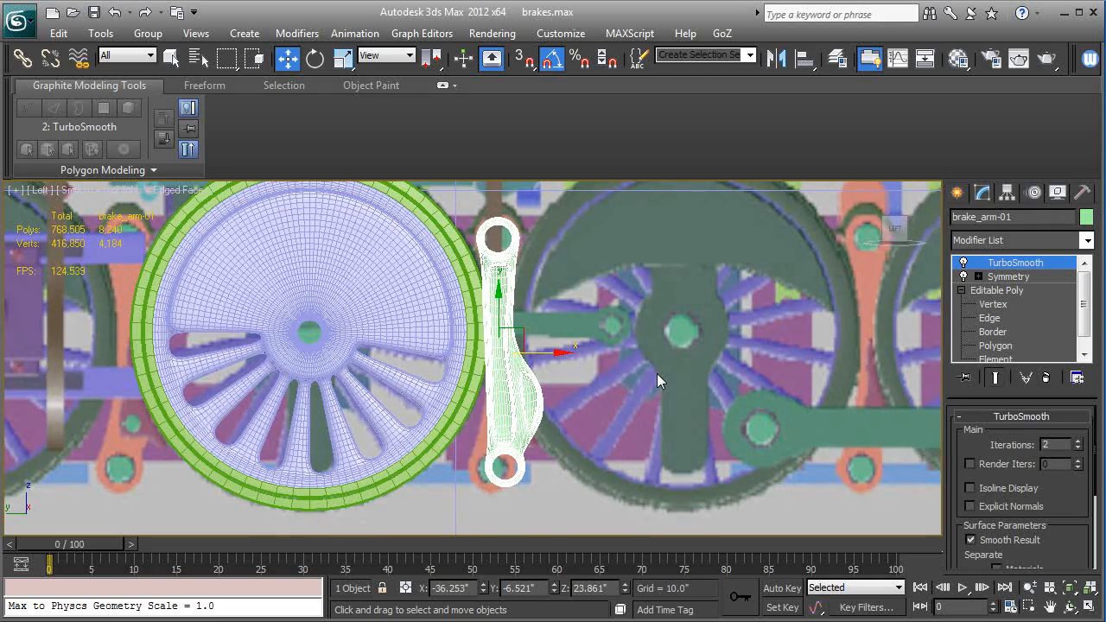
Step: Select the brake arm's outer open border at the mirror seam and flatten it with Make Planar
scroll(655, 376, up, 5)
alt+middle_drag(654, 377, 640, 410)
scroll(640, 411, up, 4)
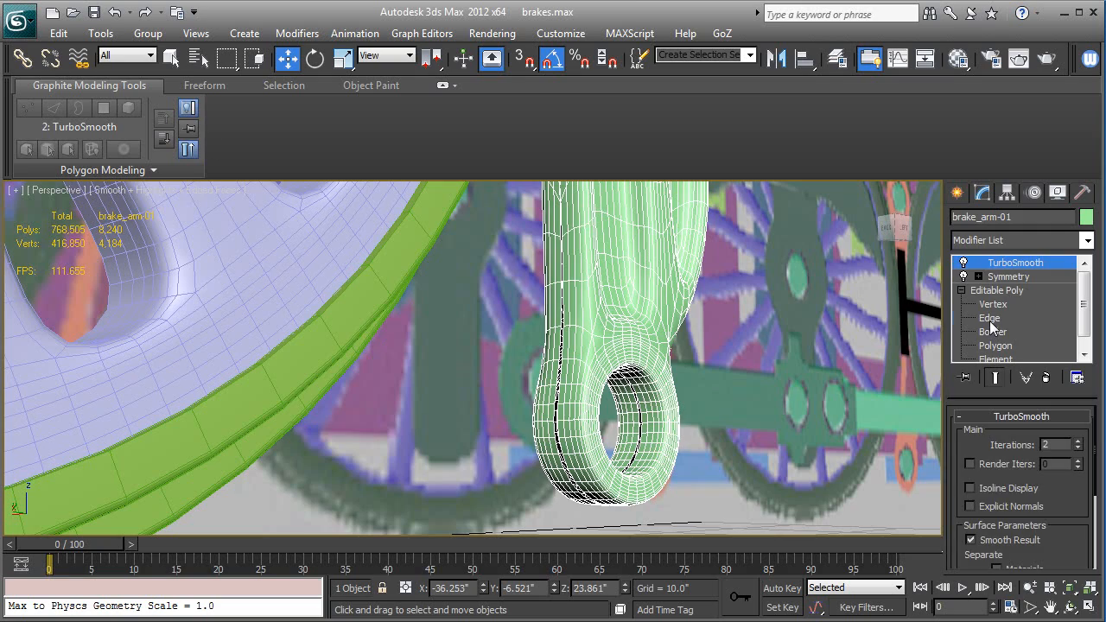
click(990, 318)
alt+middle_drag(767, 400, 506, 355)
key(3)
click(458, 292)
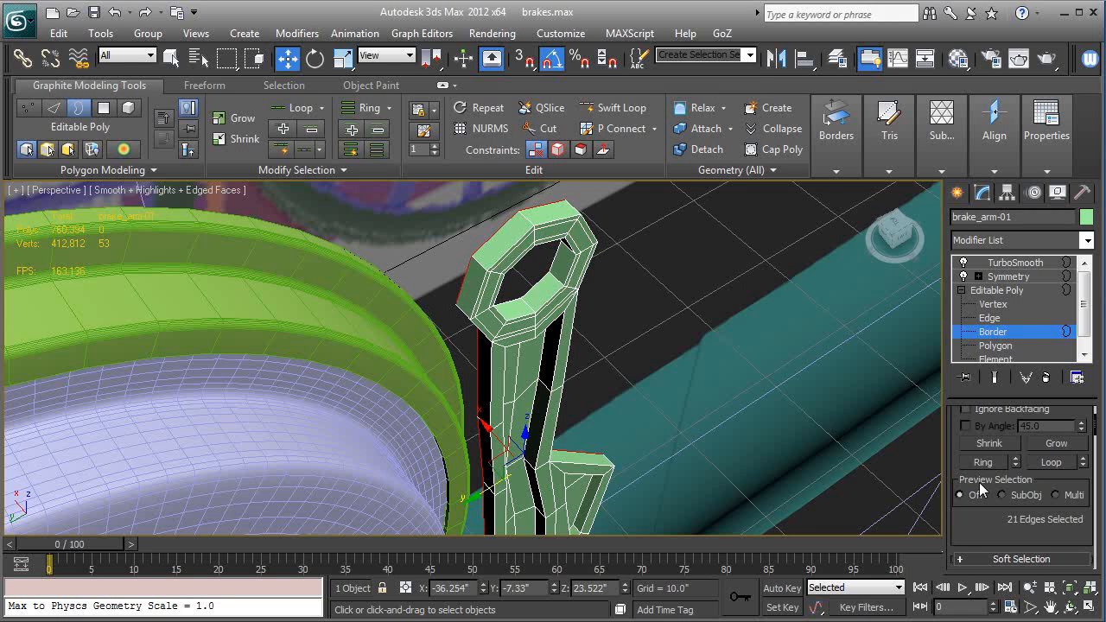
scroll(980, 488, down, 10)
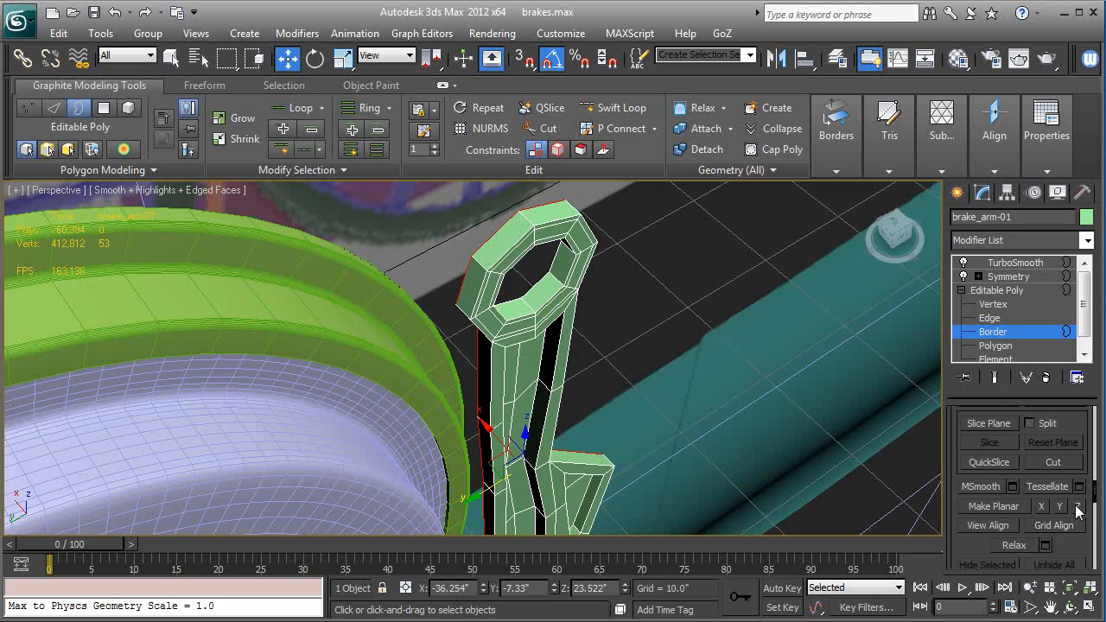
click(994, 290)
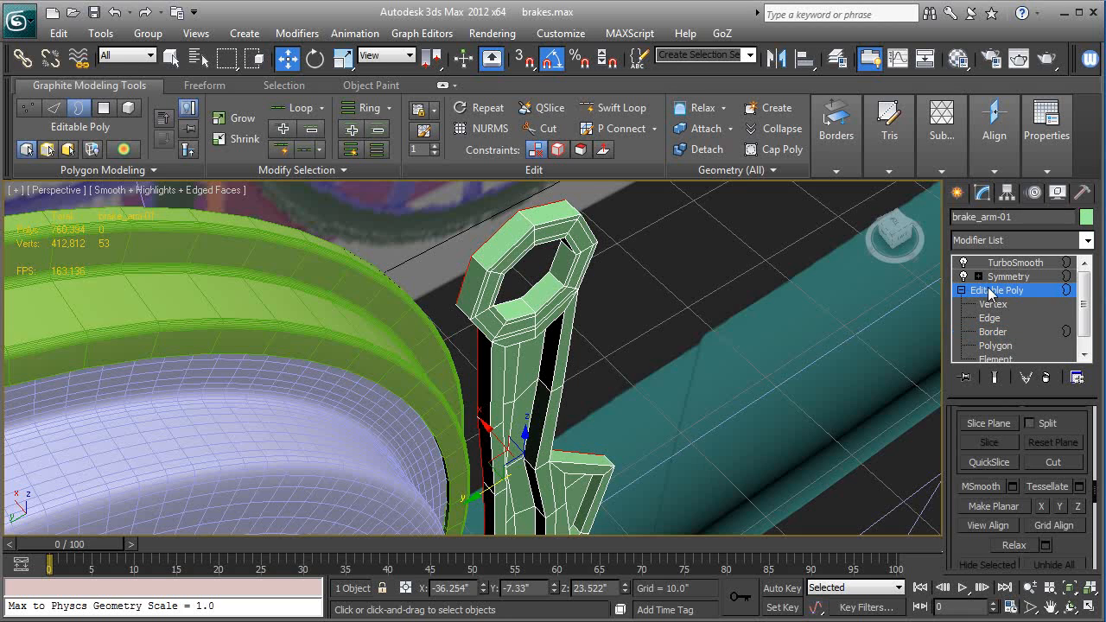
Step: Select the open border inside the lower ring's hole and move it slightly along X to close the mirror seam
click(1007, 277)
mouse_move(642, 458)
alt+middle_down()
mouse_move(644, 376)
mouse_move(632, 436)
mouse_move(689, 342)
mouse_move(679, 402)
mouse_move(620, 340)
mouse_move(478, 345)
mouse_move(479, 364)
mouse_move(588, 347)
mouse_move(605, 363)
mouse_move(575, 530)
mouse_move(479, 362)
mouse_move(440, 492)
alt+middle_up()
scroll(480, 362, up, 3)
key(F4)
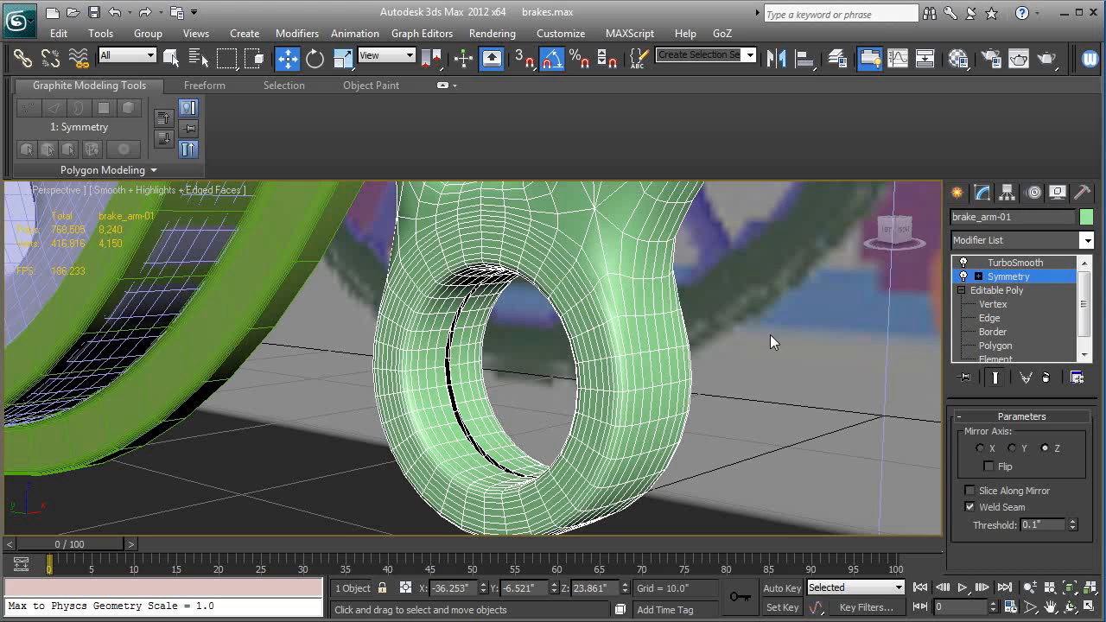
click(992, 332)
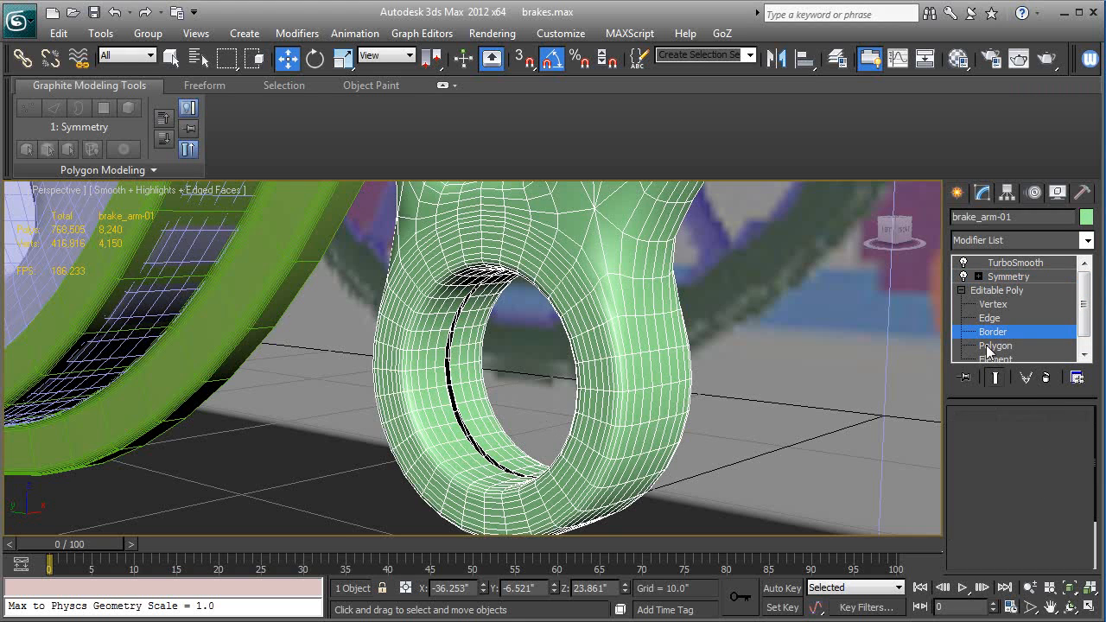
click(477, 458)
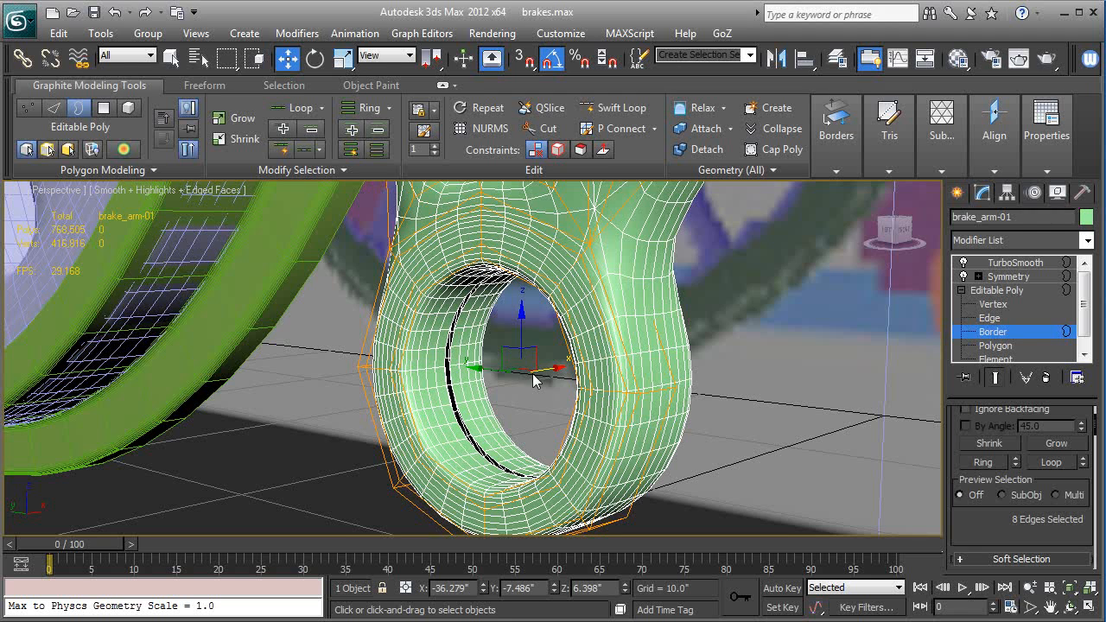
key(F4)
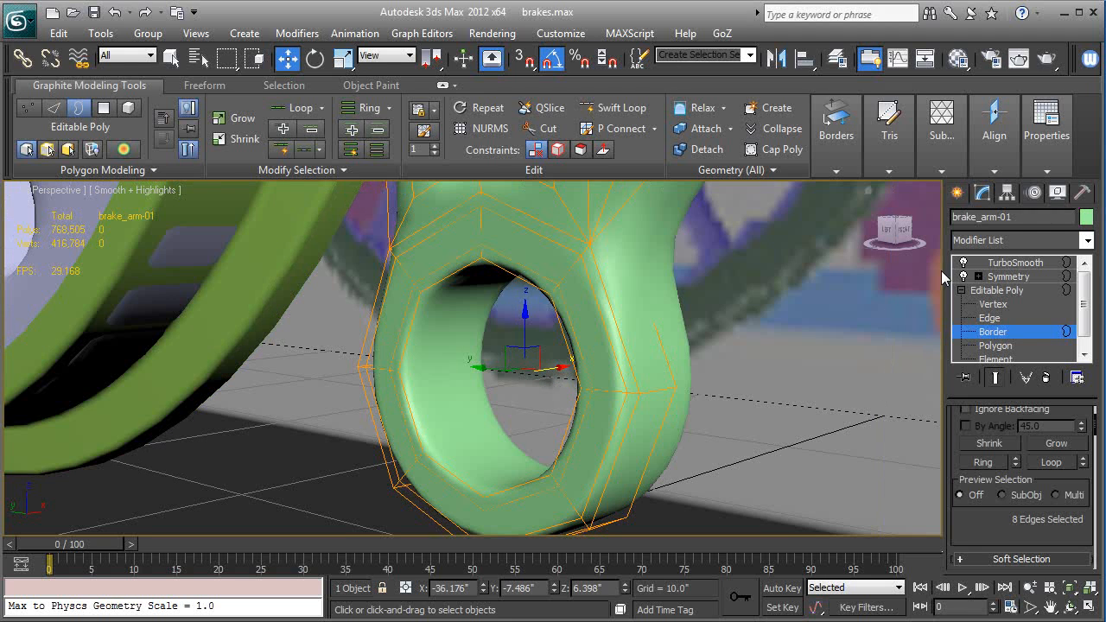
Step: Review the smoothed brake arm without edged faces, in perspective and against the reference in the Left view
click(985, 290)
click(1013, 262)
scroll(704, 458, down, 8)
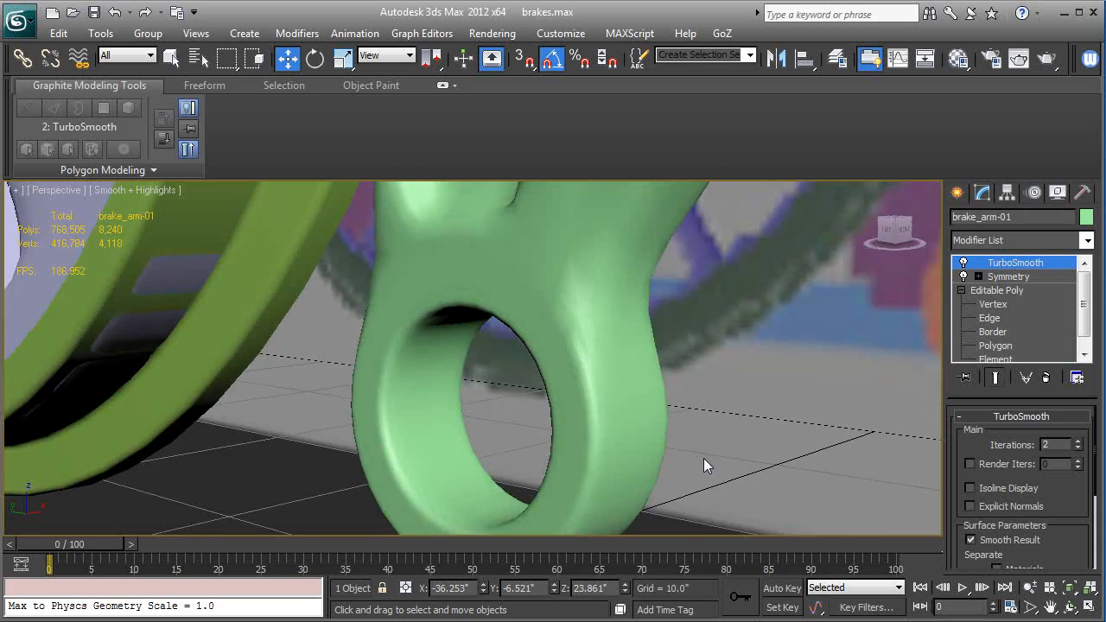
key(z)
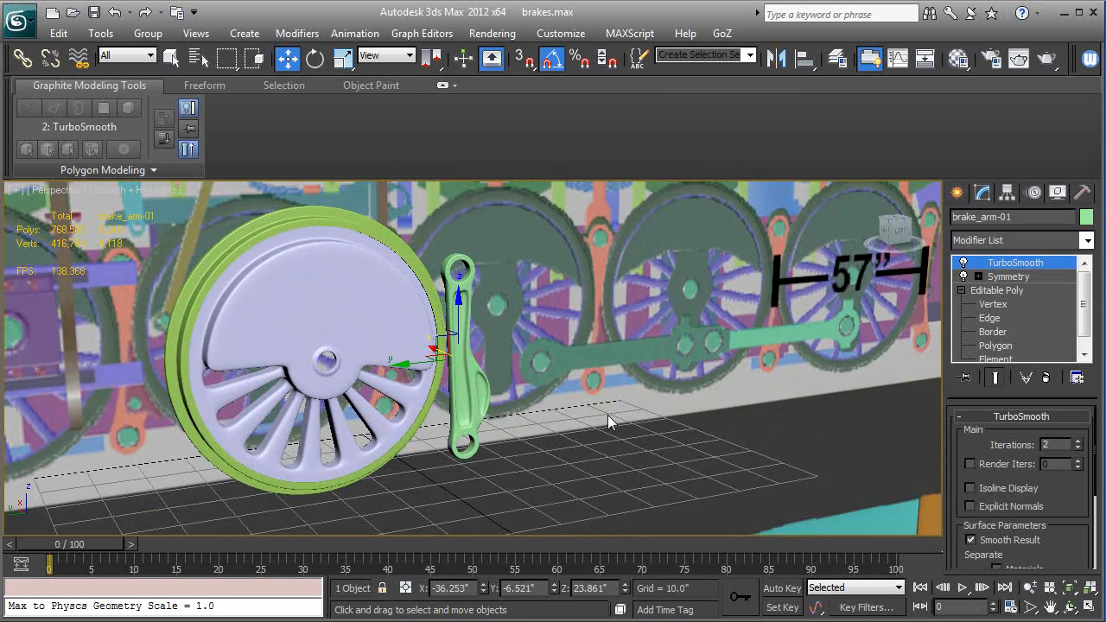
key(l)
key(z)
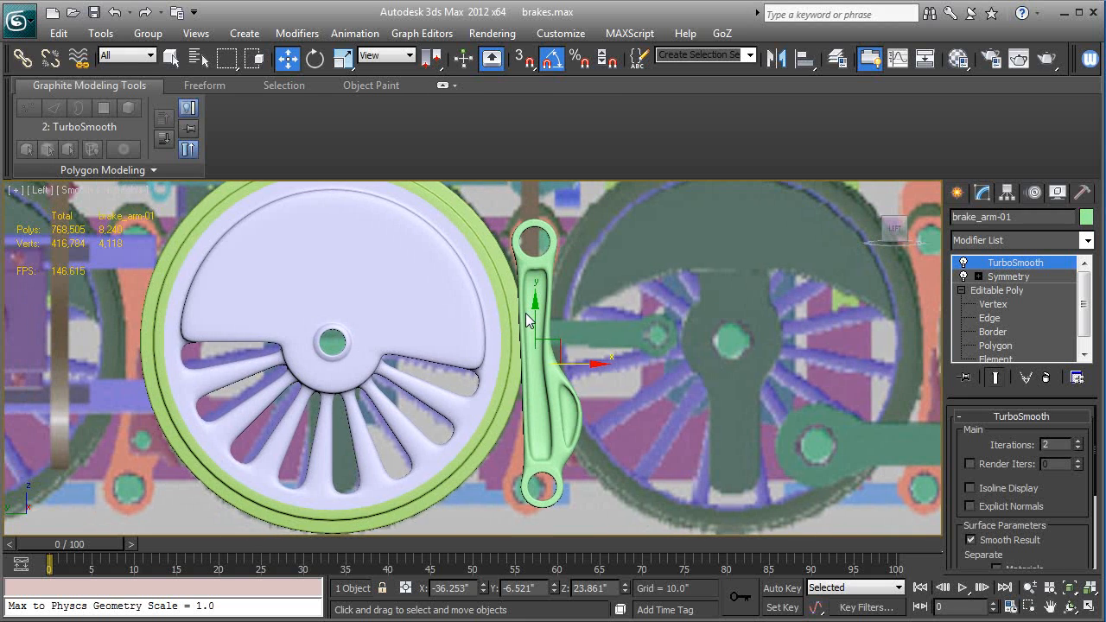
middle_drag(620, 304, 564, 315)
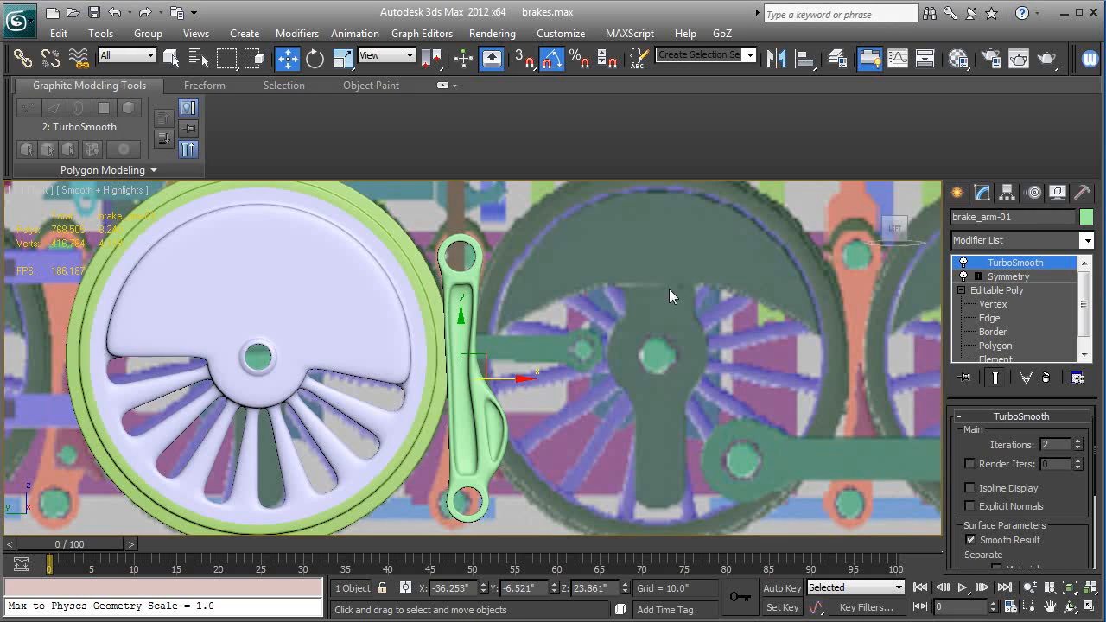
Step: Unhide all objects in the scene without unhiding the hidden layers
click(1057, 192)
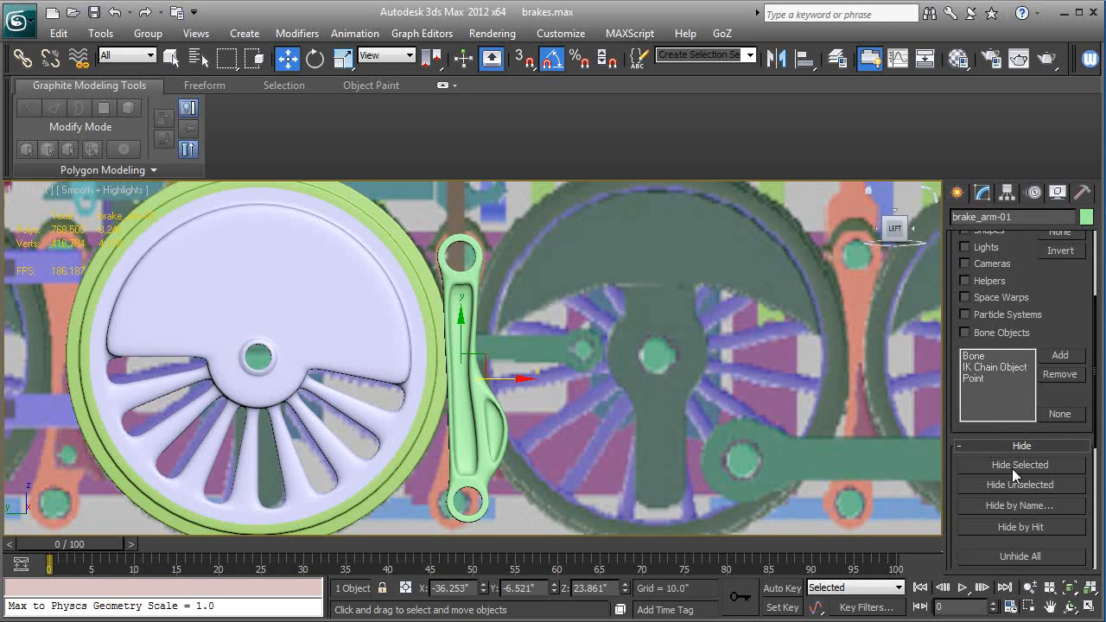
click(1007, 557)
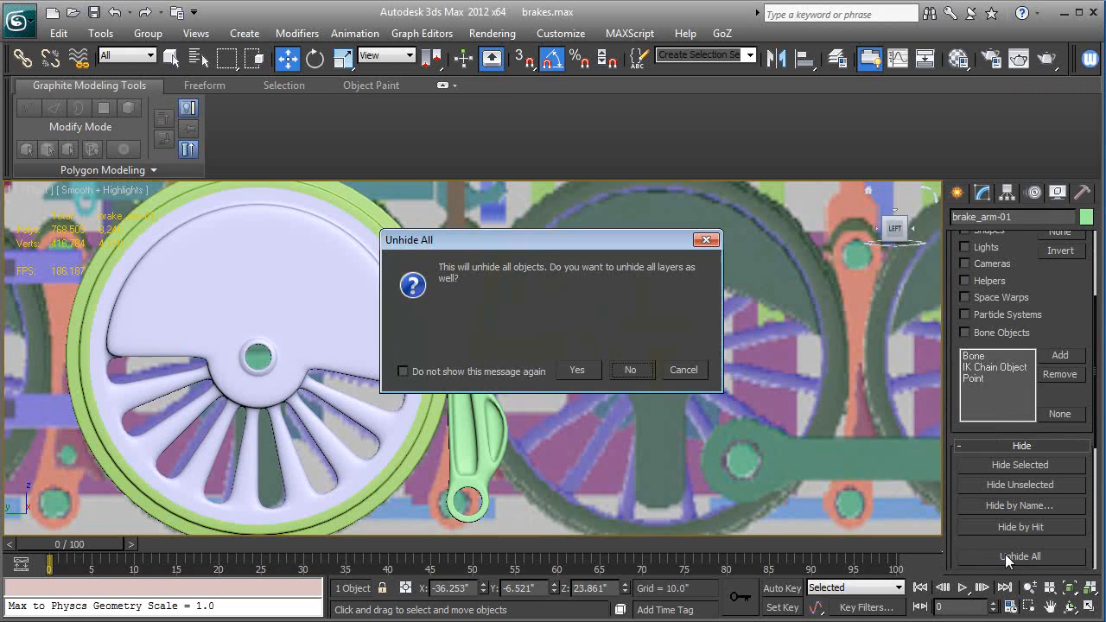
click(633, 371)
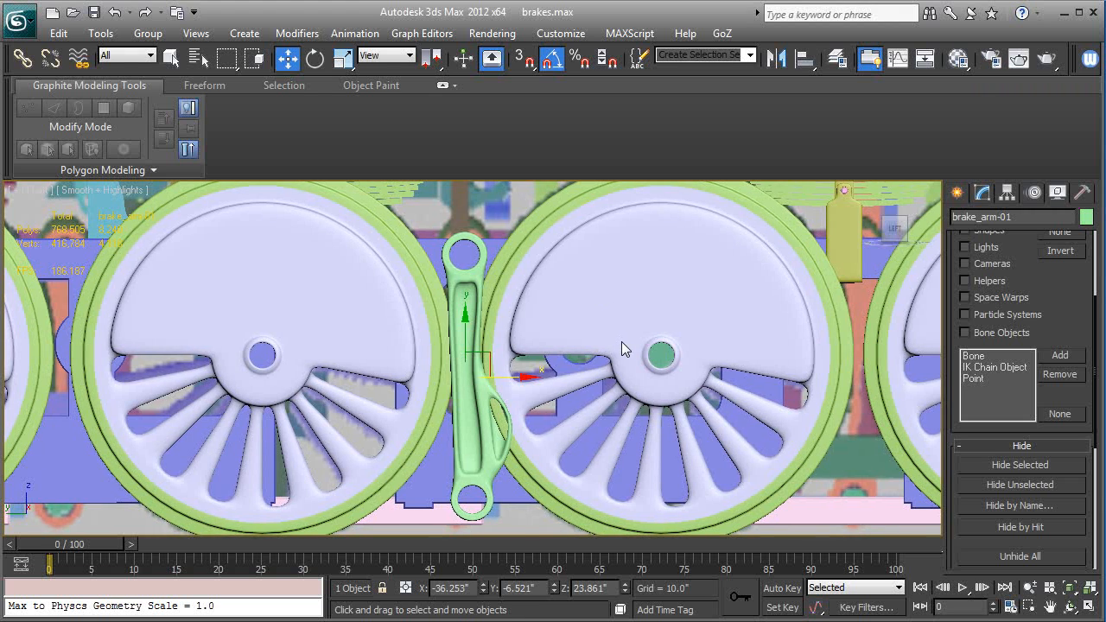
Step: Move the brake arm along Y to about -5.614" and rotate it slightly clockwise to fit between the two wheels
key(p)
alt+middle_drag(621, 342, 520, 403)
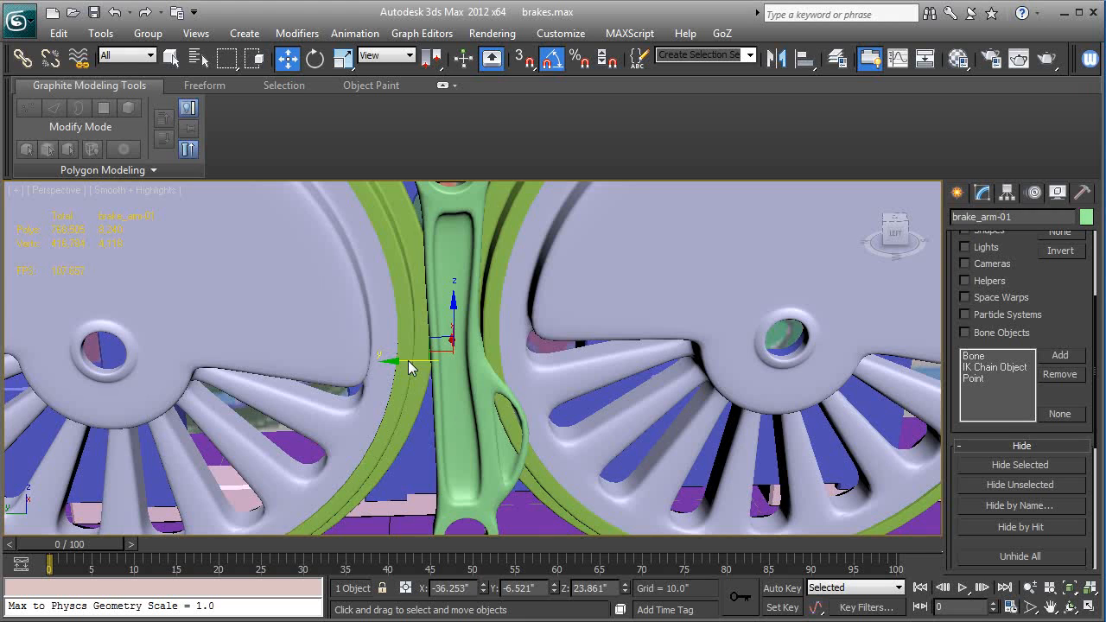
drag(410, 368, 397, 360)
mouse_move(480, 403)
middle_down()
mouse_move(499, 301)
mouse_move(478, 386)
middle_up()
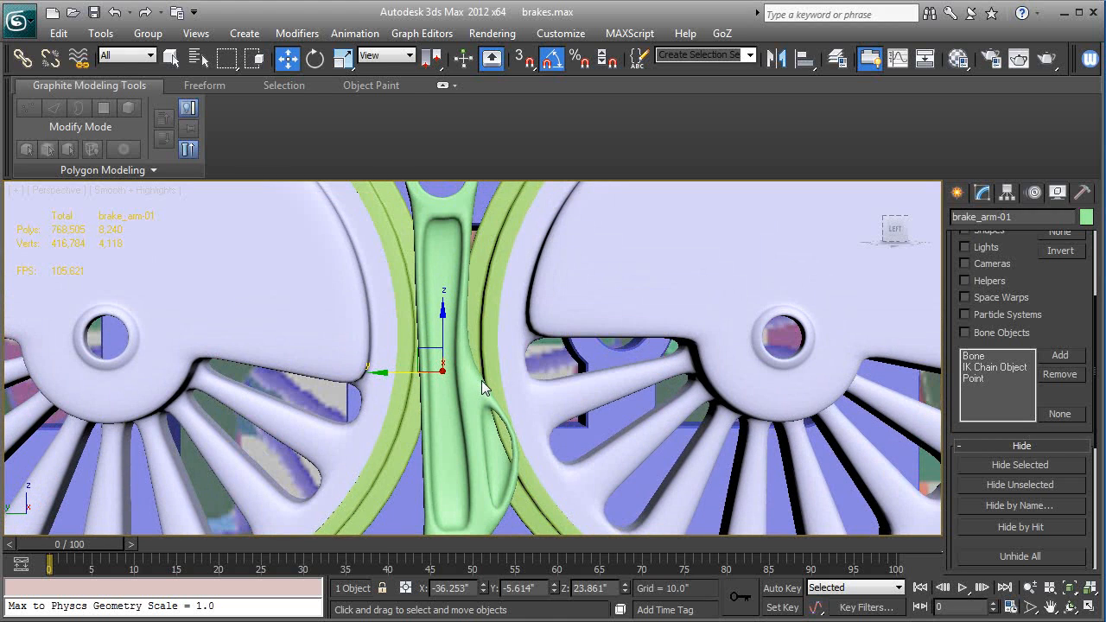
key(r)
key(e)
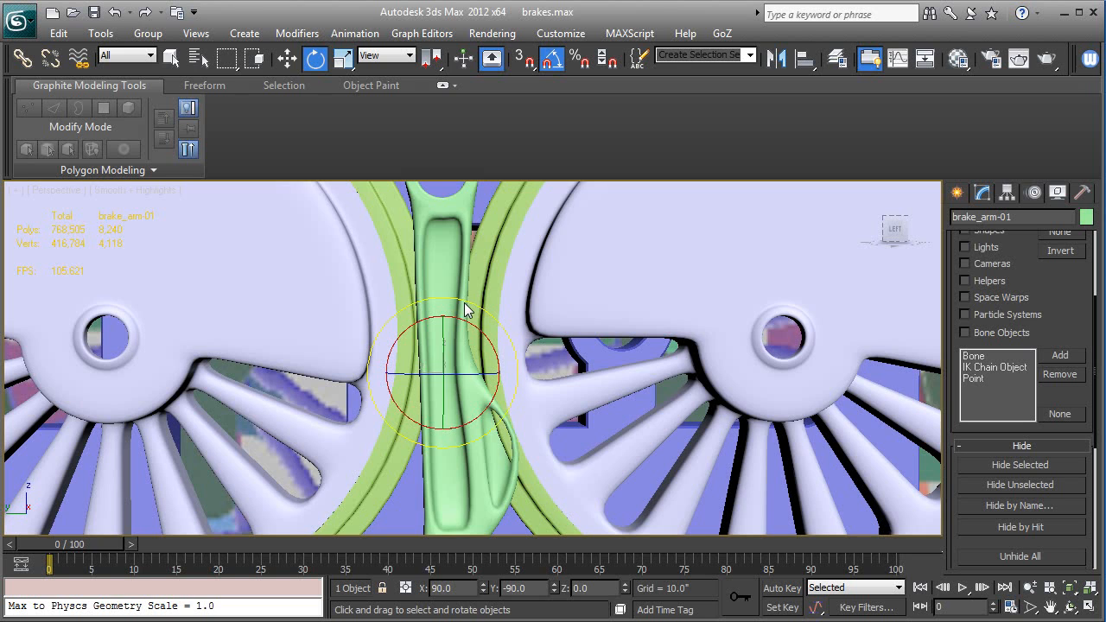
drag(469, 313, 472, 314)
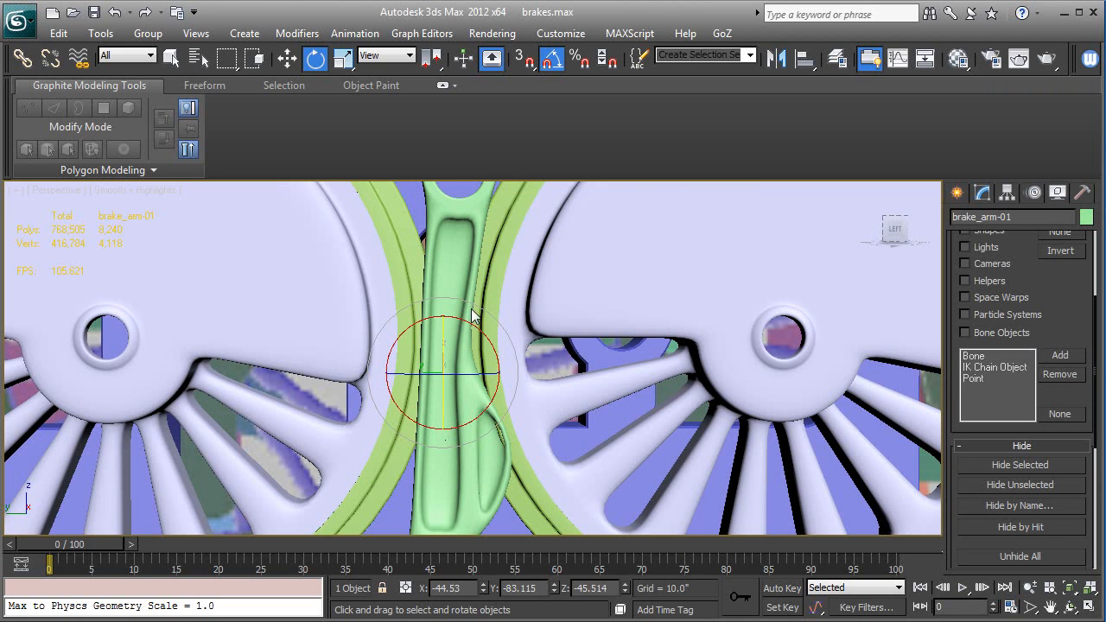
middle_drag(473, 315, 553, 326)
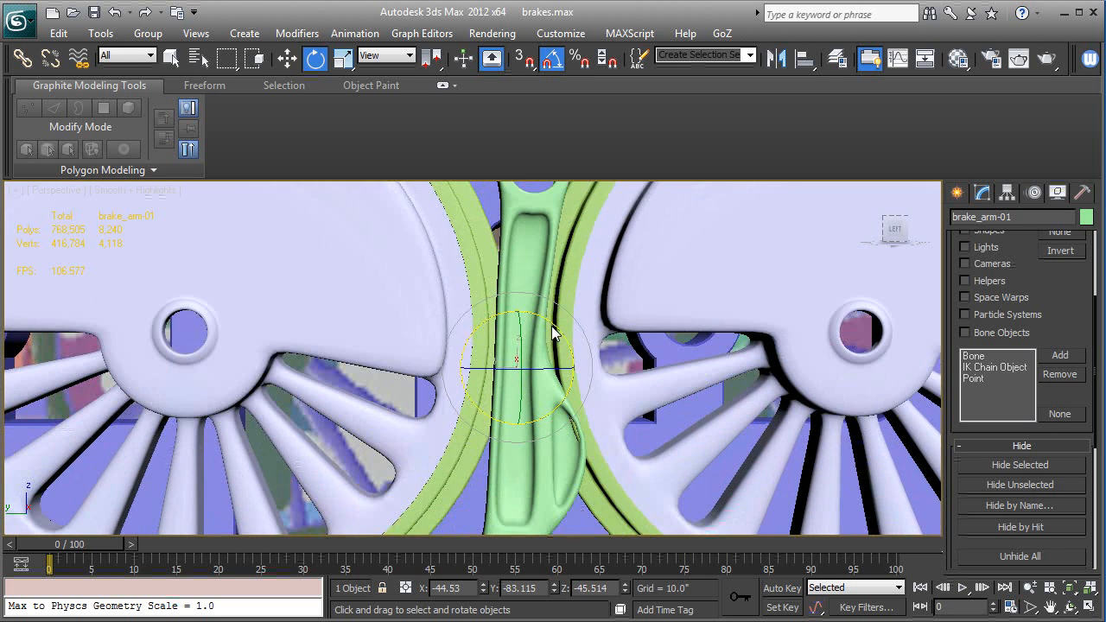
Step: Scale the brake arm uniformly to about 96.274 percent so it fits the gap between the wheels
key(r)
drag(509, 364, 510, 367)
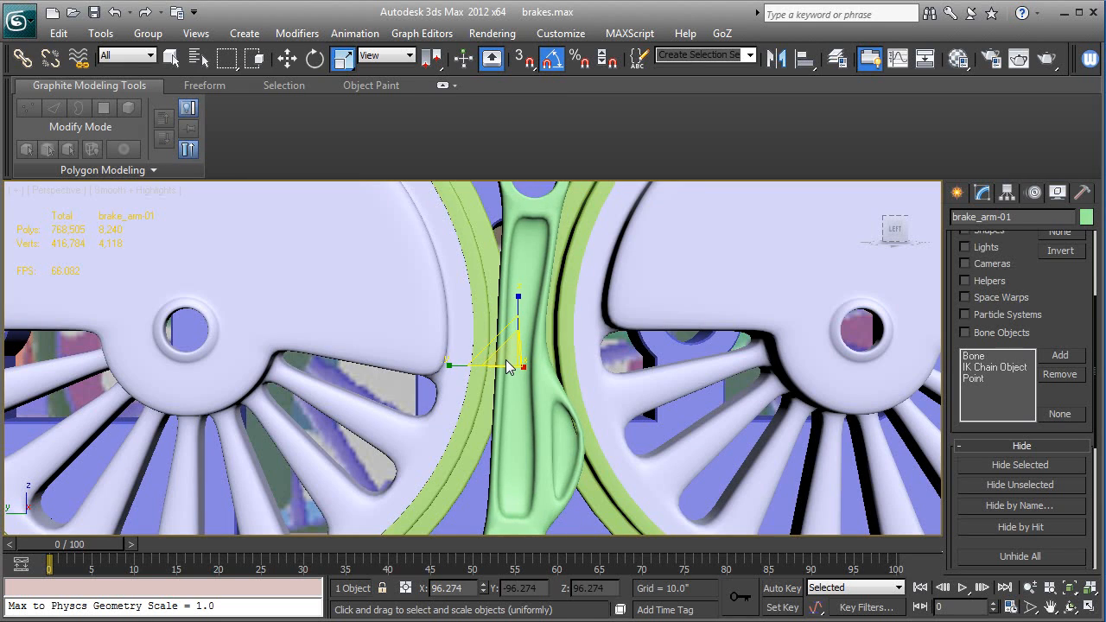
mouse_move(516, 366)
middle_down()
mouse_move(480, 296)
mouse_move(533, 372)
mouse_move(522, 383)
mouse_move(598, 379)
mouse_move(554, 391)
middle_up()
scroll(480, 297, down, 3)
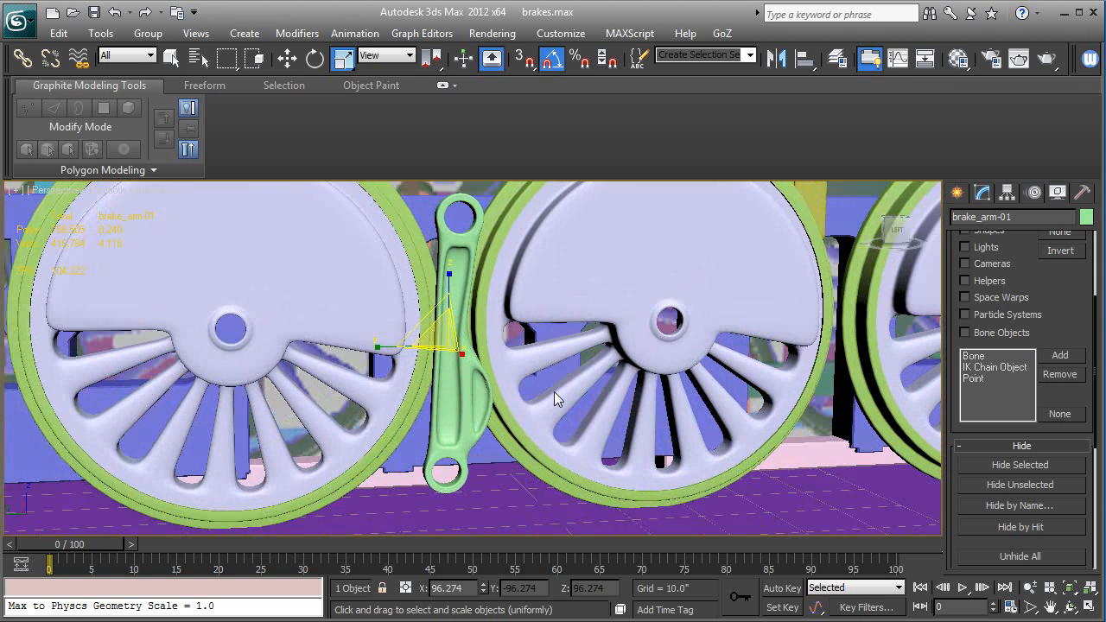
Step: Select the vertices of the brake arm's lower half and scale them slightly
click(982, 191)
click(993, 304)
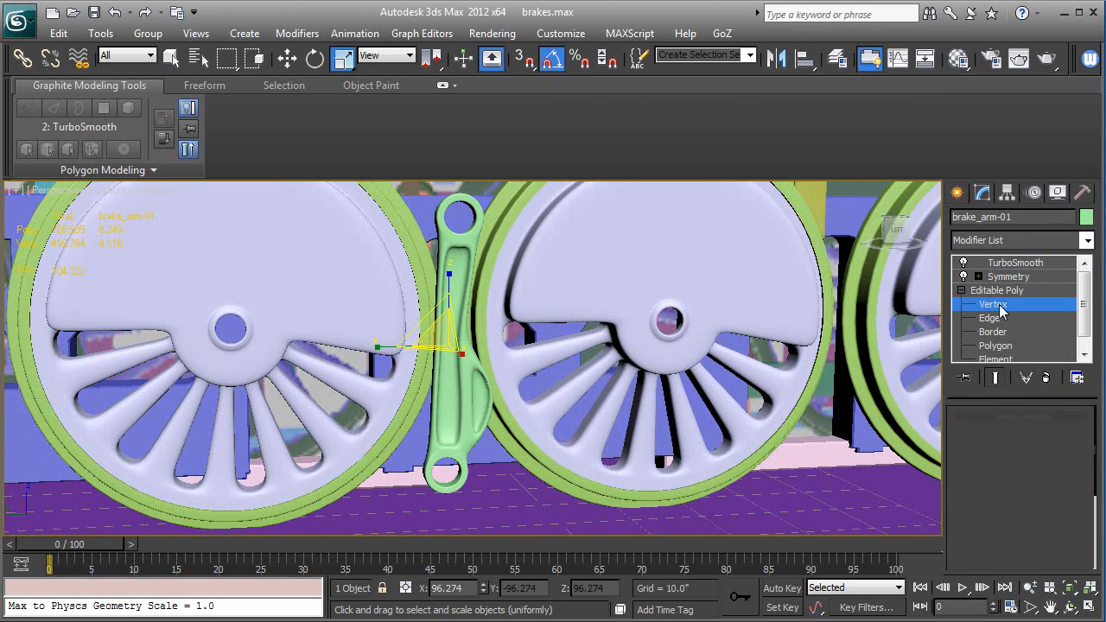
drag(366, 338, 549, 522)
scroll(548, 456, up, 3)
alt+middle_drag(575, 385, 518, 406)
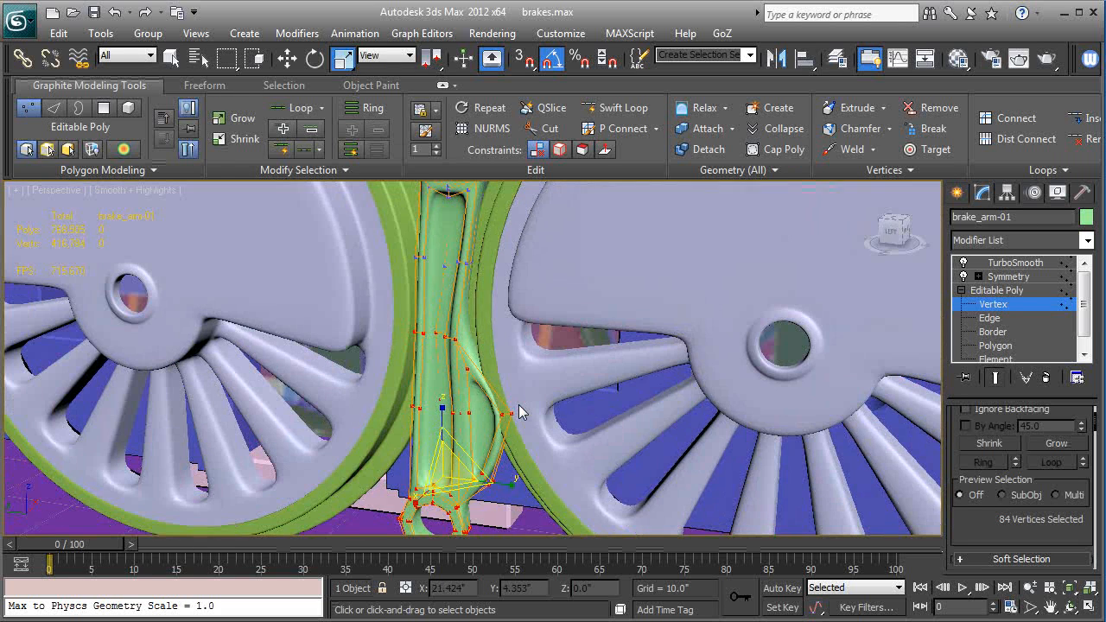
drag(447, 471, 446, 472)
Step: Select the row of nine vertices across the shaft below the upper ring and scale it slightly
key(l)
alt+middle_drag(508, 412, 514, 389)
drag(496, 346, 498, 332)
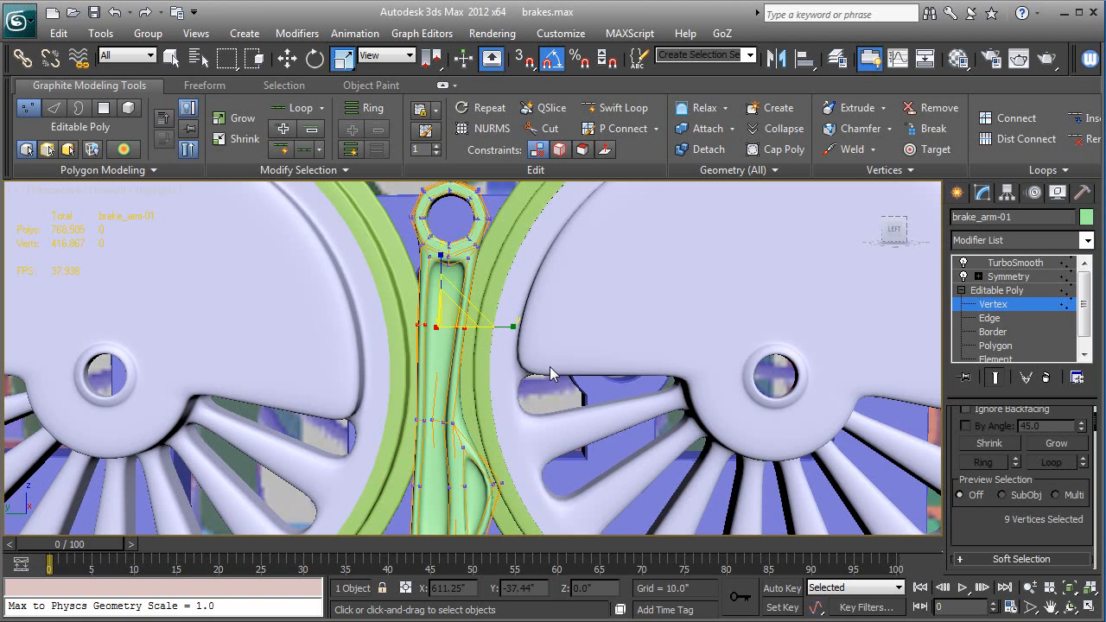
alt+middle_drag(549, 366, 629, 335)
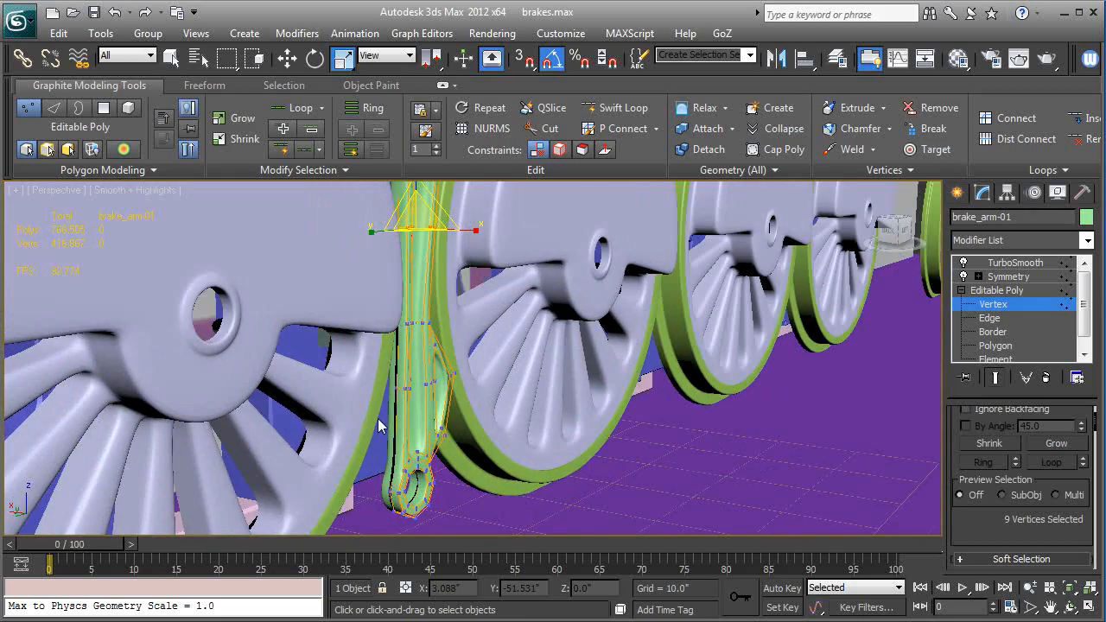
Step: Turn off the end result display, select the brake arm's outer open border and flatten it with Make Planar along Z
scroll(377, 418, up, 3)
middle_drag(419, 401, 508, 361)
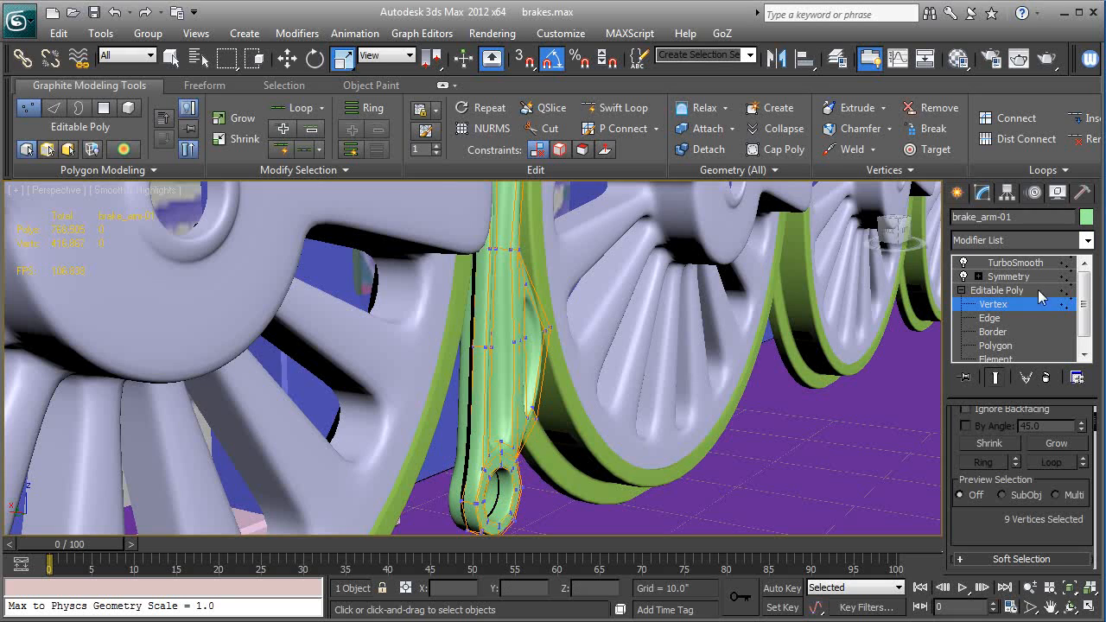
click(996, 380)
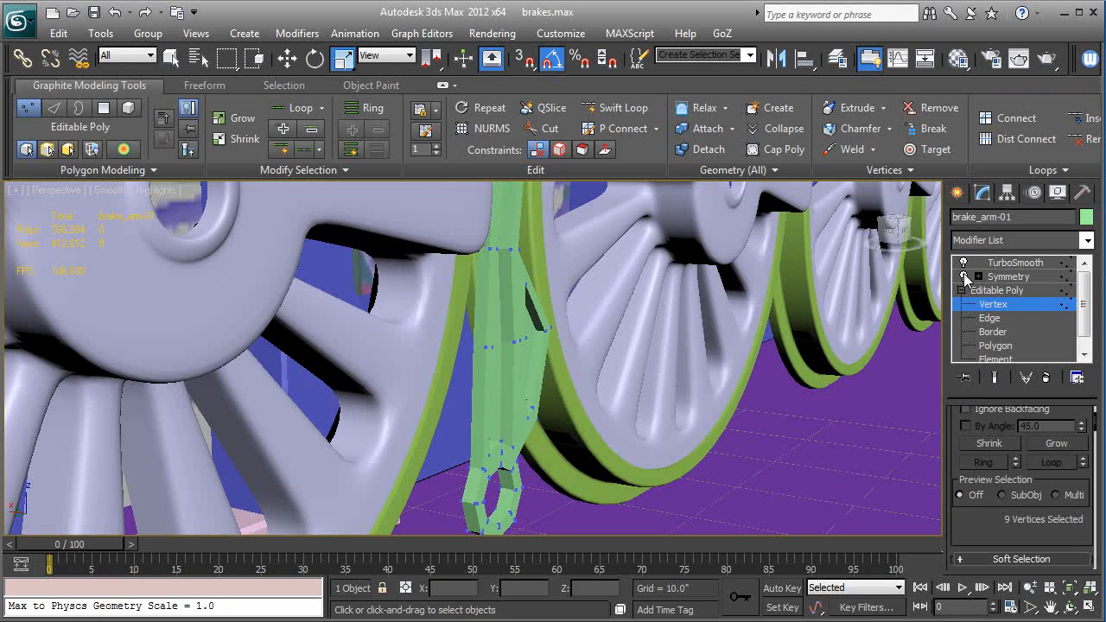
click(992, 332)
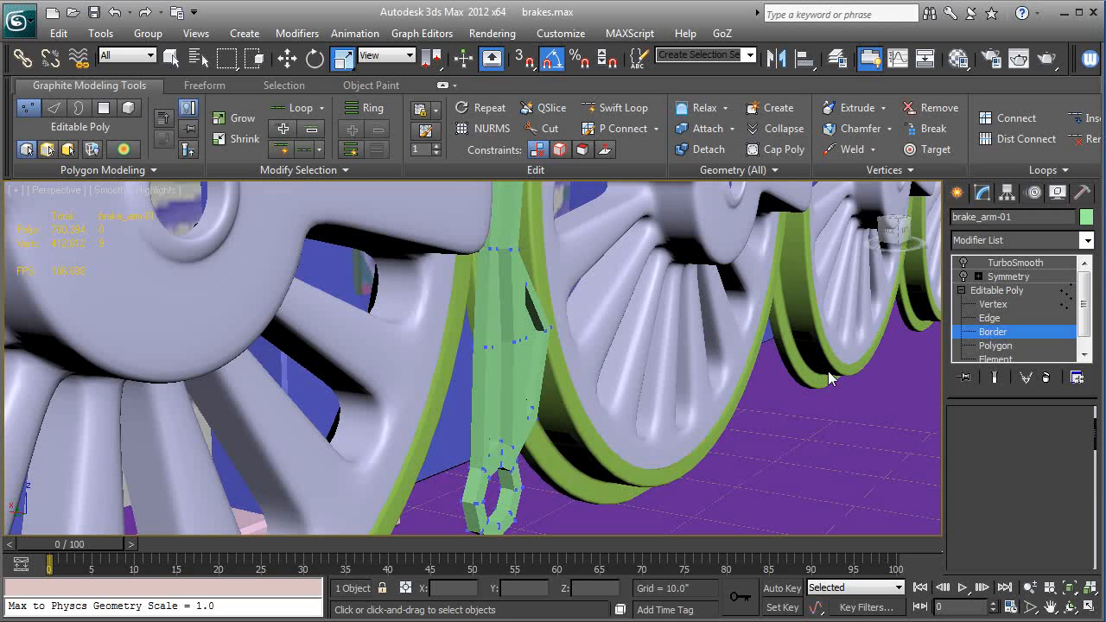
key(F4)
click(466, 437)
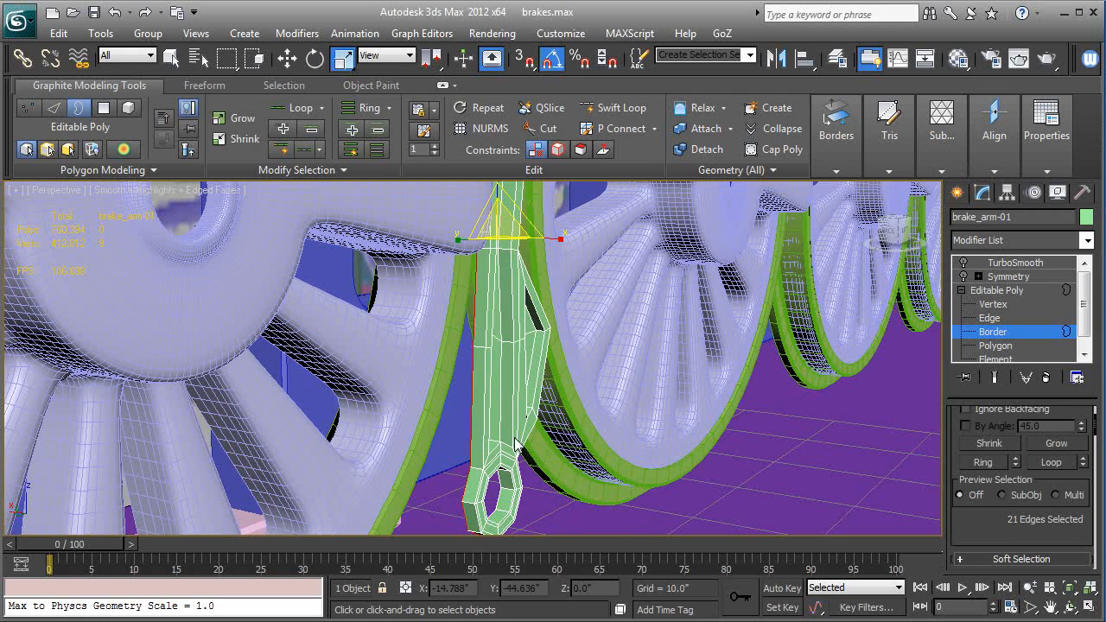
scroll(976, 532, down, 10)
scroll(990, 520, down, 5)
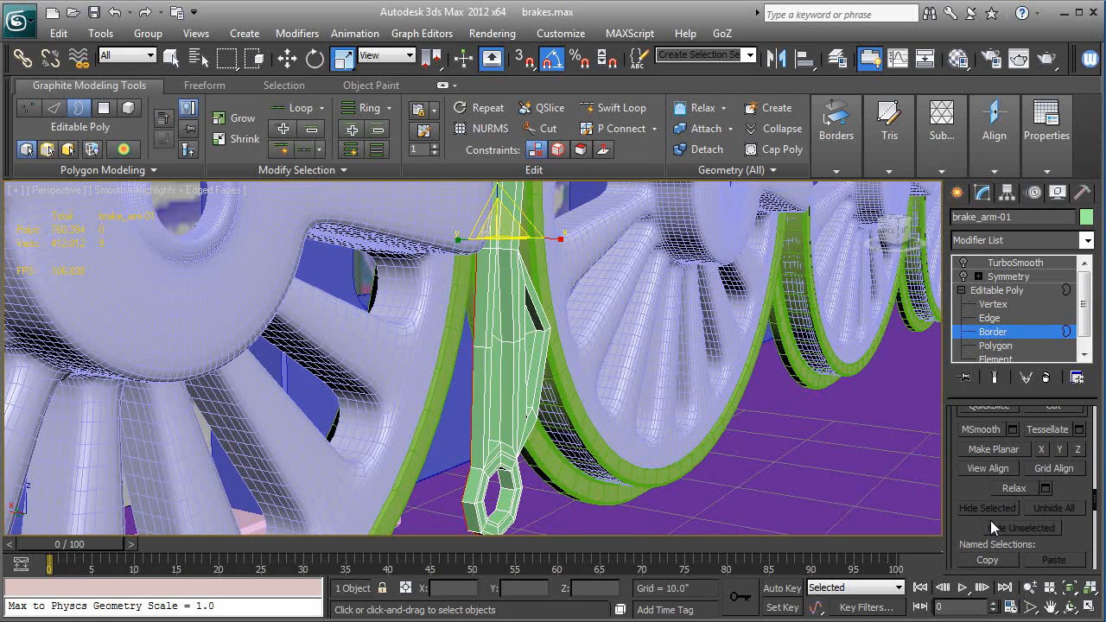
click(1078, 451)
Step: Move the Symmetry modifier's mirror plane about 0.06" along X to close the seam, and return to the TurboSmooth level
click(1002, 291)
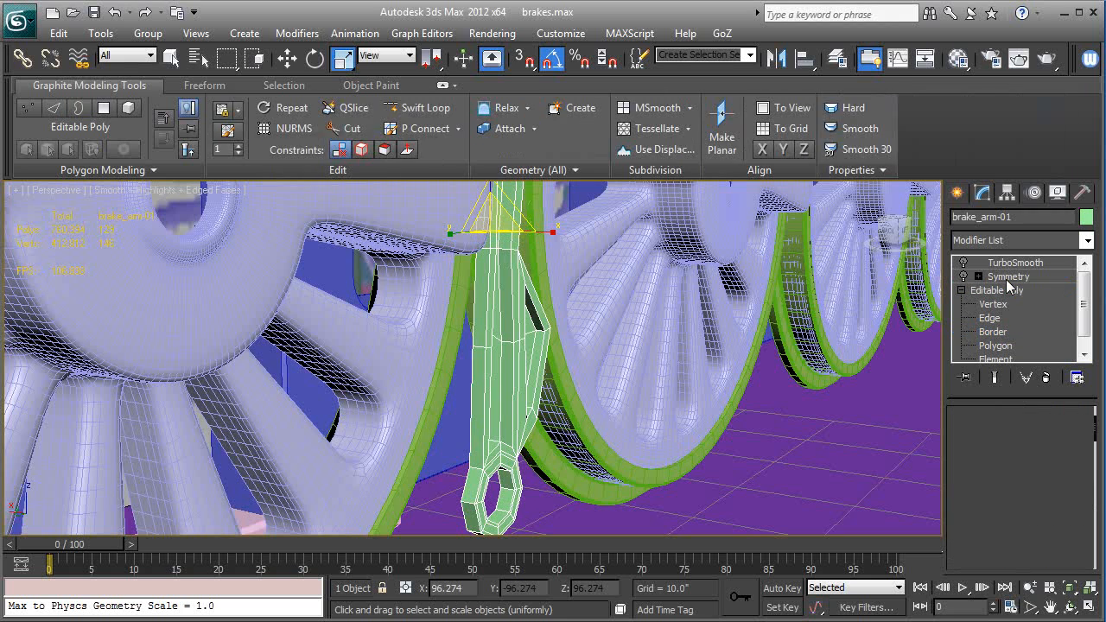
click(975, 278)
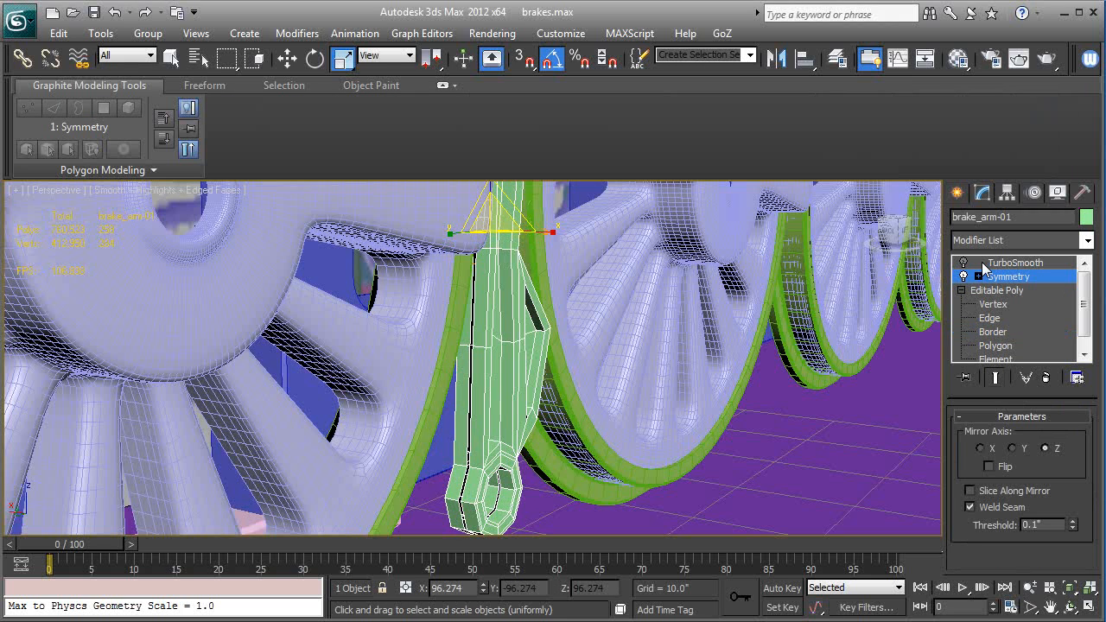
click(978, 276)
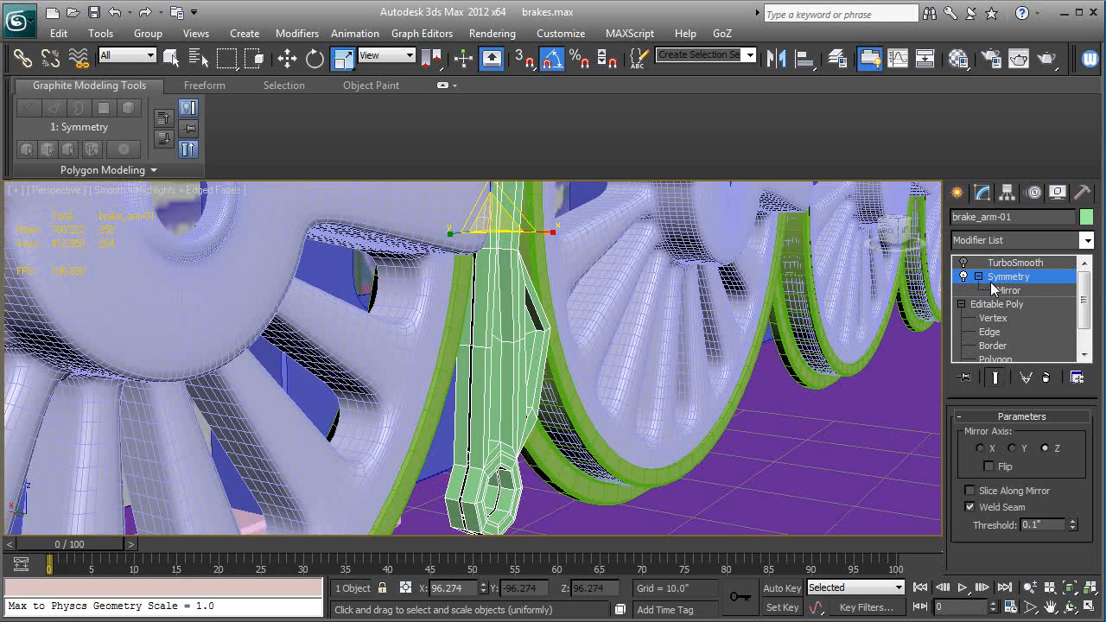
click(995, 290)
middle_drag(544, 398, 537, 429)
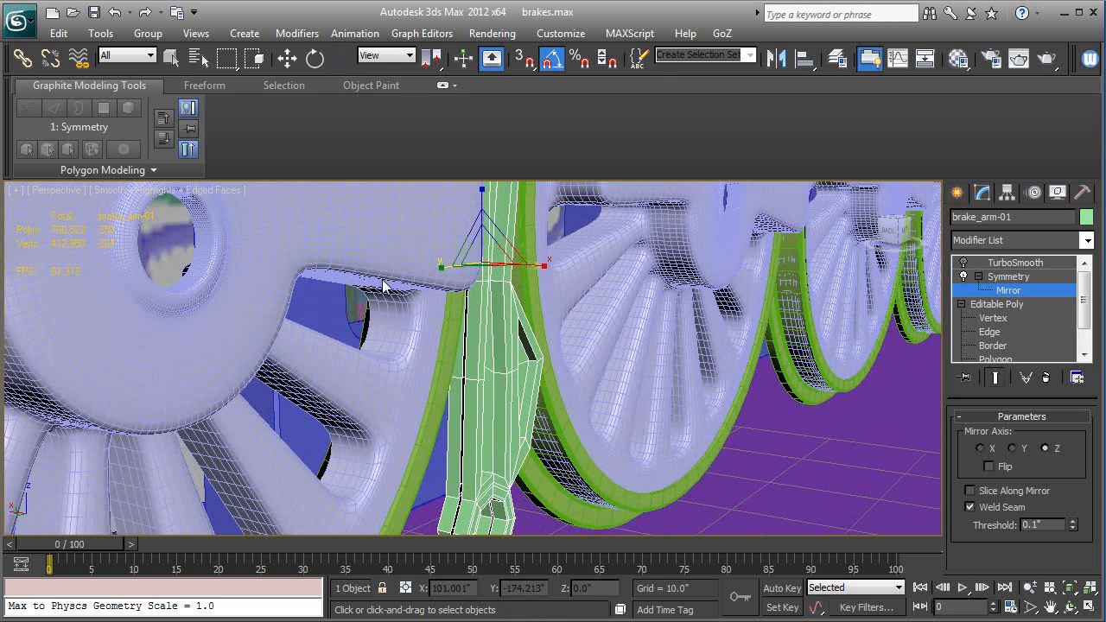
click(286, 60)
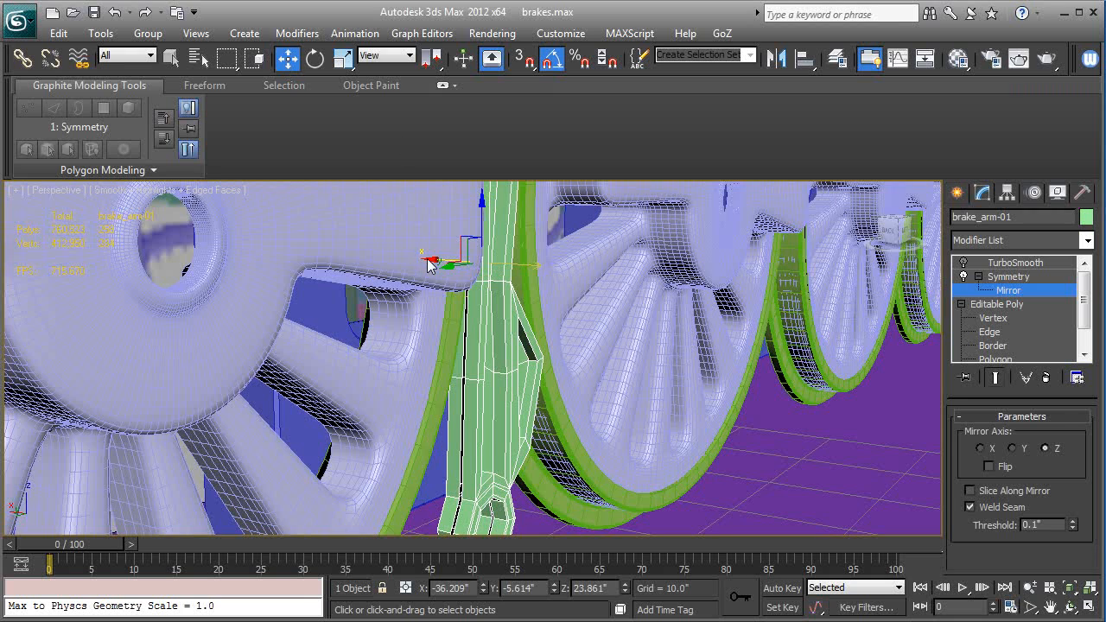
drag(433, 265, 434, 264)
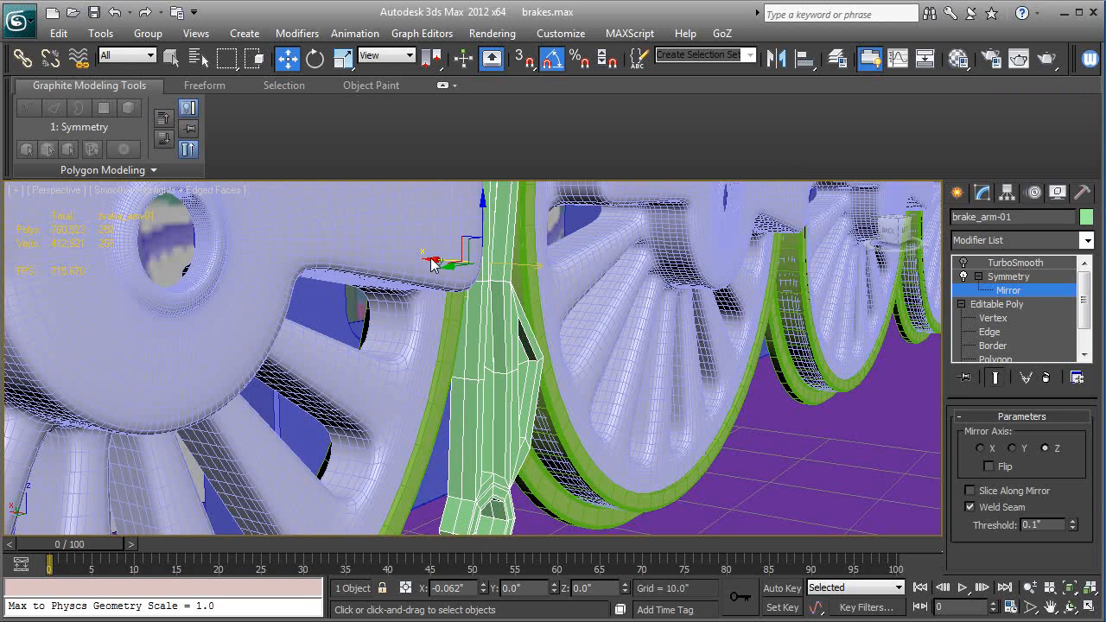
click(1002, 277)
click(1013, 263)
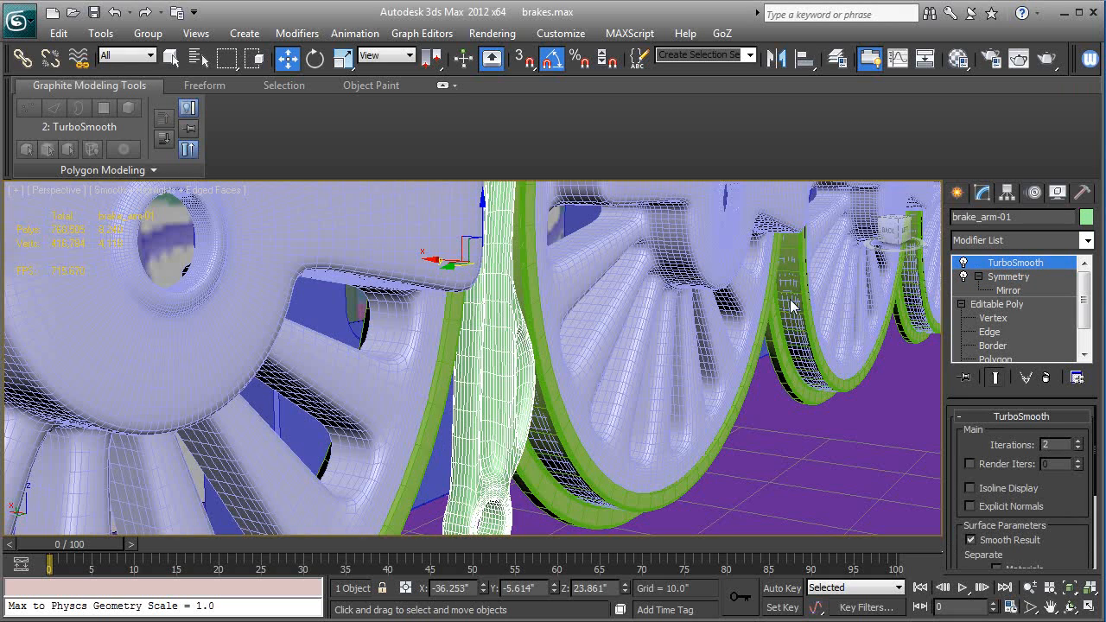
key(F4)
alt+middle_drag(790, 300, 471, 389)
Step: Select the eight polygons forming the floor of the shaft's recess on the cage and move them along X to about -36.651"
key(F4)
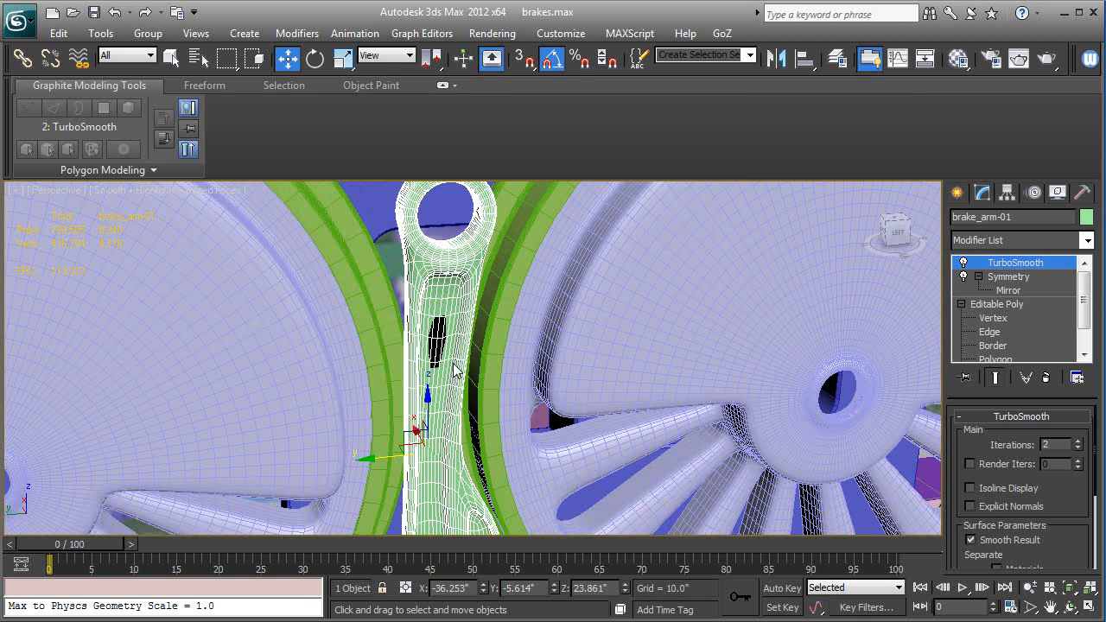
click(981, 345)
click(995, 377)
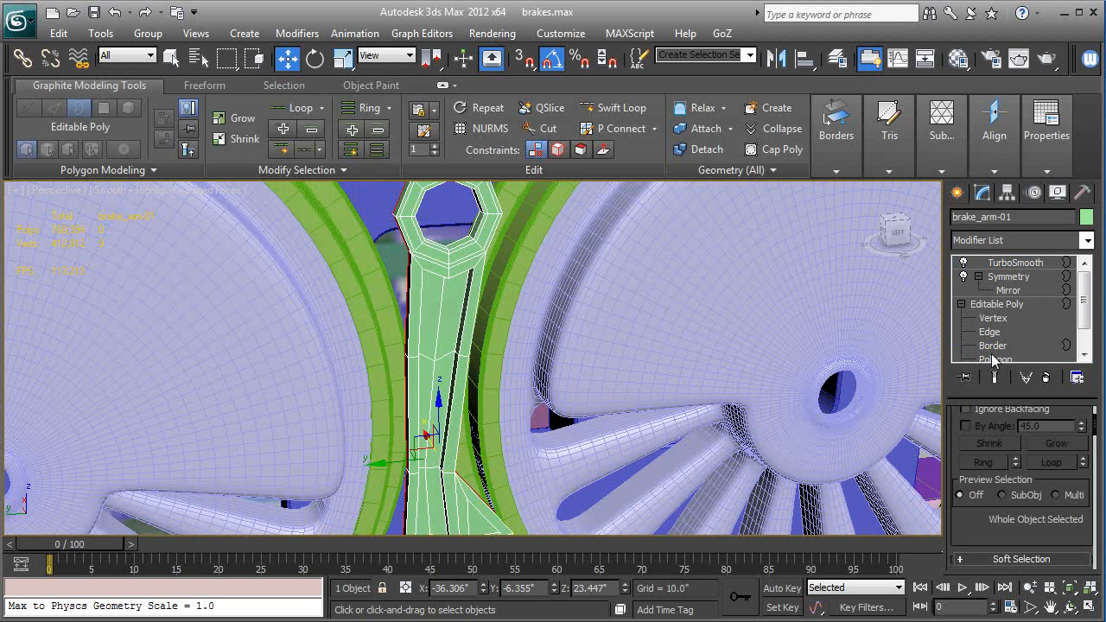
key(4)
ctrl+click(429, 349)
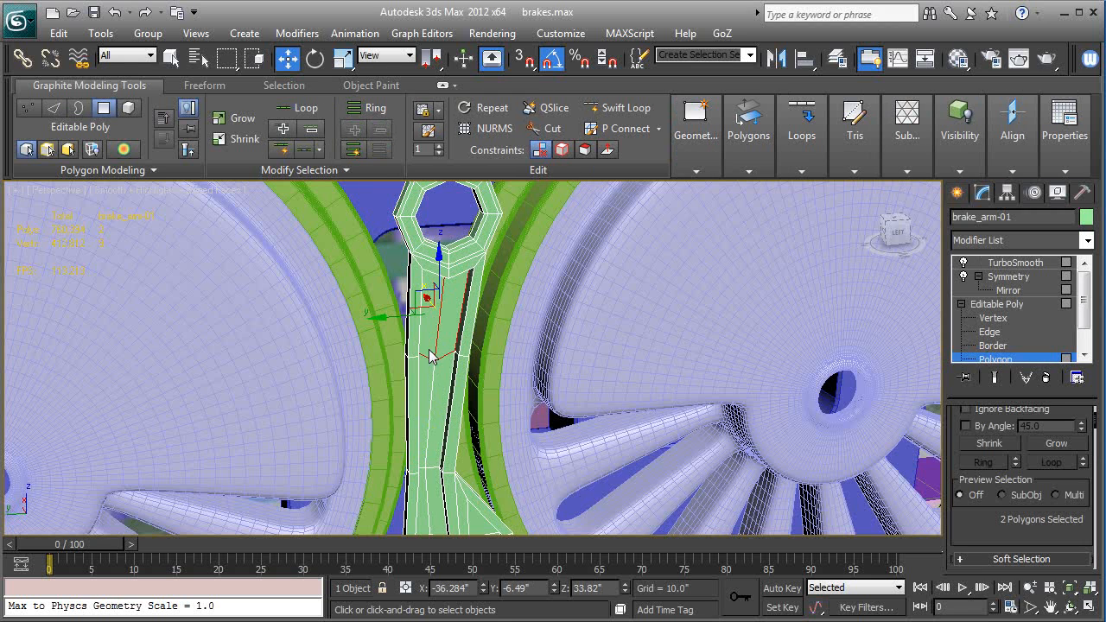
ctrl+click(436, 393)
ctrl+click(423, 393)
middle_drag(445, 473, 474, 289)
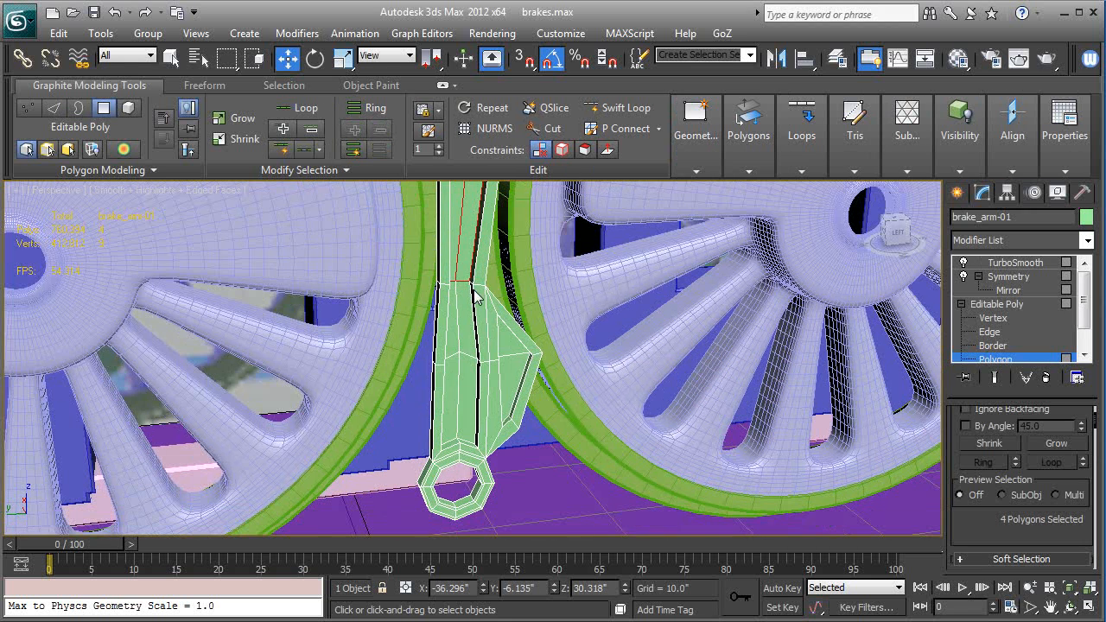
ctrl+click(462, 339)
ctrl+click(458, 354)
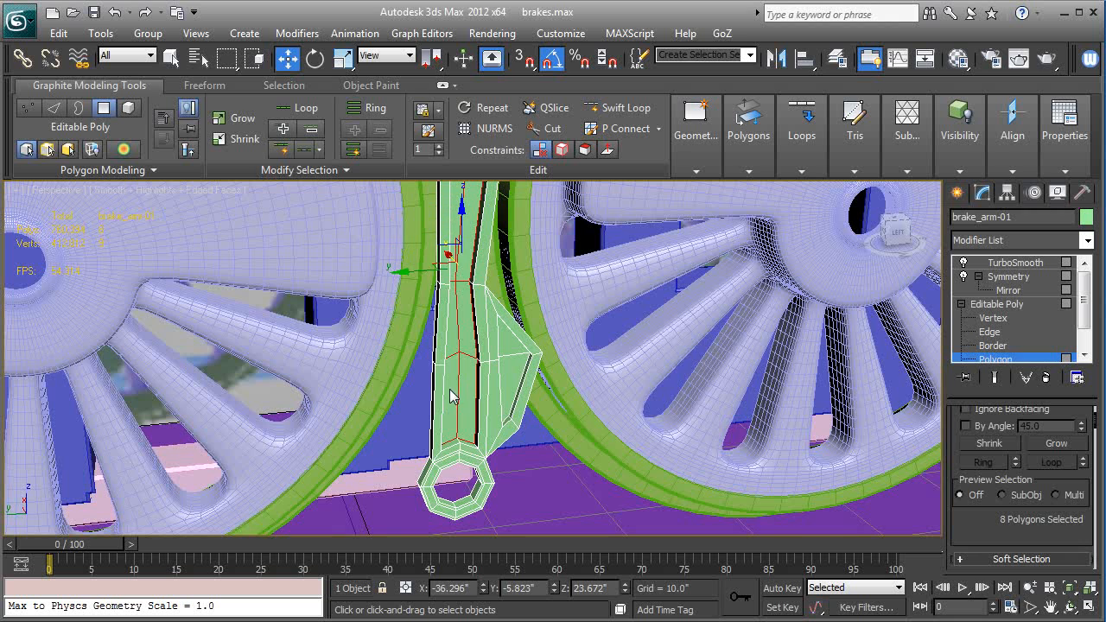
alt+middle_drag(449, 396, 444, 279)
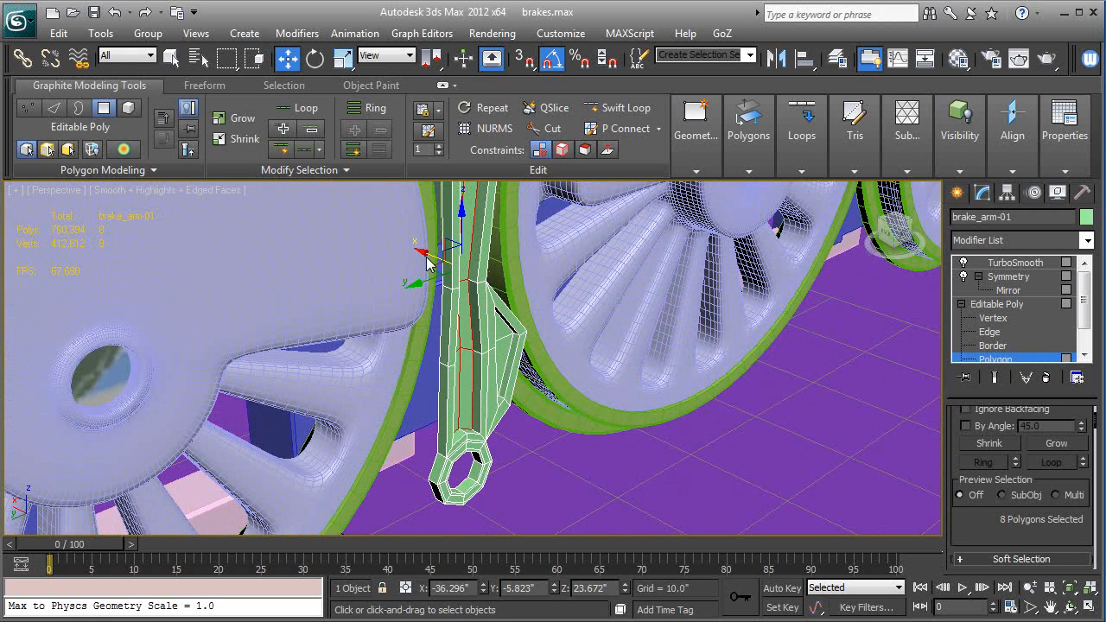
drag(432, 264, 436, 266)
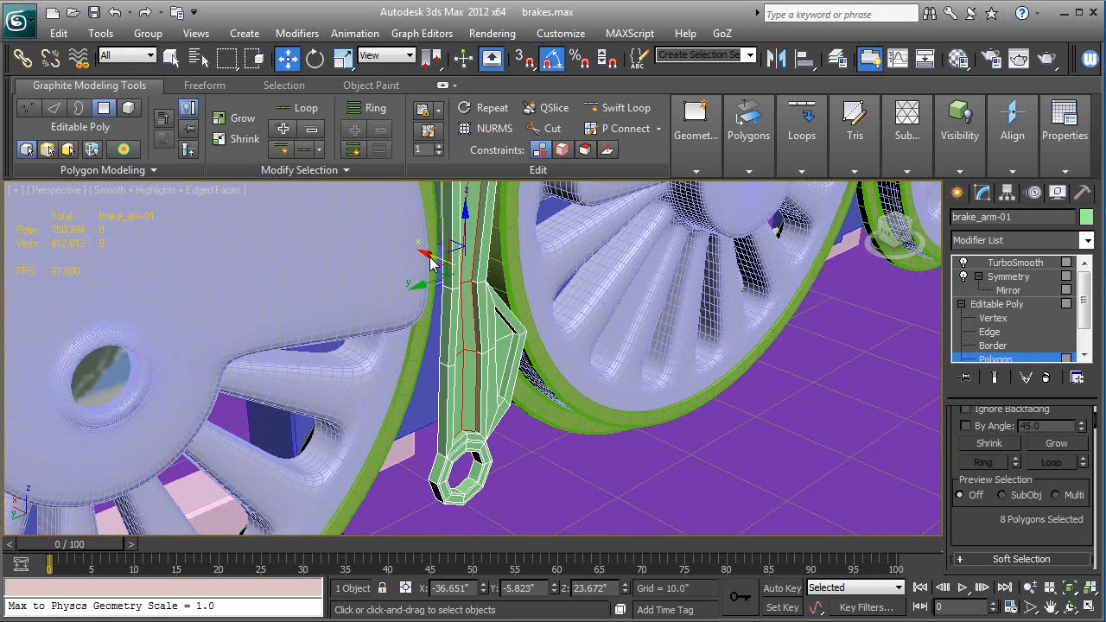
key(F4)
Step: Return to the TurboSmooth level and review the smoothed brake arm between the wheels from the left side
click(1009, 304)
click(1014, 277)
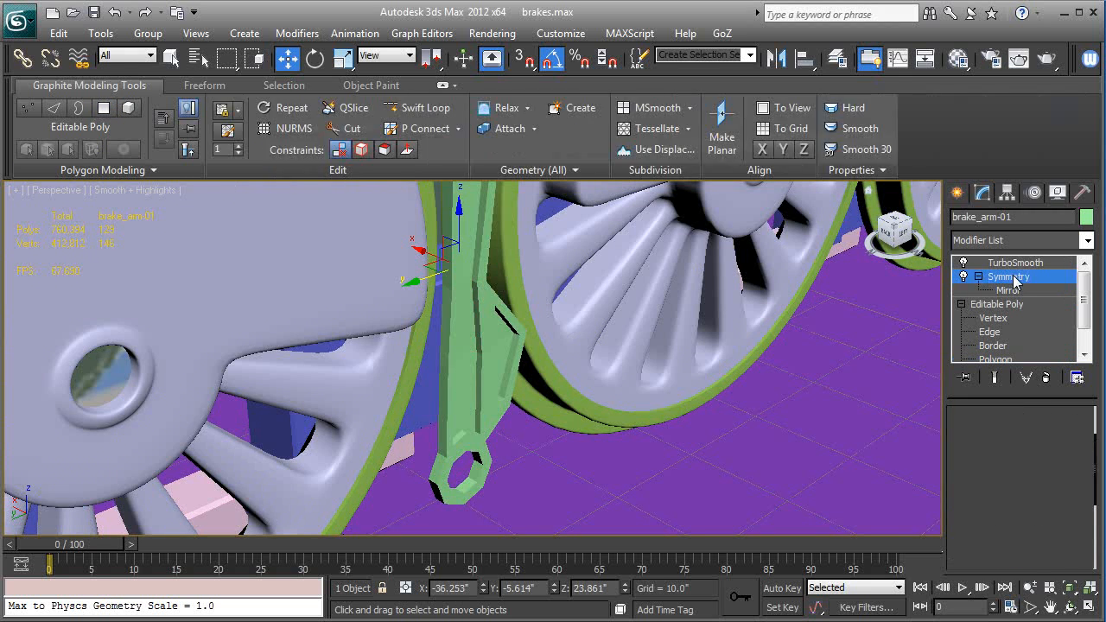
click(1011, 264)
alt+middle_drag(754, 323, 587, 361)
scroll(588, 361, down, 6)
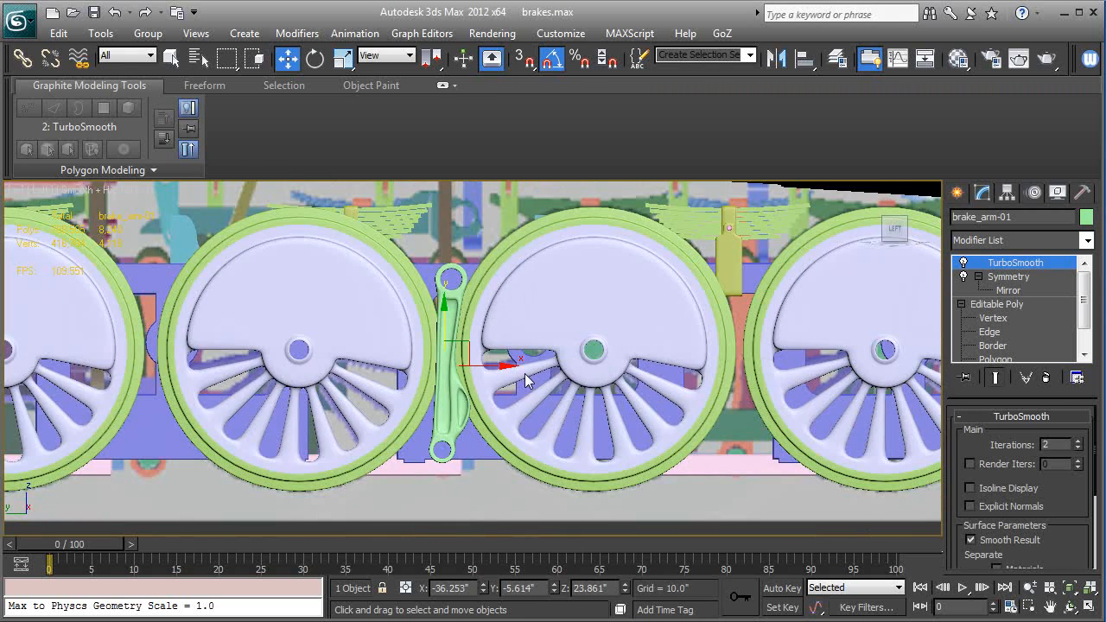
Step: Draw a TubeCap ring centred on the wheel beside the brake arm, inner radius about 28, outer radius about 30.3, with 64 segments
scroll(524, 373, up, 5)
middle_drag(528, 397, 562, 333)
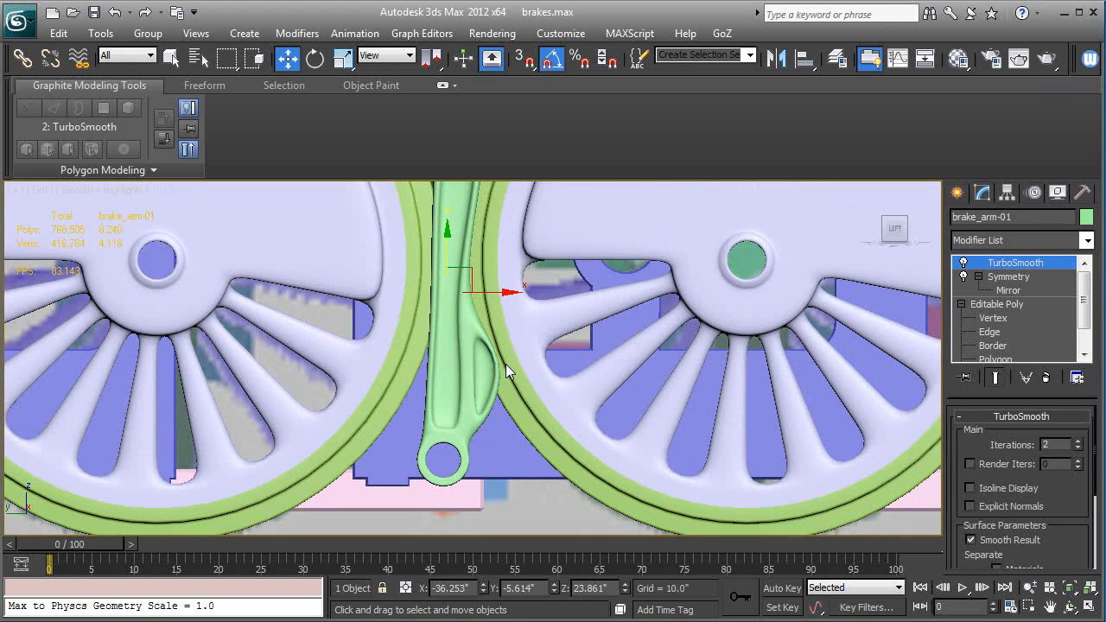
click(957, 193)
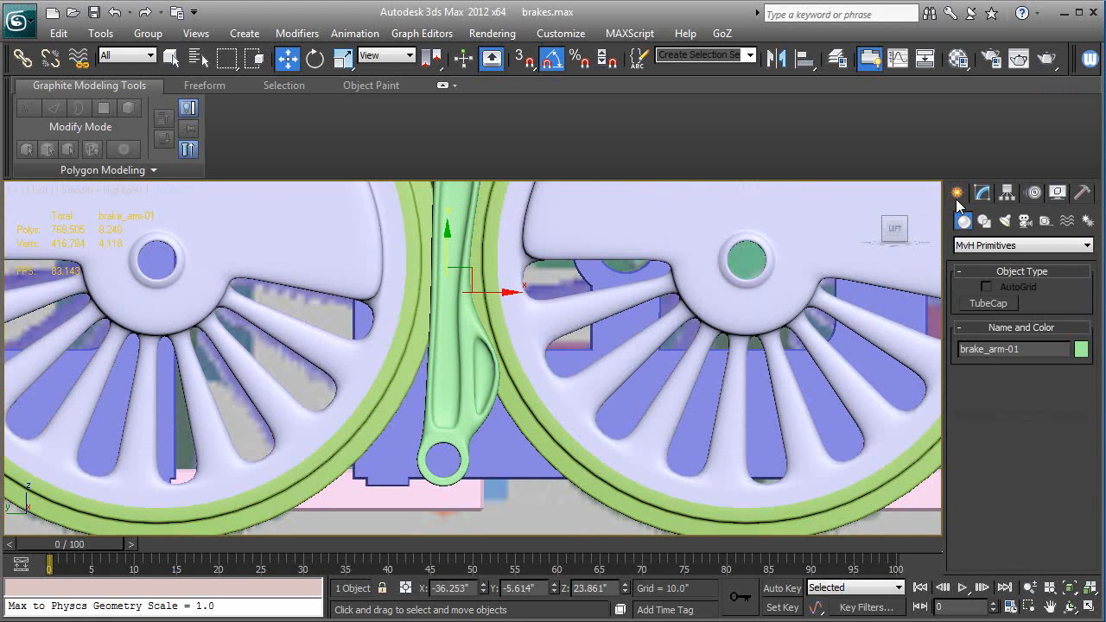
click(985, 302)
middle_drag(615, 359, 542, 401)
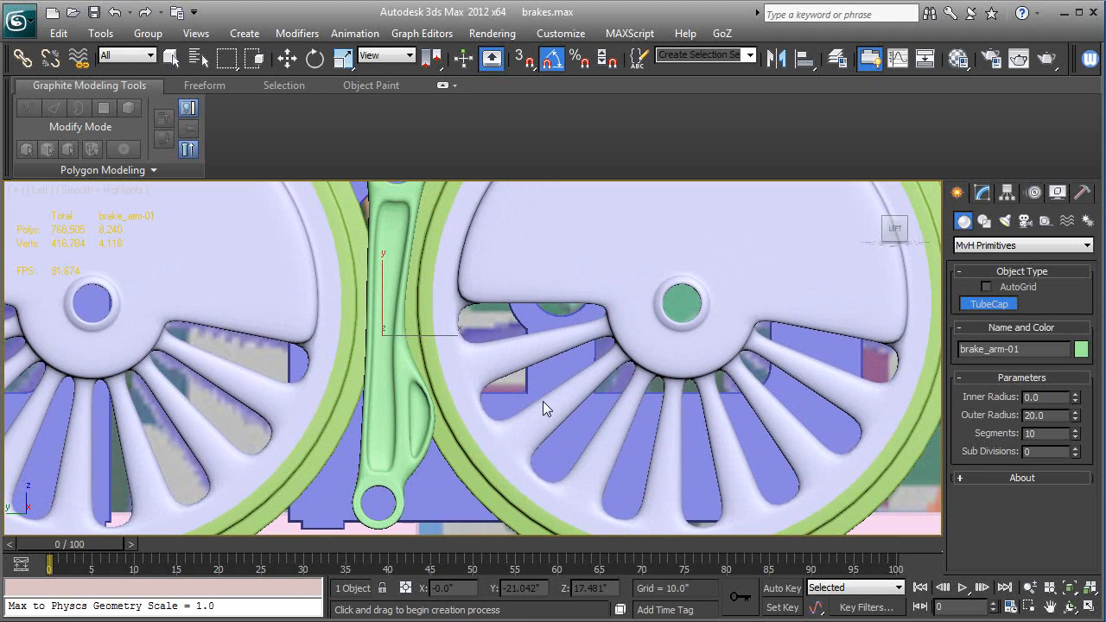
key(F3)
scroll(553, 393, down, 2)
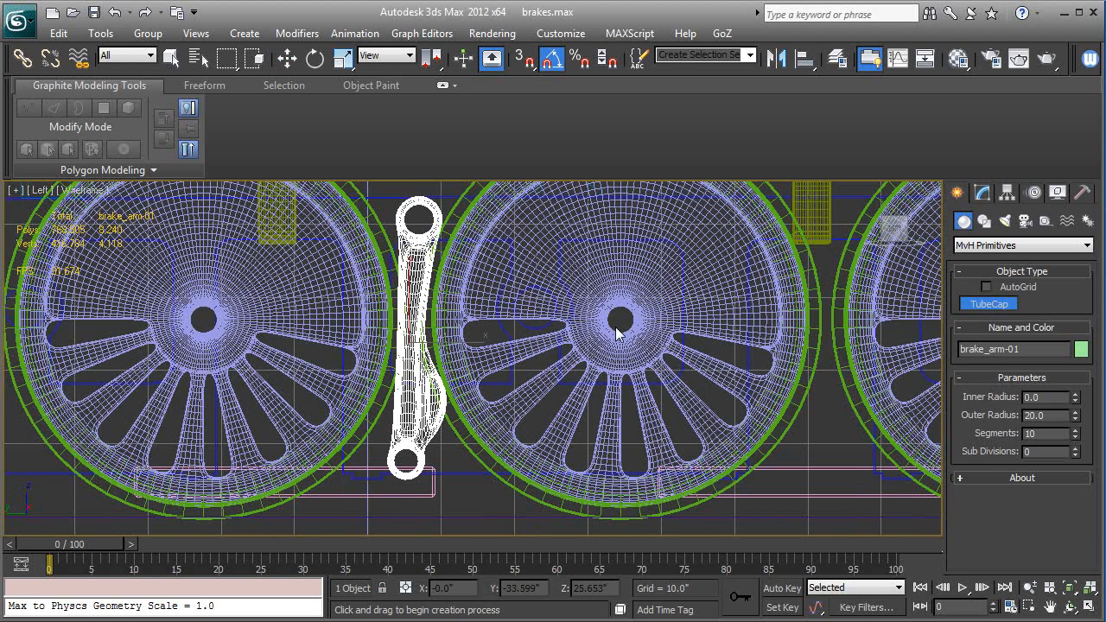
drag(621, 322, 840, 373)
click(826, 371)
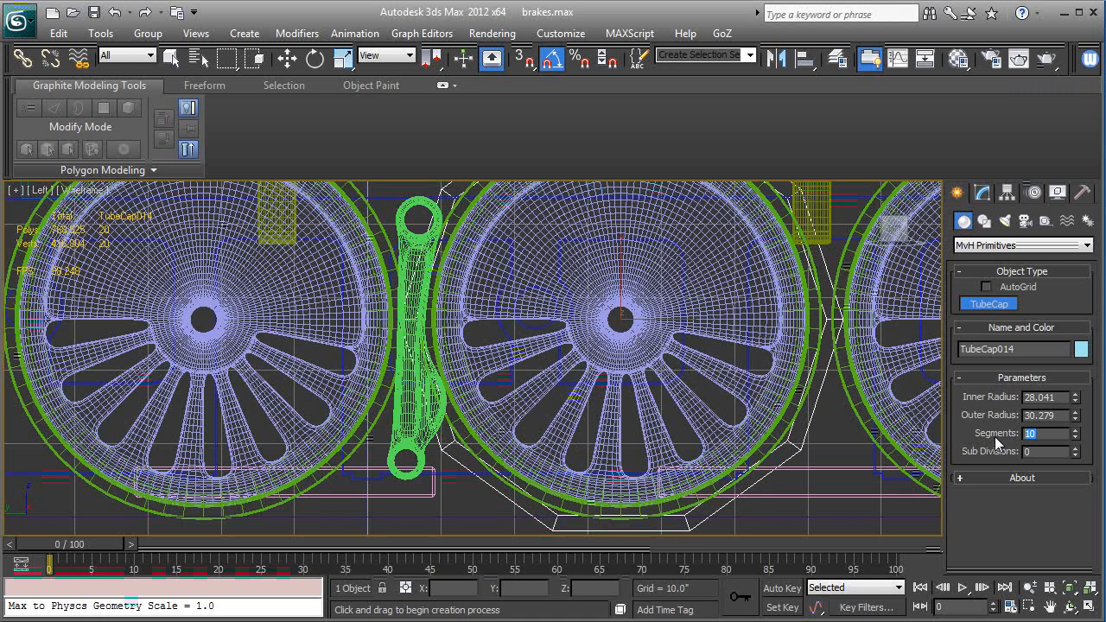
text(64)
key(Tab)
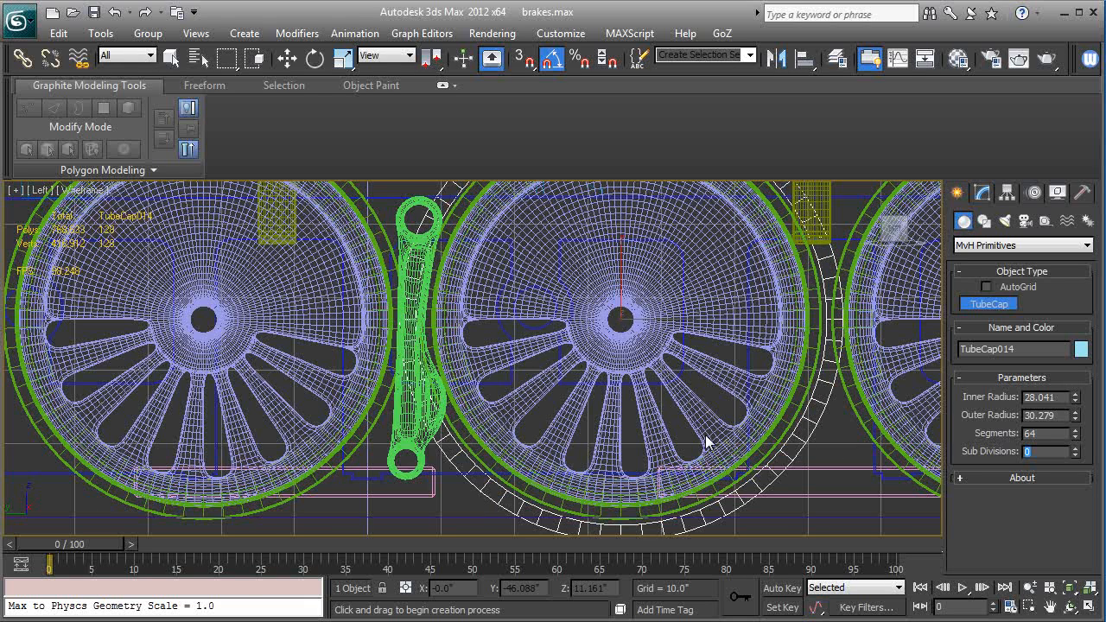
Step: Convert the TubeCap ring to an Editable Poly and list its sub-object levels
click(287, 58)
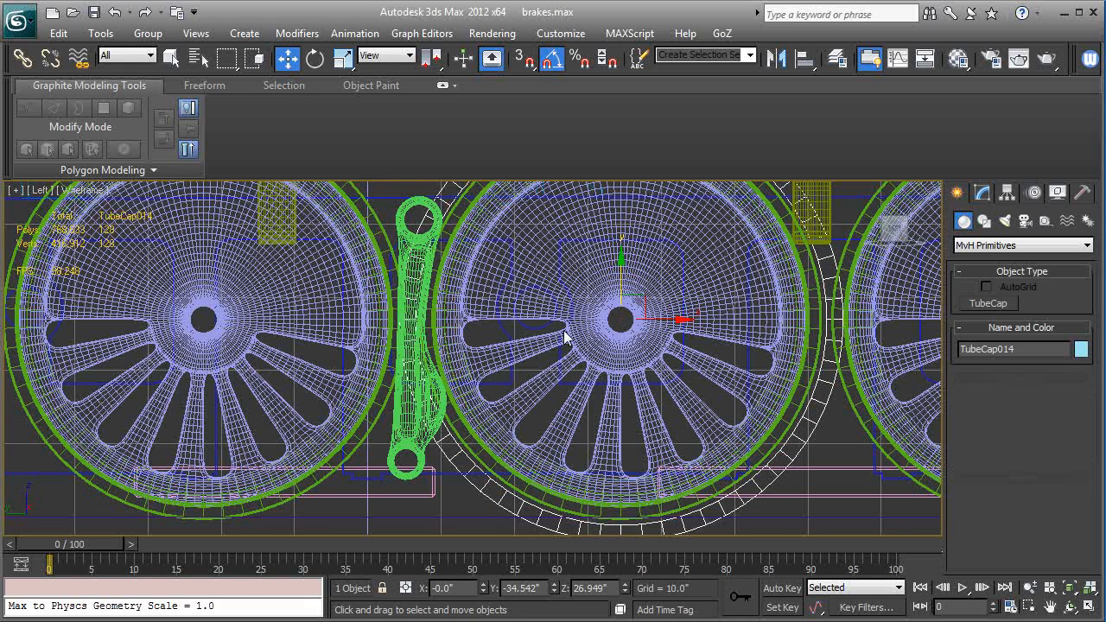
click(984, 198)
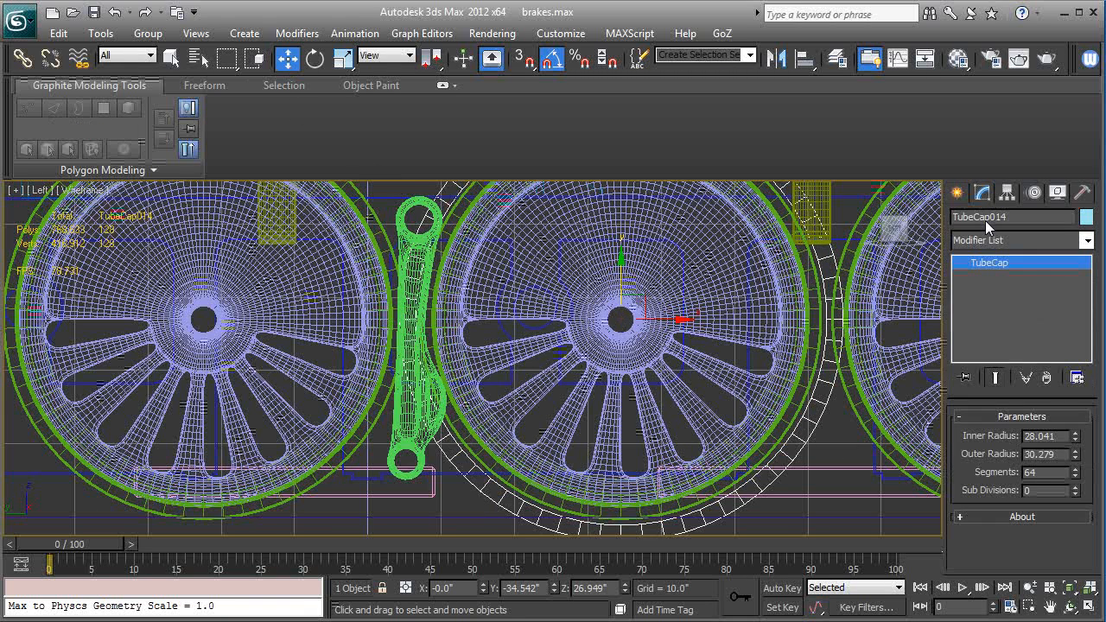
right_click(985, 266)
click(987, 394)
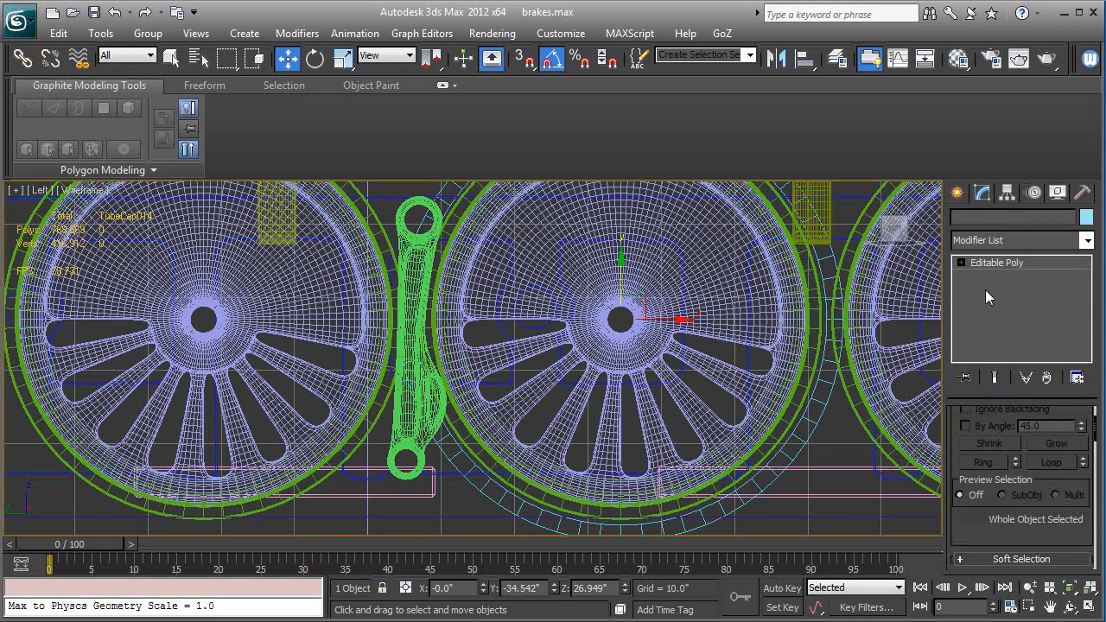
click(960, 262)
key(F3)
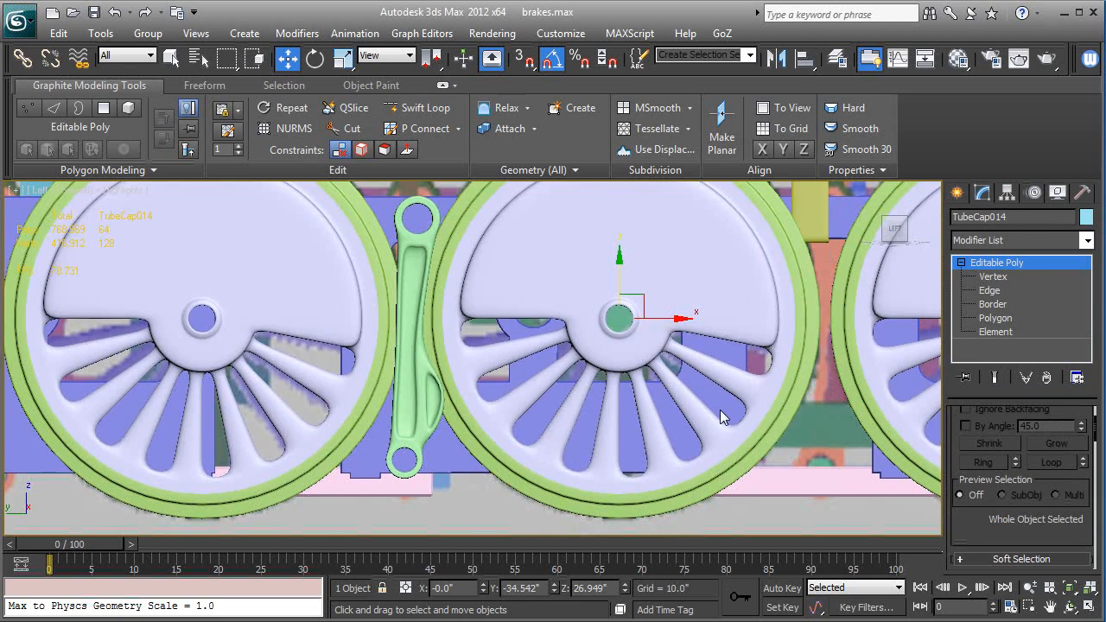
Step: Delete the ring's polygons except the short arc of seven polygons beside the lower part of the brake arm
scroll(719, 410, down, 2)
key(F3)
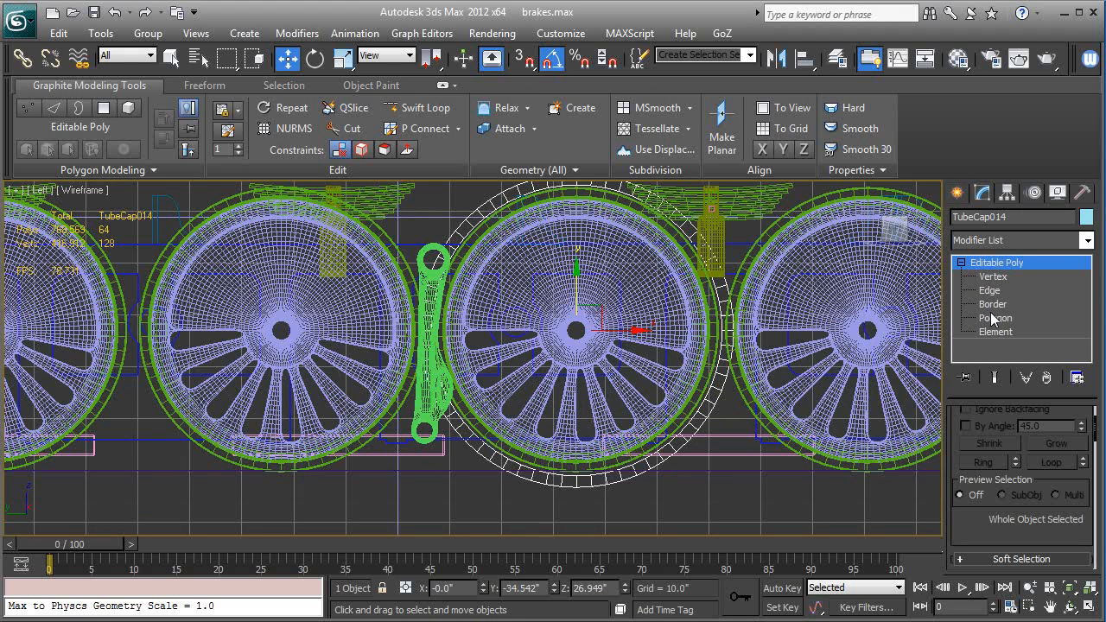
click(993, 318)
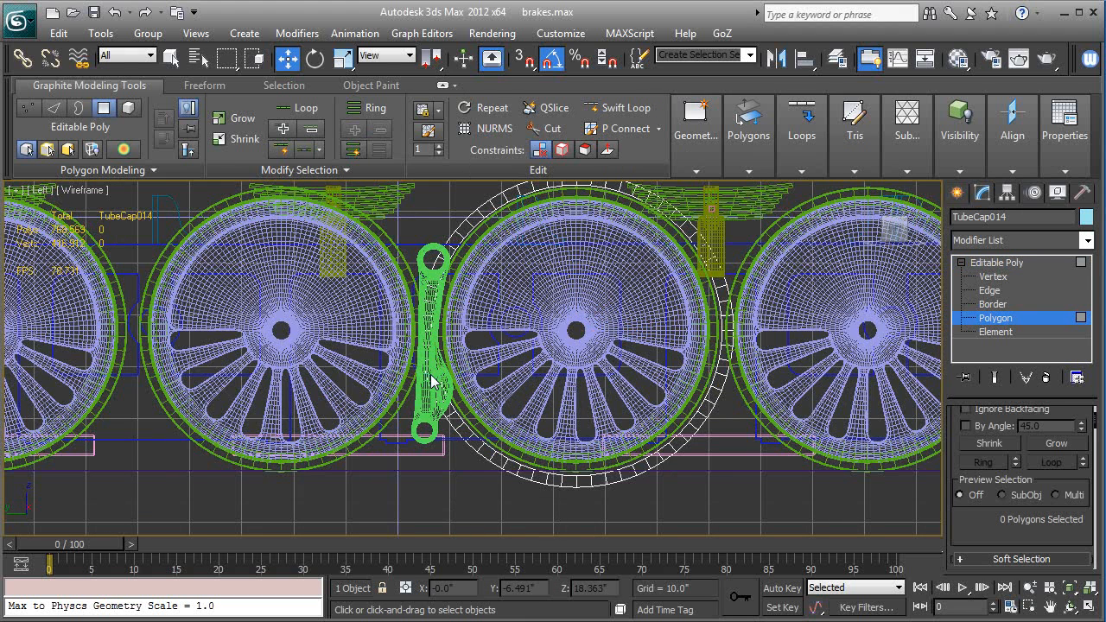
middle_drag(381, 242, 385, 310)
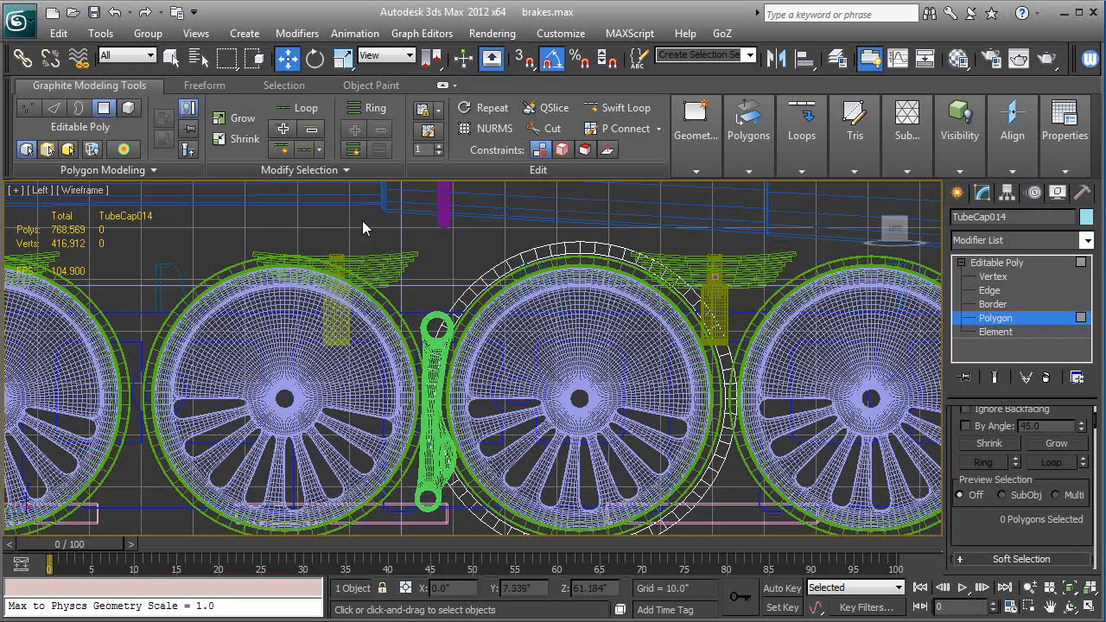
drag(362, 222, 847, 431)
click(778, 439)
middle_drag(778, 438, 790, 293)
drag(549, 573, 505, 579)
key(Delete)
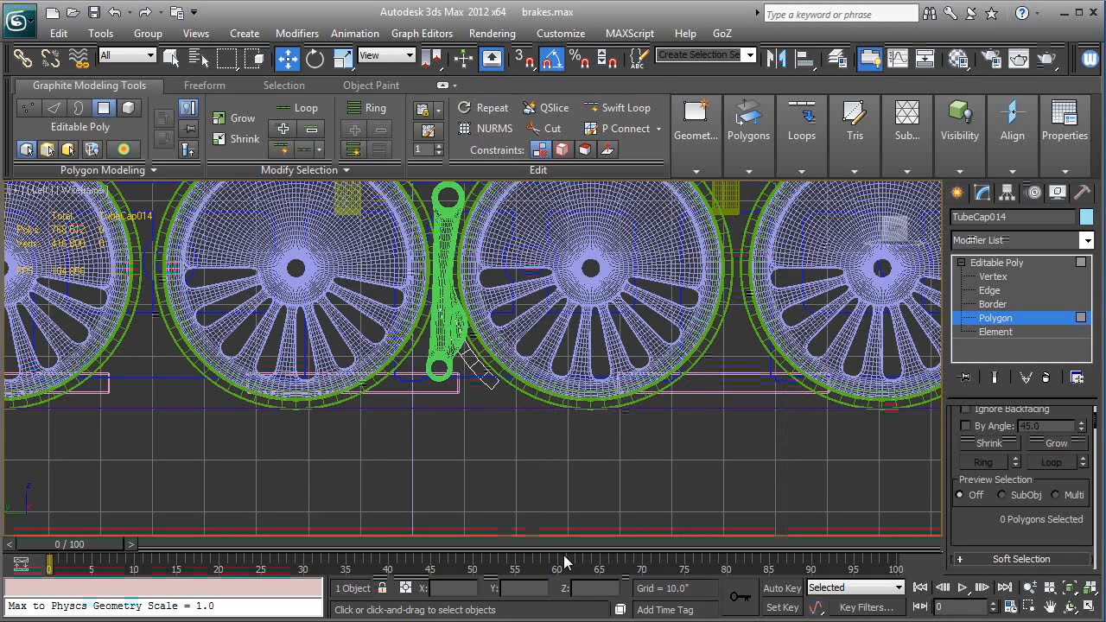
Step: Move the whole remaining arc along X to about -37.268", out to the brake arm in front of the wheels
key(p)
mouse_move(521, 420)
alt+middle_down()
mouse_move(628, 487)
mouse_move(503, 386)
alt+middle_up()
click(993, 262)
key(F3)
scroll(511, 393, down, 6)
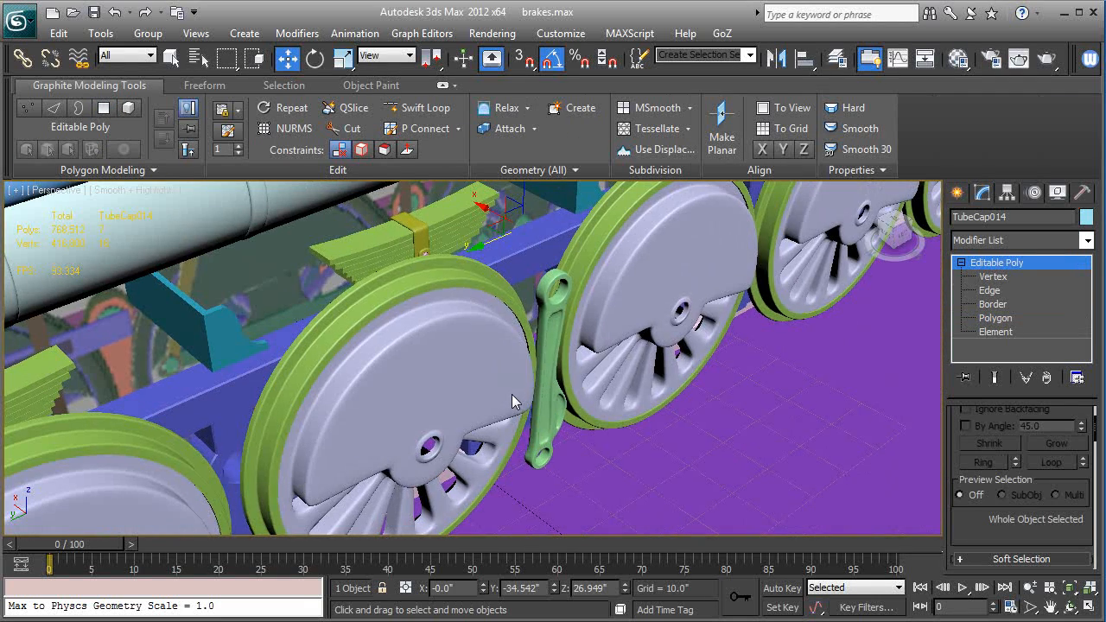
drag(488, 216, 631, 338)
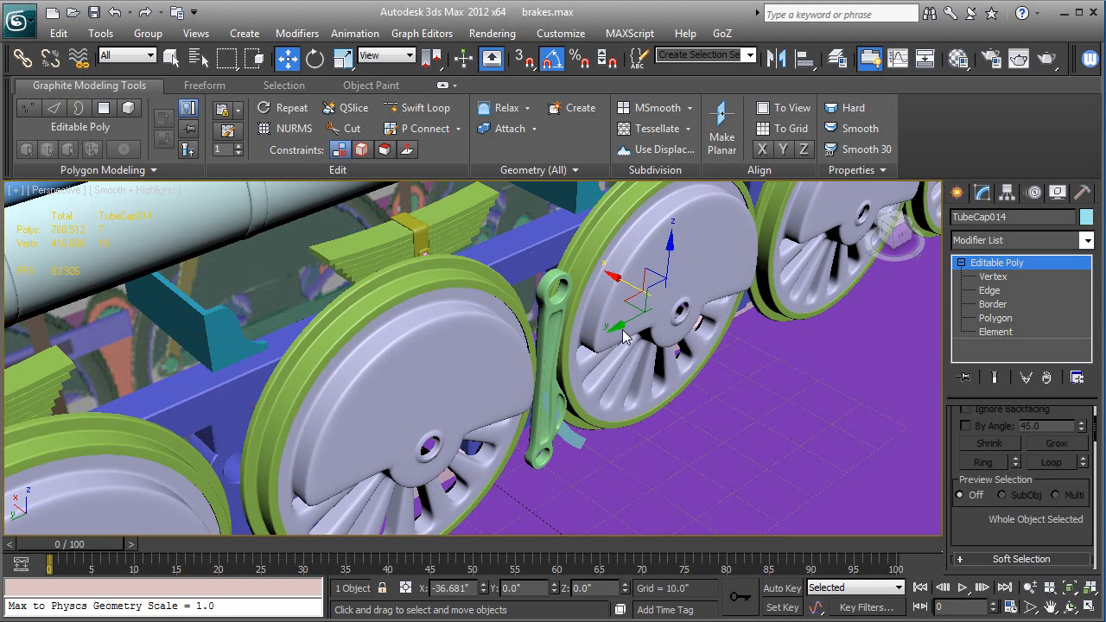
alt+middle_drag(618, 353, 527, 343)
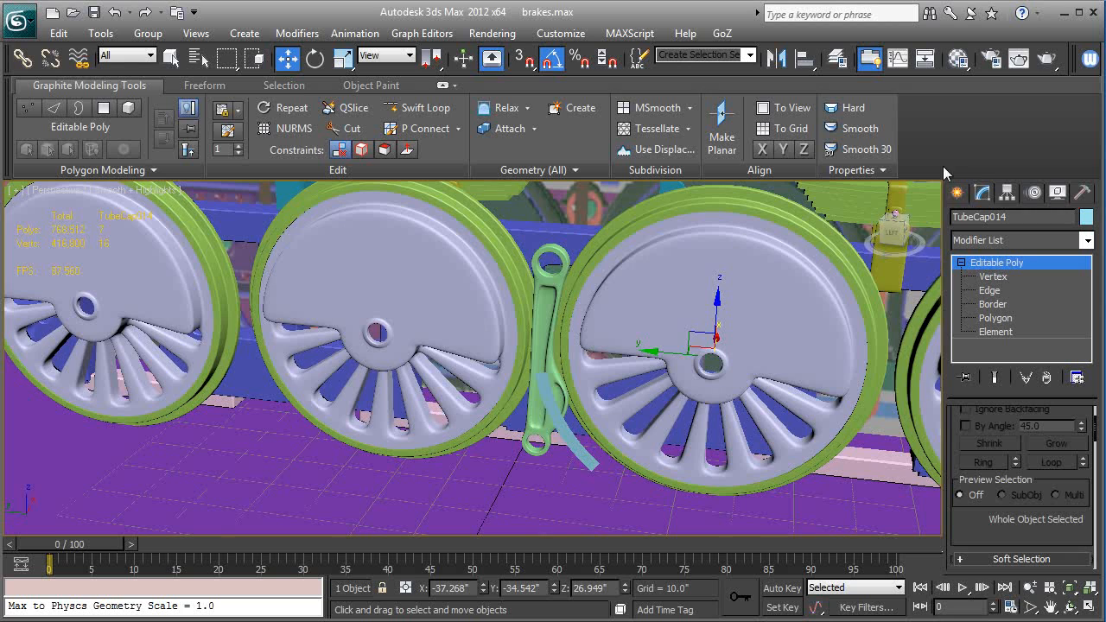
Step: Center the arc's pivot to the object using Affect Pivot Only
click(1007, 192)
click(997, 303)
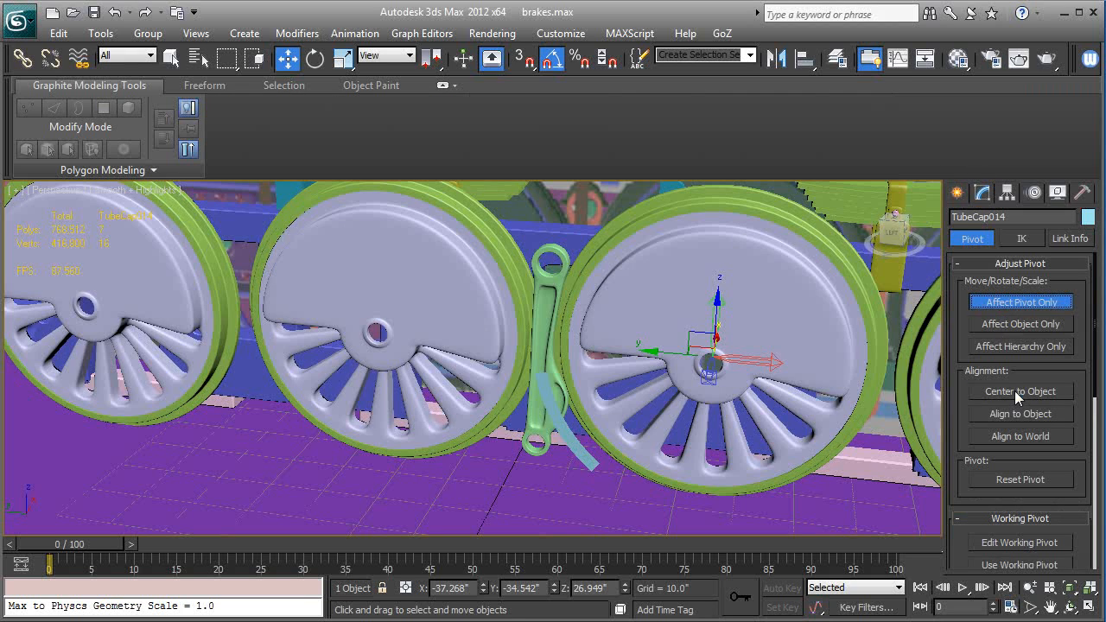
click(1016, 393)
click(1002, 302)
Step: Show edged faces, shift the arc along Y towards the wheel's rim and rotate it 5 degrees about X to follow the rim
scroll(623, 426, up, 6)
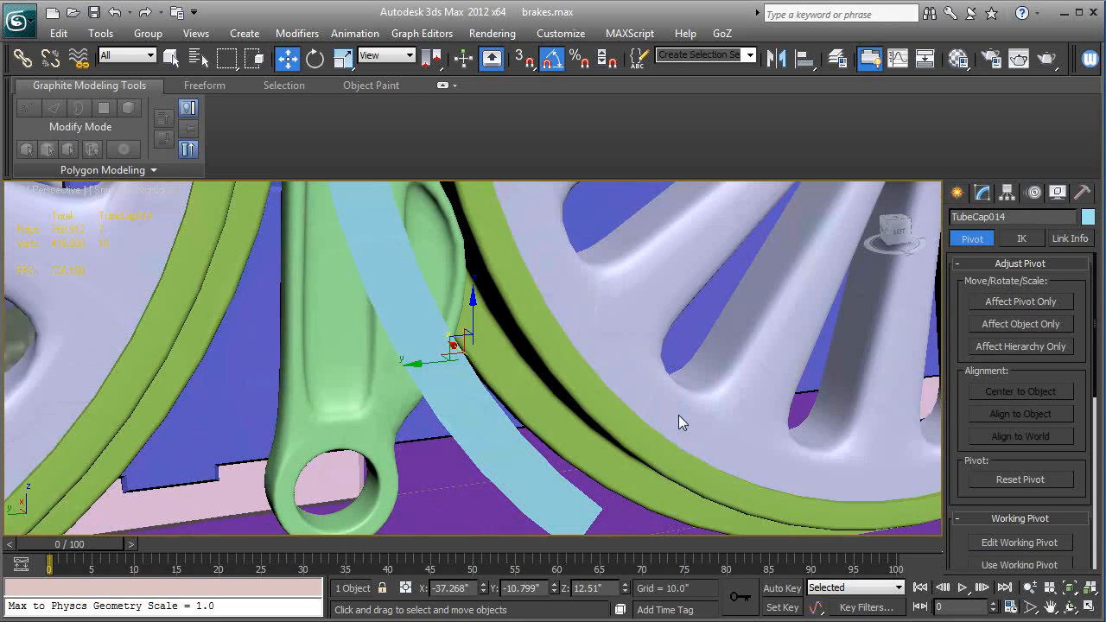
middle_drag(678, 422, 763, 412)
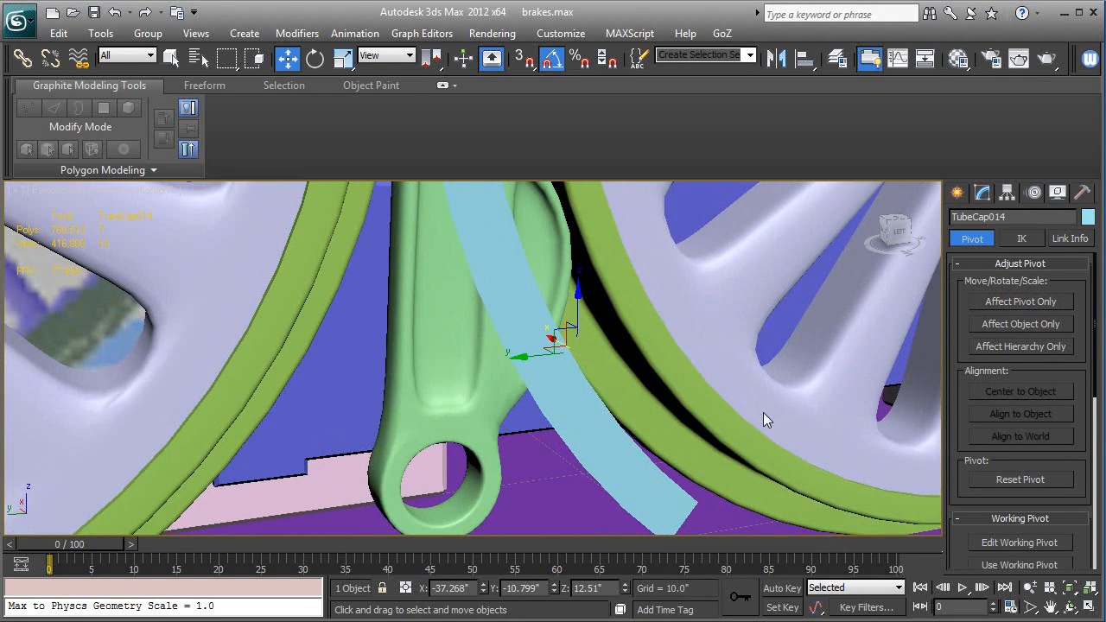
key(F4)
scroll(604, 391, down, 5)
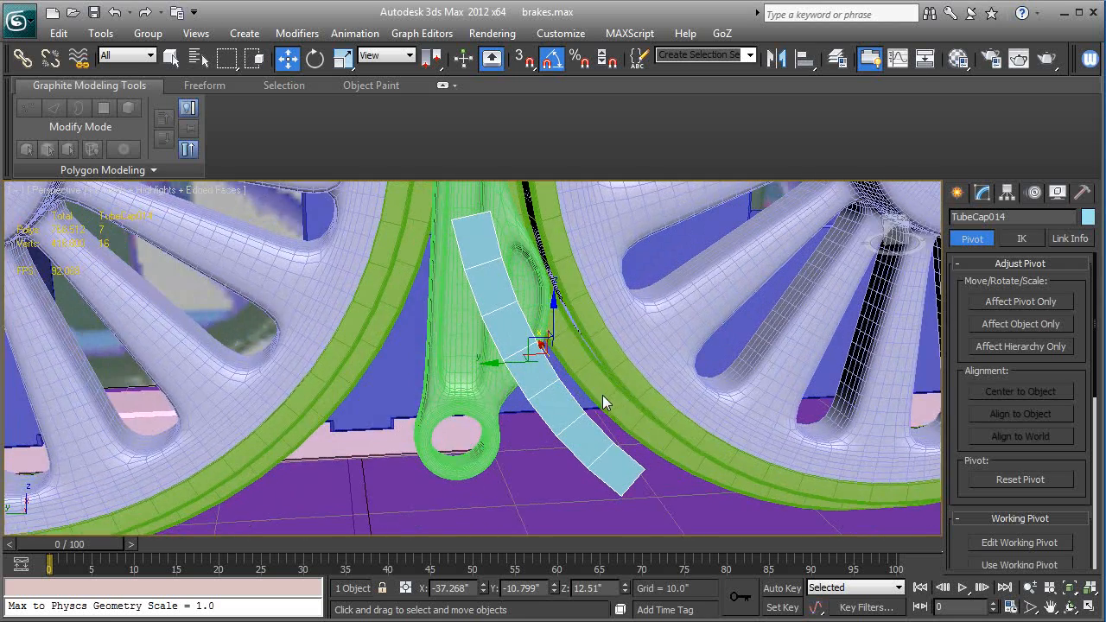
alt+middle_drag(602, 395, 591, 398)
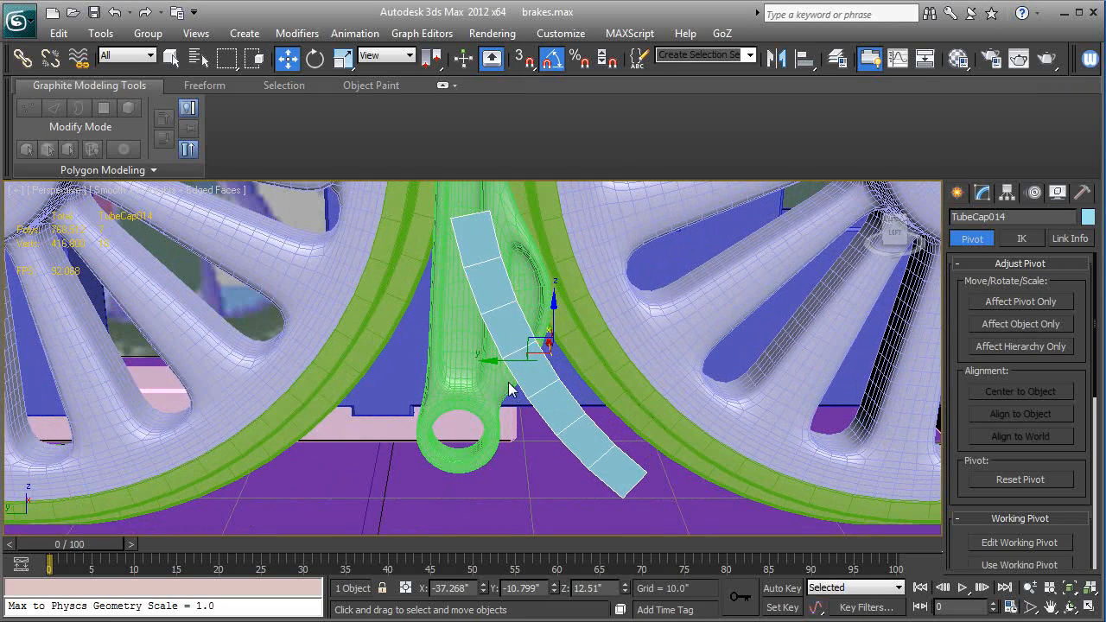
drag(504, 369, 584, 362)
alt+middle_drag(584, 361, 579, 348)
key(e)
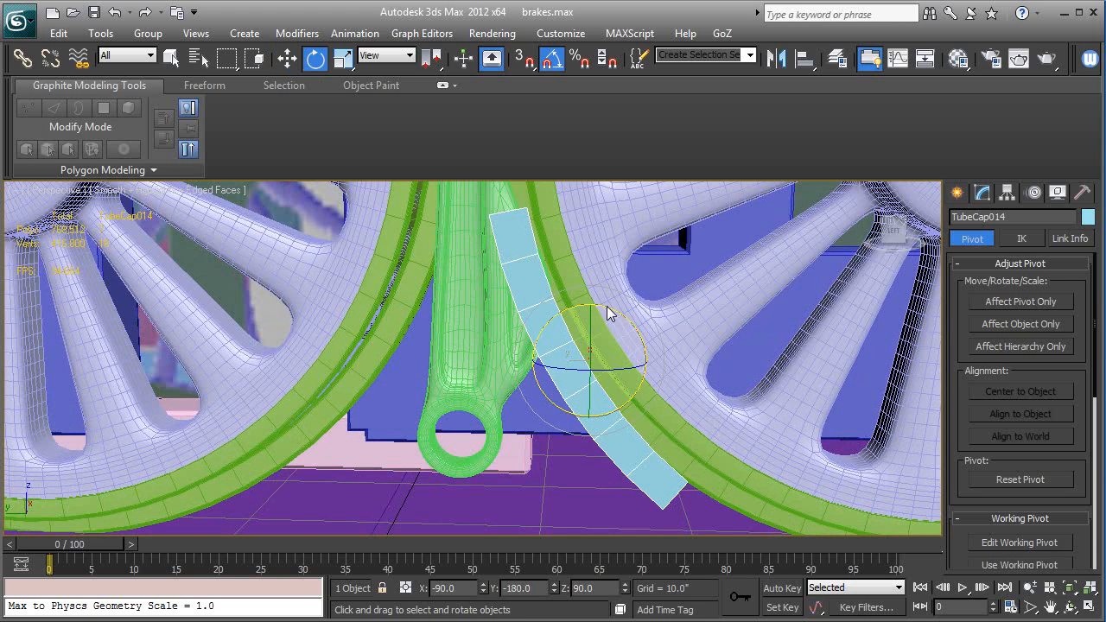
drag(608, 313, 605, 309)
mouse_move(424, 353)
alt+middle_down()
mouse_move(481, 363)
mouse_move(481, 391)
mouse_move(468, 376)
mouse_move(430, 372)
alt+middle_up()
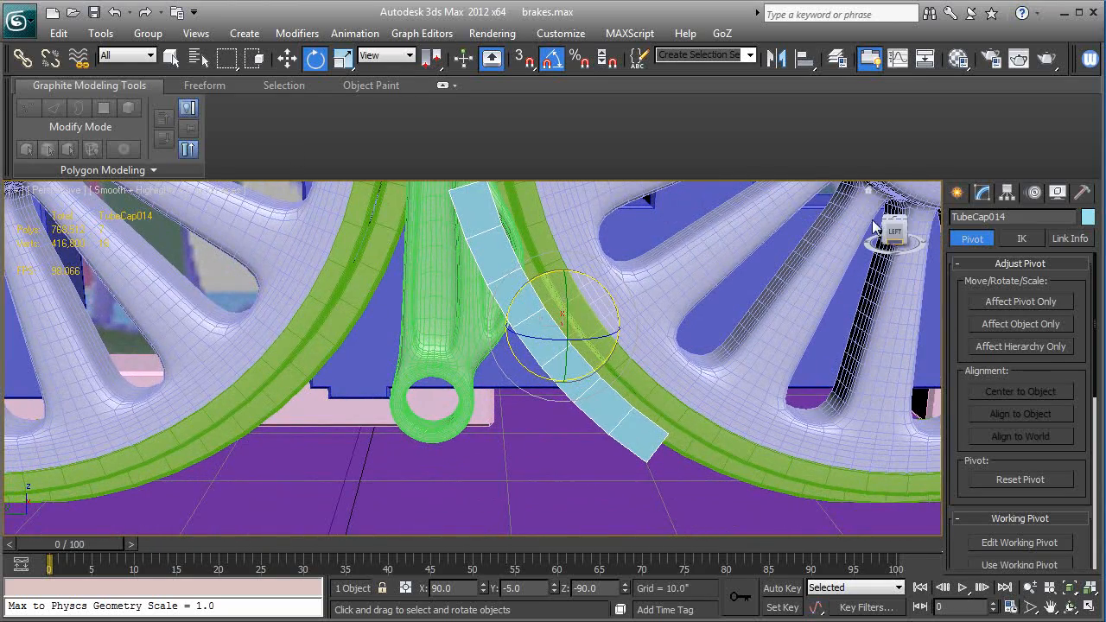
Step: Delete the two polygons at the lower end of the arc
click(982, 192)
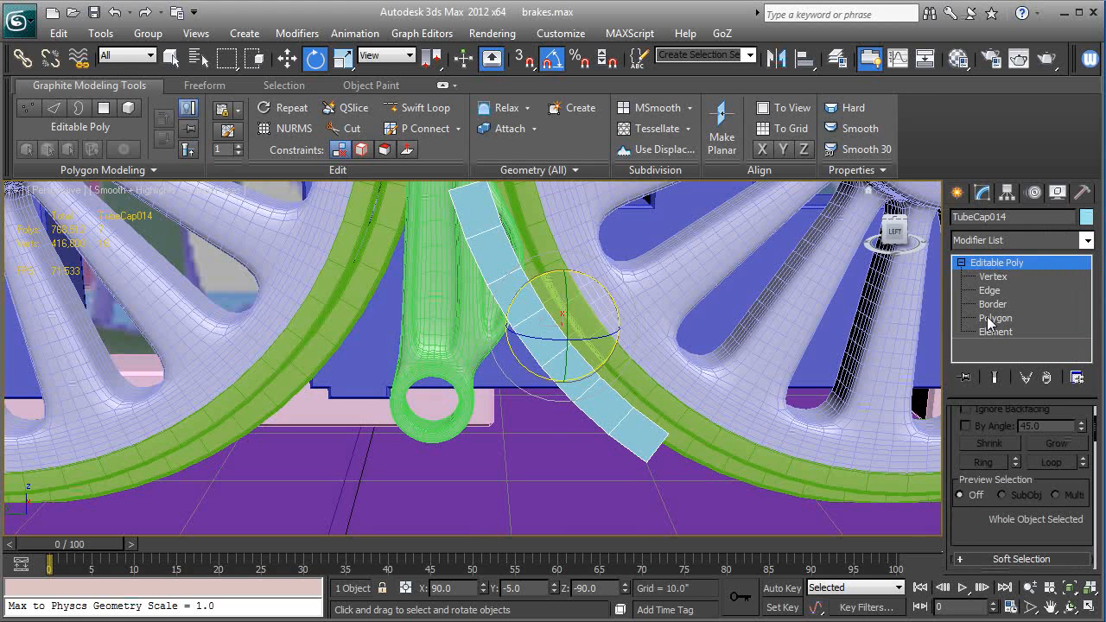
click(991, 318)
click(602, 415)
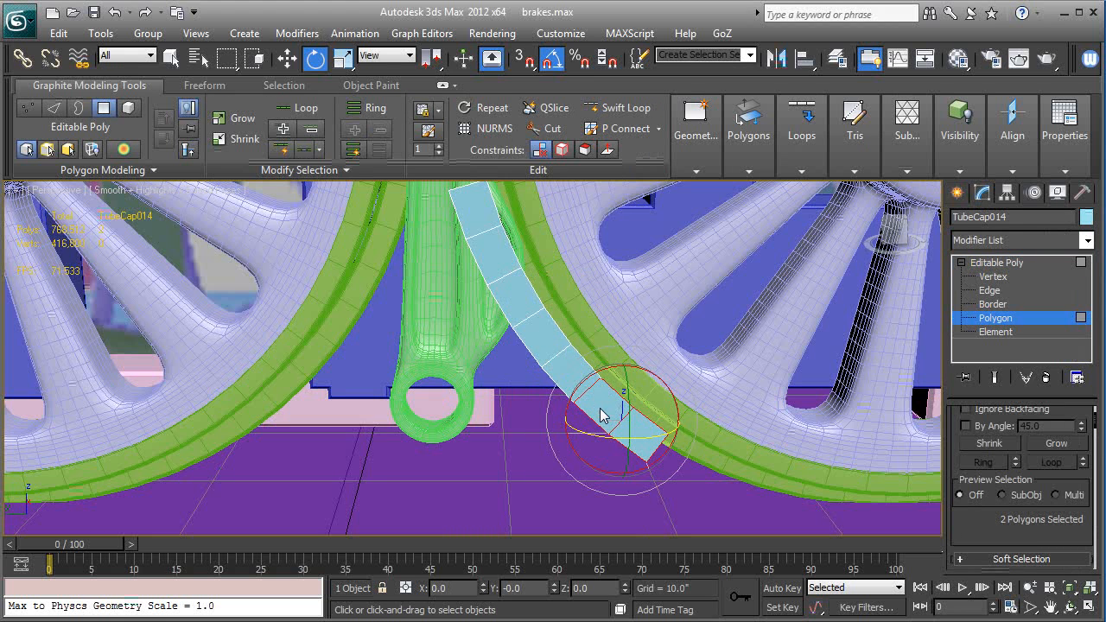
click(542, 467)
alt+middle_drag(541, 466, 481, 510)
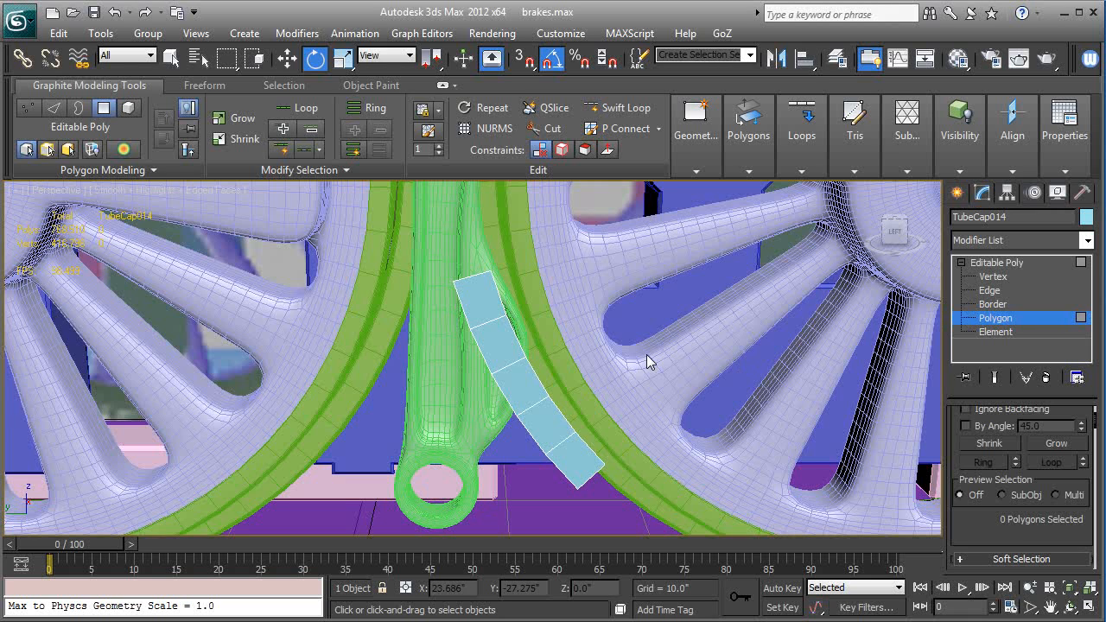
Step: Extend the arc's three middle edges facing the brake arm into a new polygon row, about 2.6" along Y and 1.8" down in Z
click(989, 290)
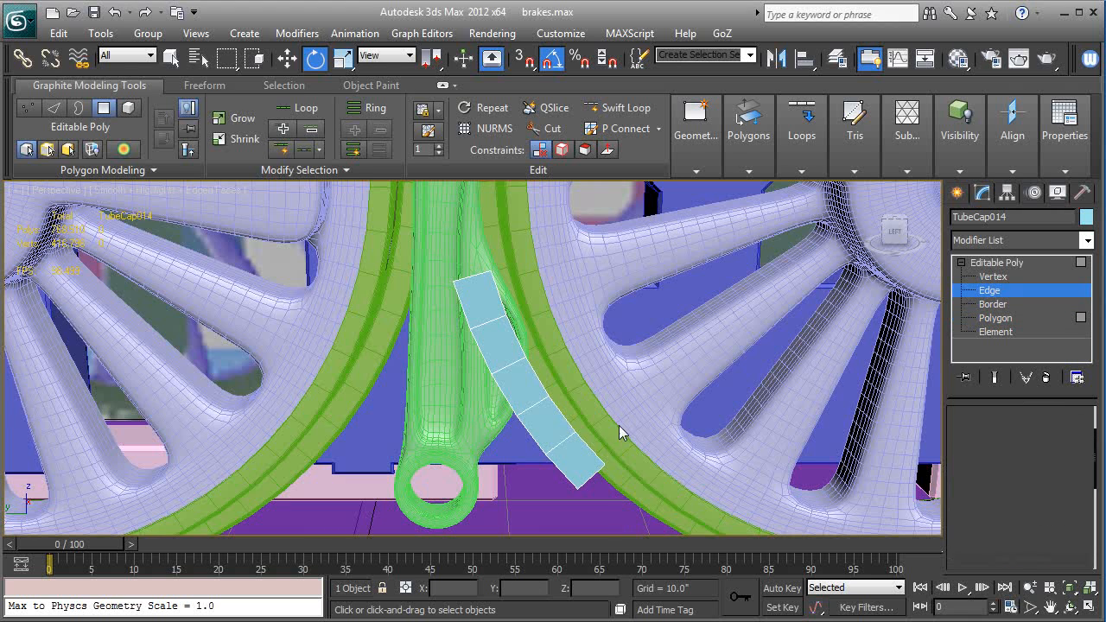
click(482, 349)
ctrl+click(501, 391)
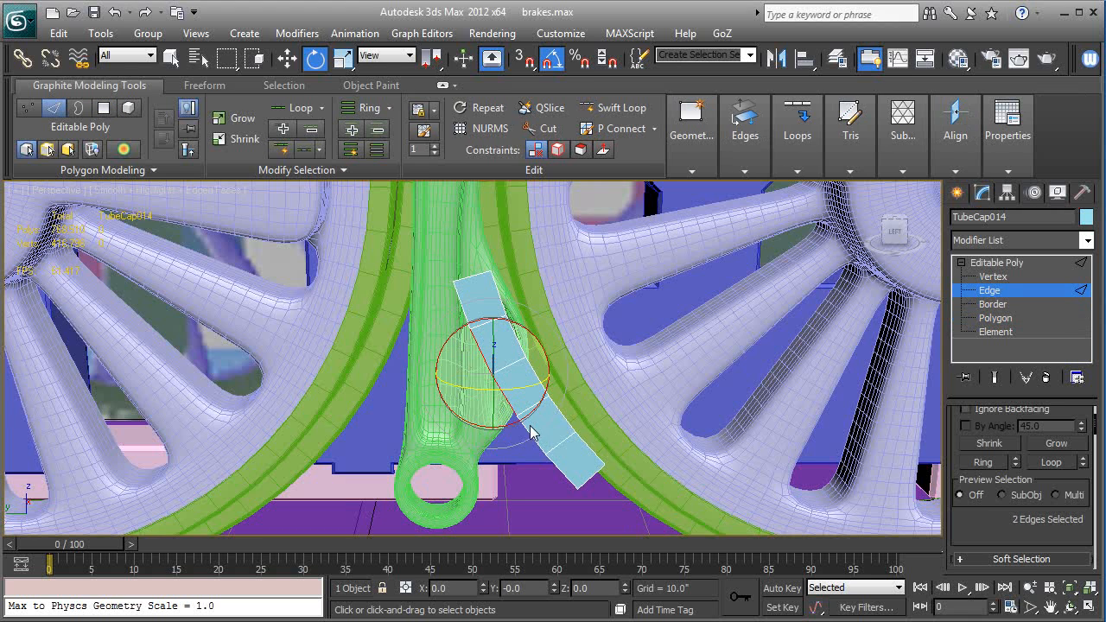
ctrl+click(534, 435)
key(w)
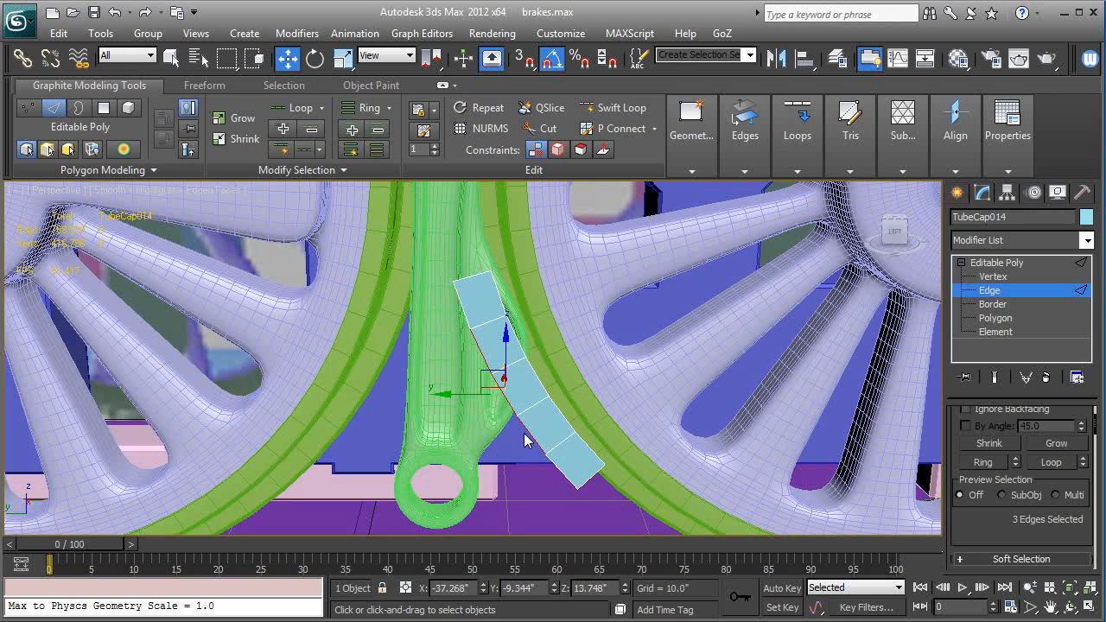
mouse_move(467, 396)
shift+mouse_down()
mouse_move(425, 405)
mouse_move(428, 394)
mouse_move(408, 394)
mouse_move(464, 367)
mouse_move(471, 383)
shift+mouse_up()
right_click(434, 400)
right_click(424, 398)
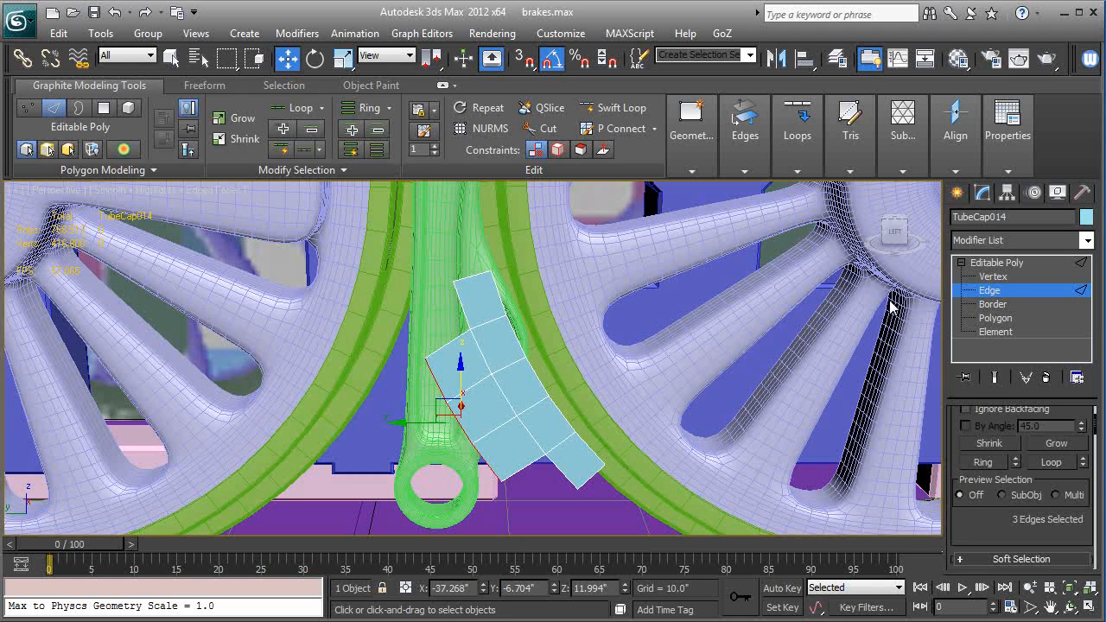
Step: Fill the notch at the arc's upper end with Cap Poly across its three corner vertices
click(986, 279)
drag(391, 267, 459, 315)
drag(458, 315, 478, 337)
ctrl+drag(410, 344, 478, 393)
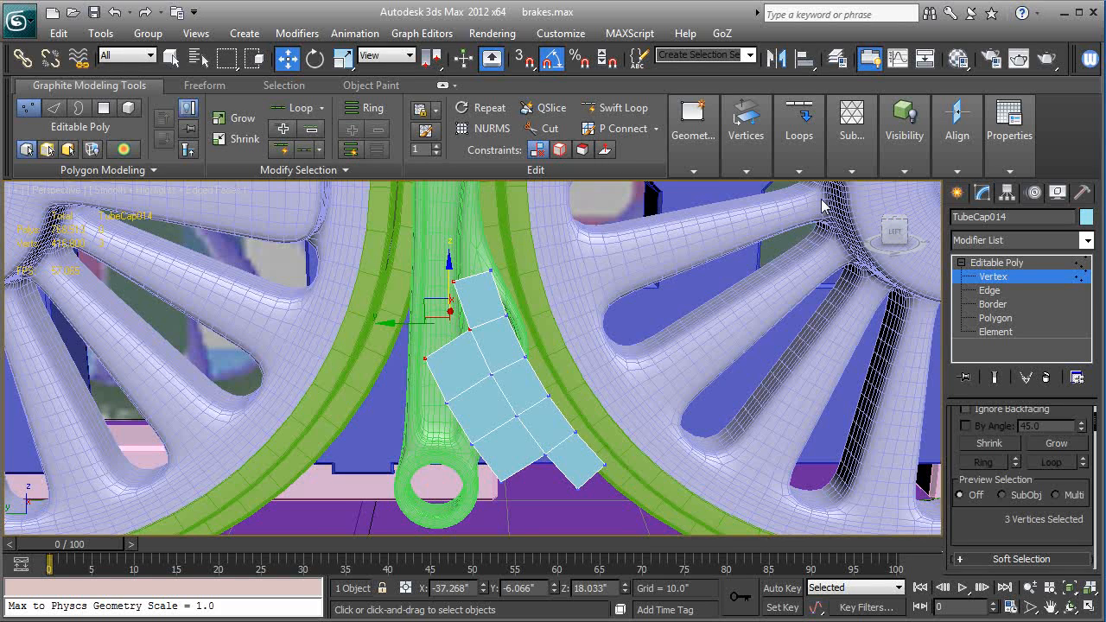
mouse_move(756, 171)
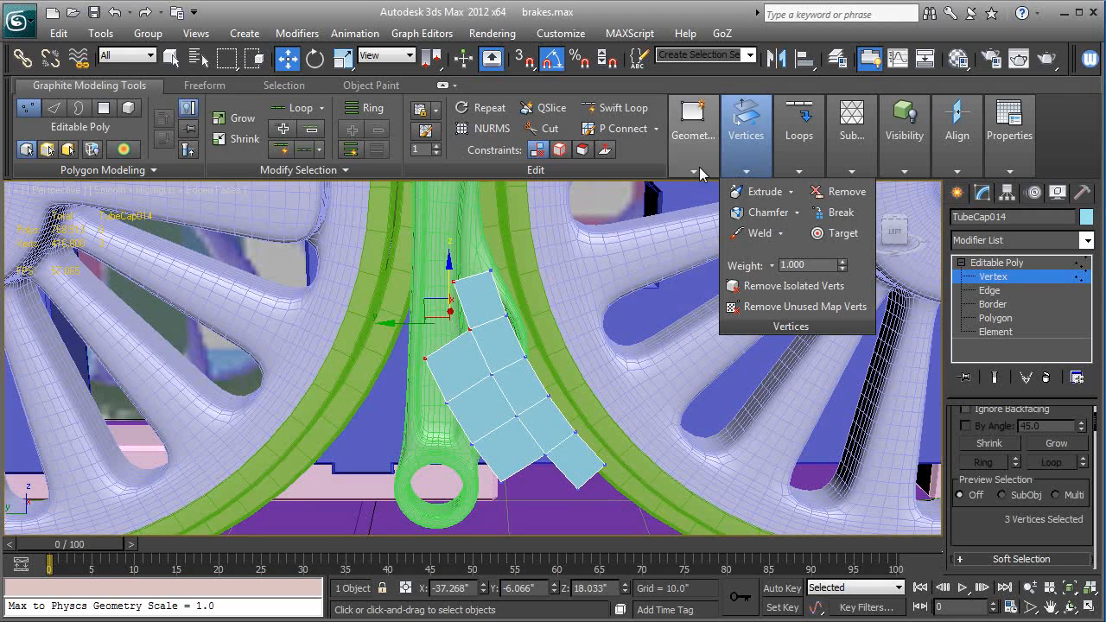
mouse_move(700, 173)
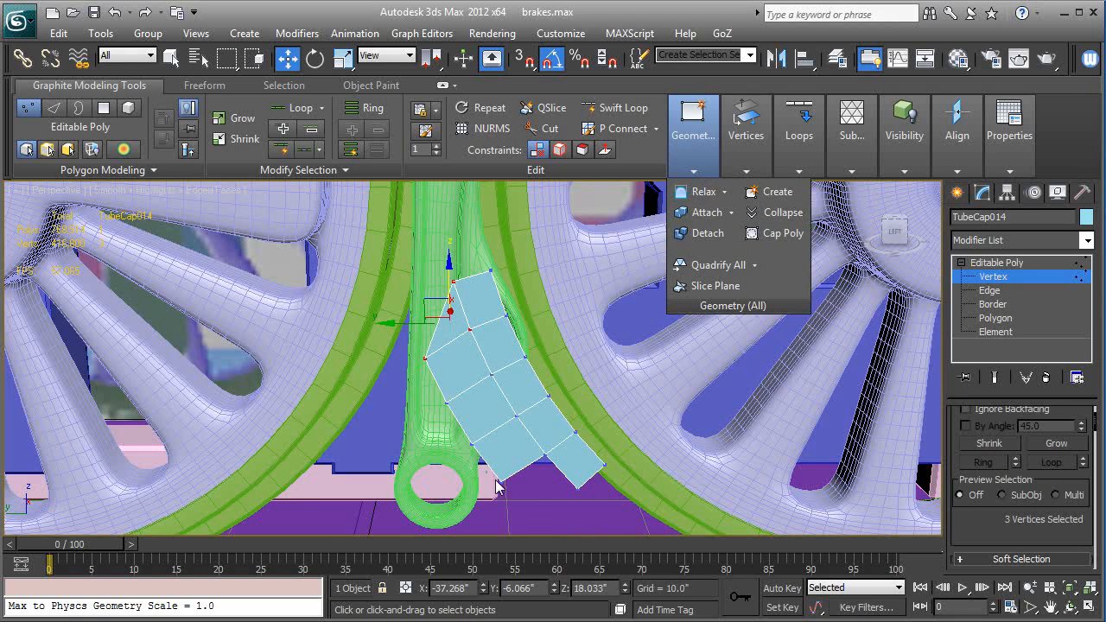
Step: Fill the notch at the arc's lower end with Cap Poly across its three corner vertices
drag(495, 478, 510, 491)
ctrl+drag(533, 449, 586, 498)
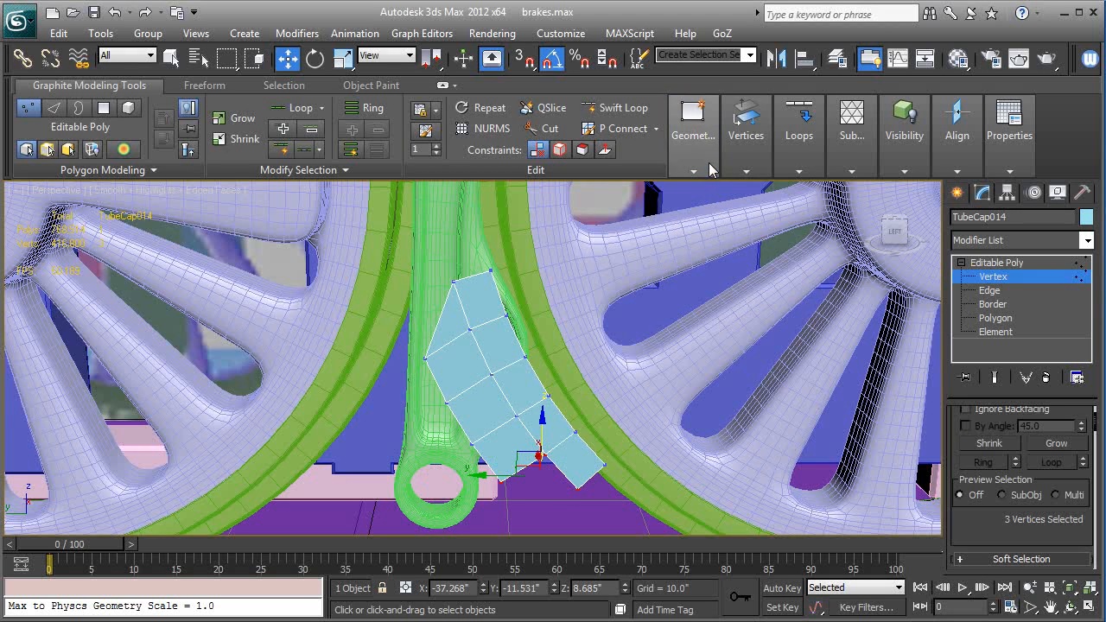
mouse_move(710, 170)
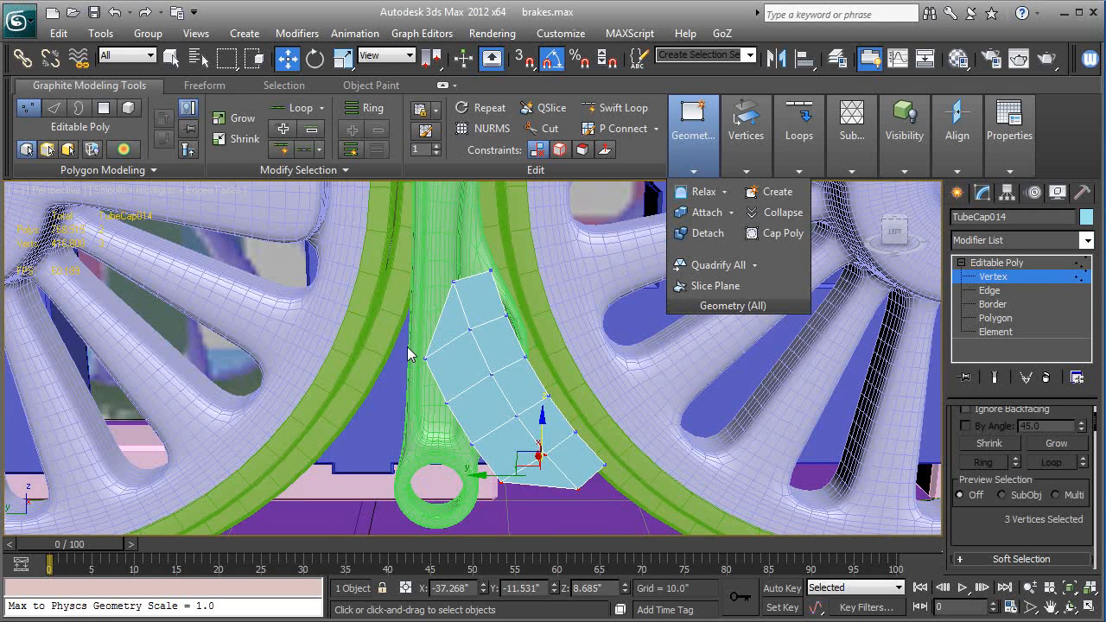
Step: Constrain movement to edges and slide the two end vertices of the row facing the brake arm inward, about 1.3" along Y
drag(410, 348, 436, 366)
ctrl+drag(490, 471, 511, 487)
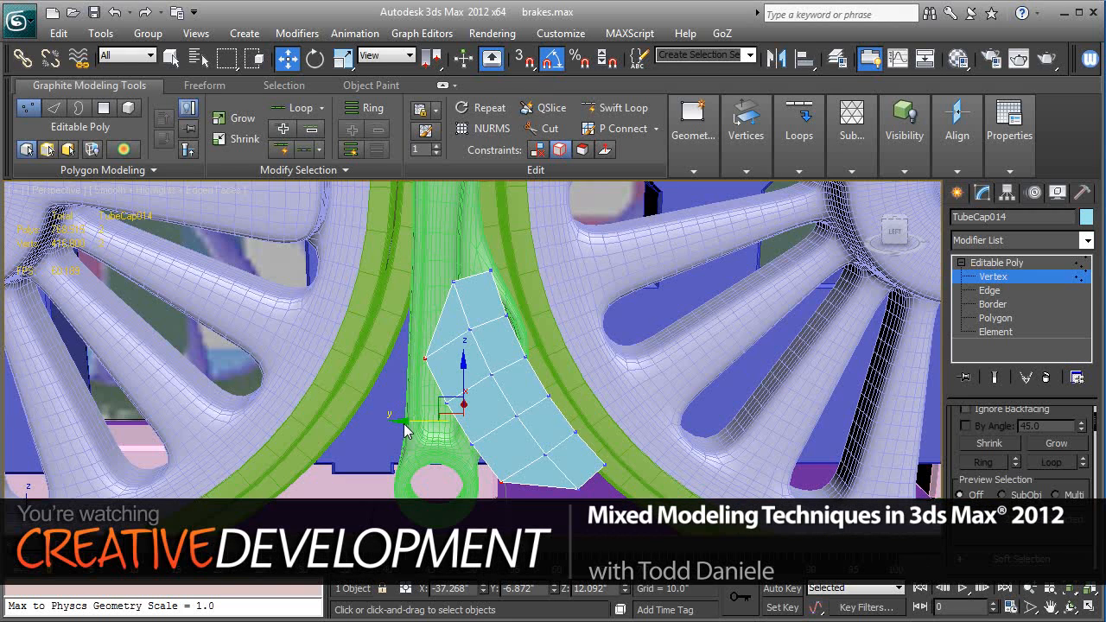
drag(399, 429, 423, 427)
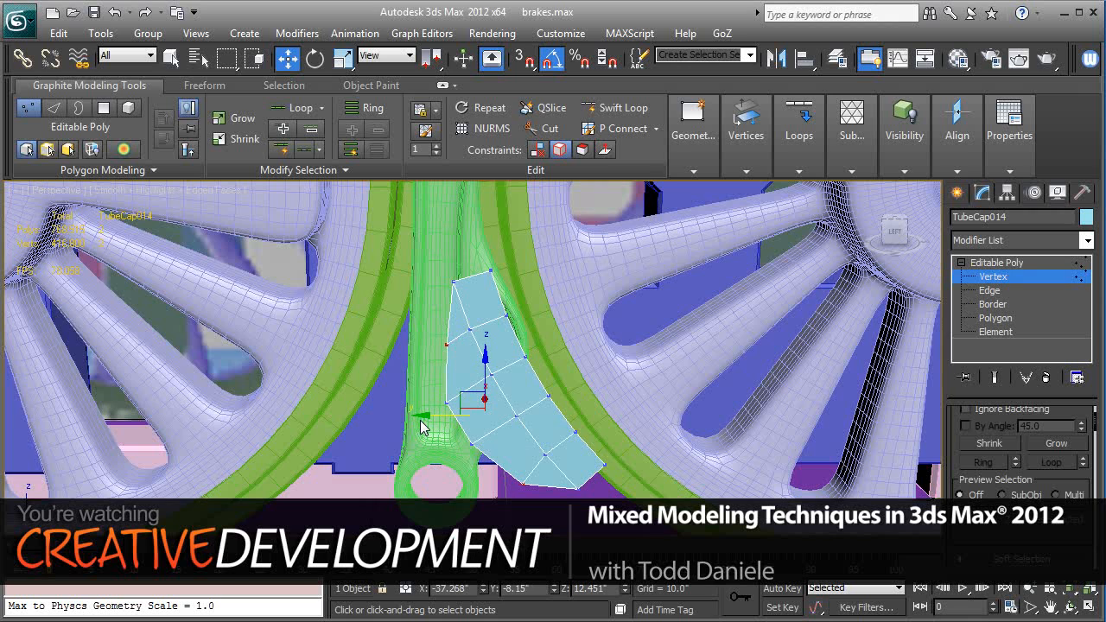
Step: Select the ring of four cross edges in the row facing the brake arm and connect them with a new edge loop
click(992, 291)
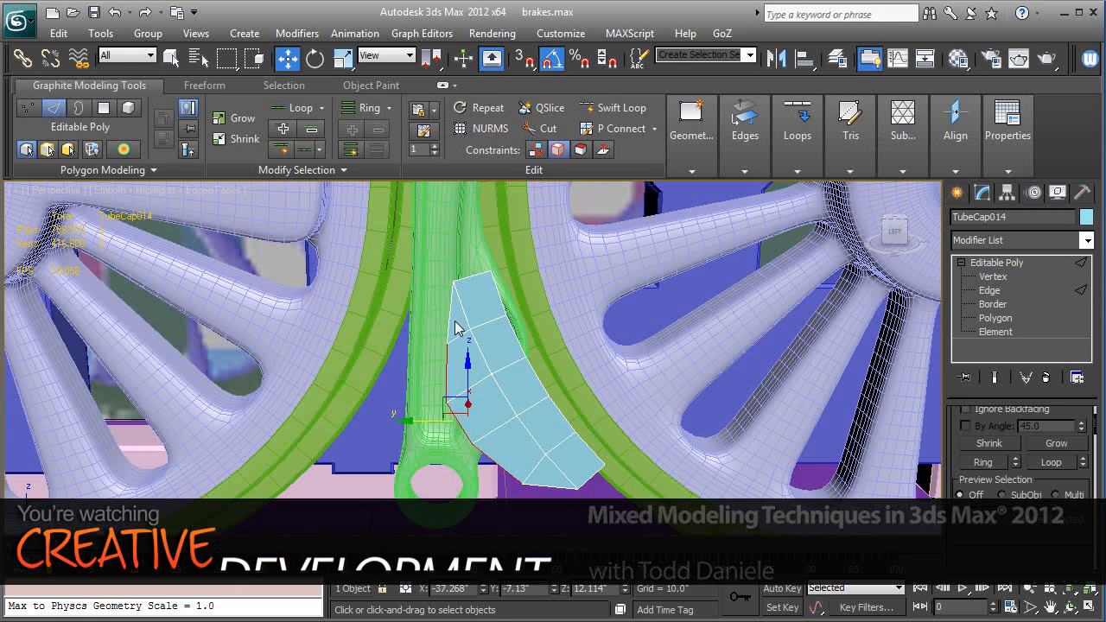
click(539, 478)
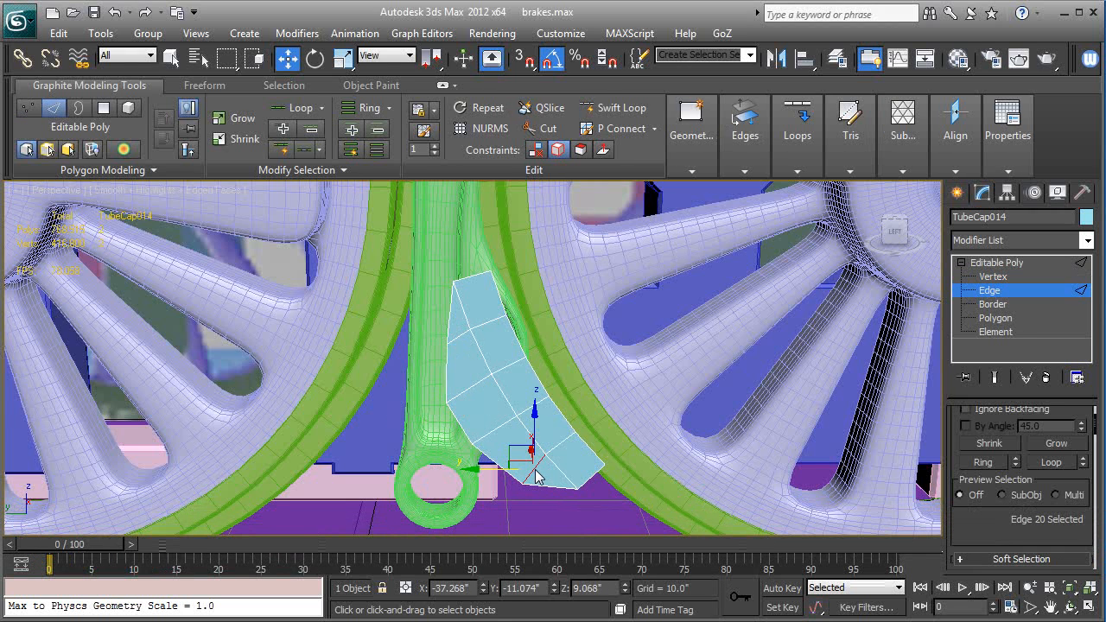
key(alt+r)
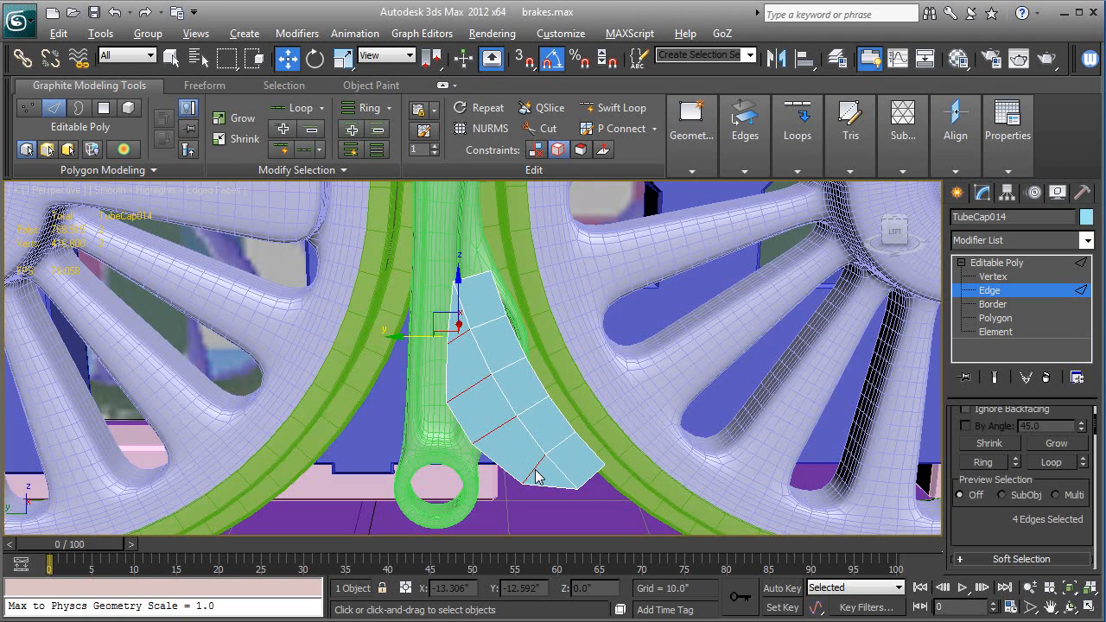
double_click(535, 477)
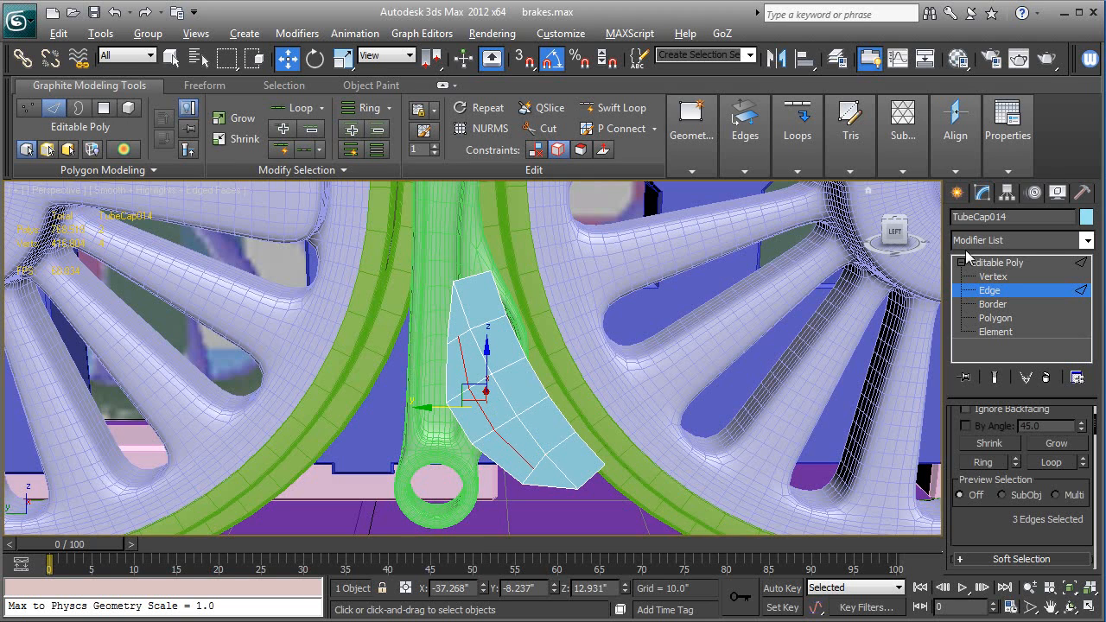
Step: Without constraints, move the new loop's upper end vertex about 0.5" in Y and 0.8" down, and its lower one about 0.7" and 0.5" up
click(992, 276)
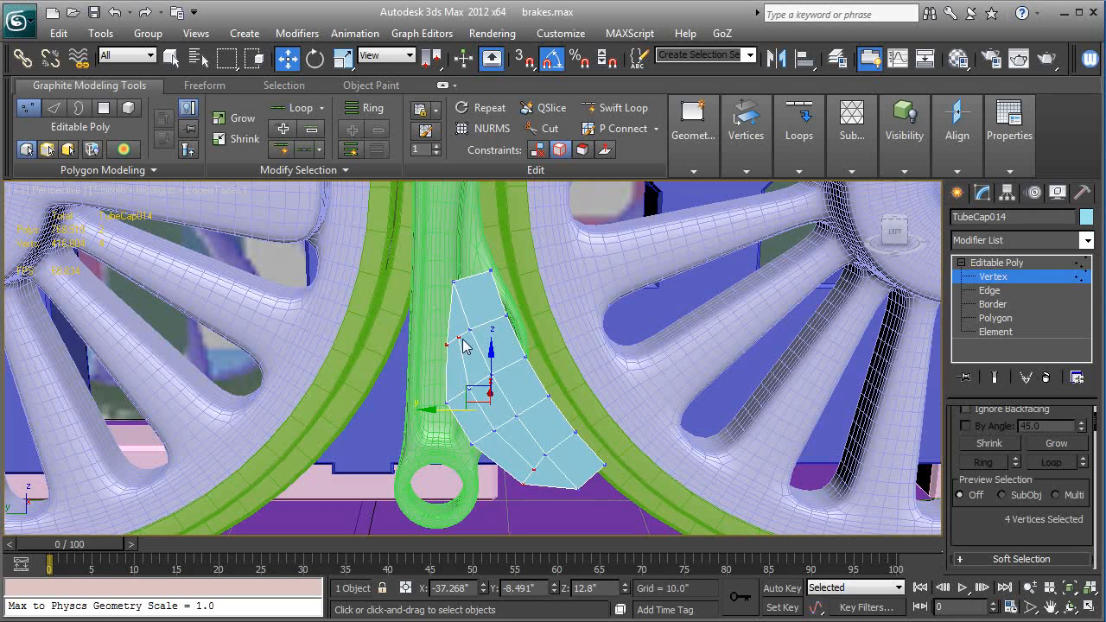
click(459, 337)
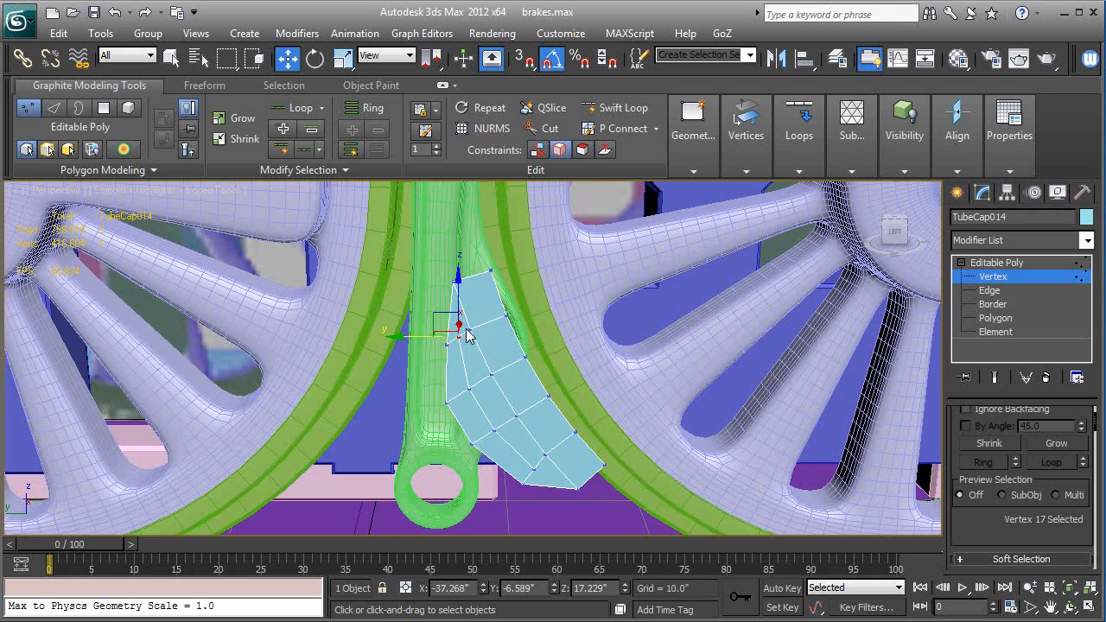
drag(459, 301, 458, 308)
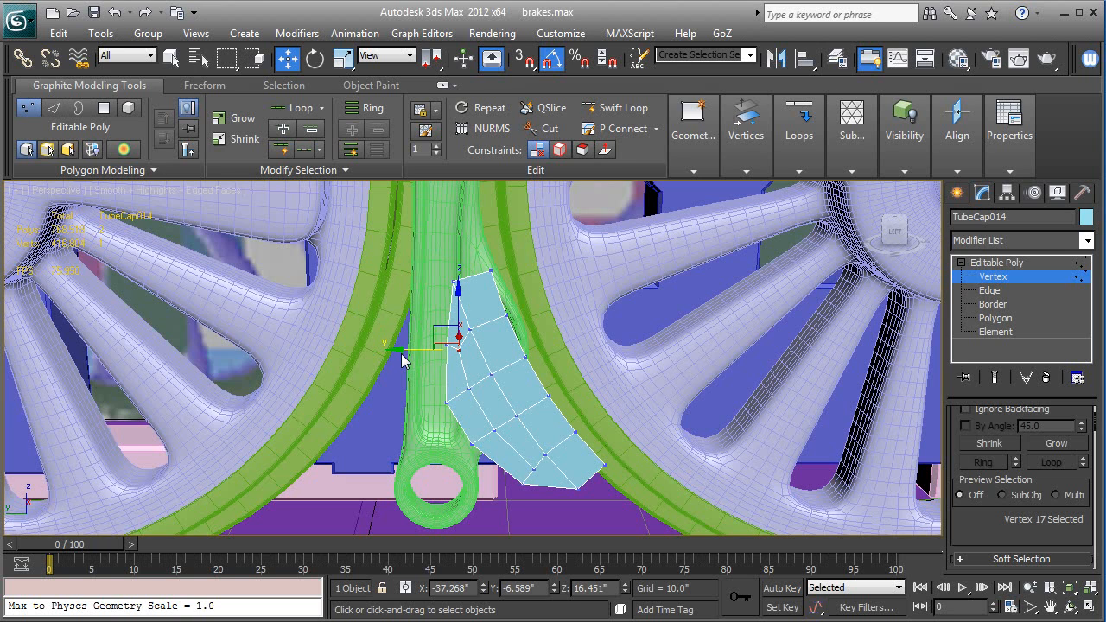
drag(400, 352, 413, 360)
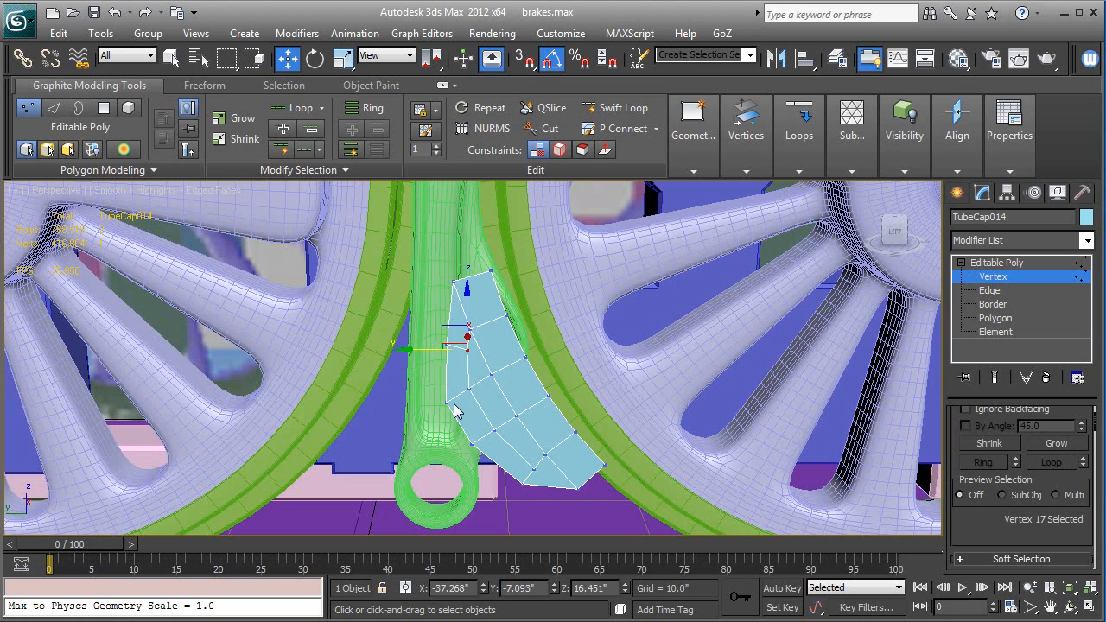
click(529, 466)
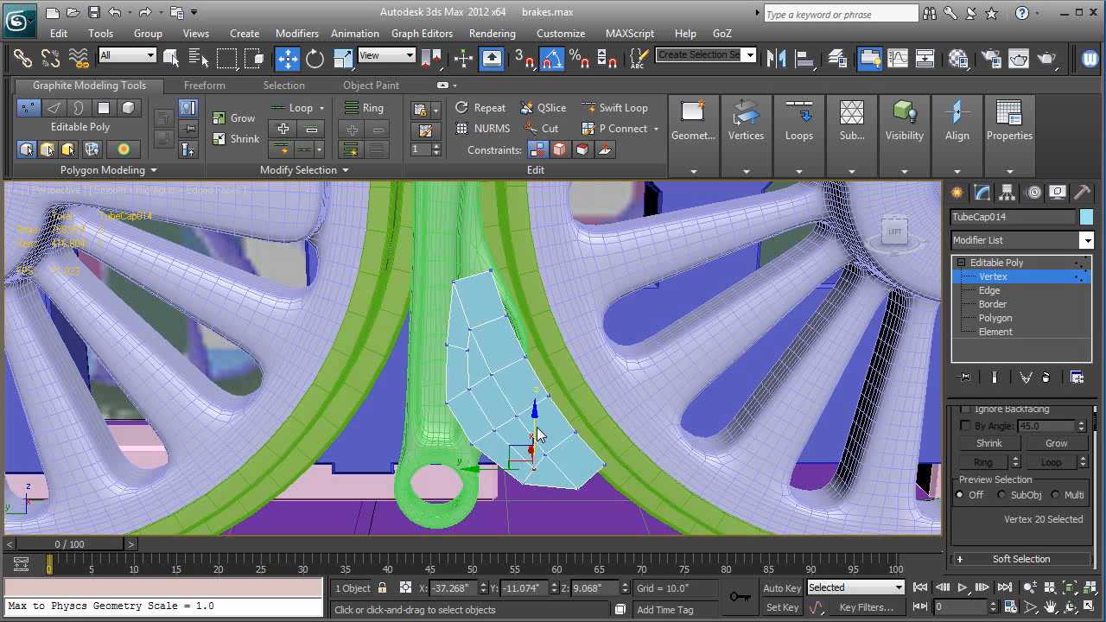
drag(537, 433, 467, 469)
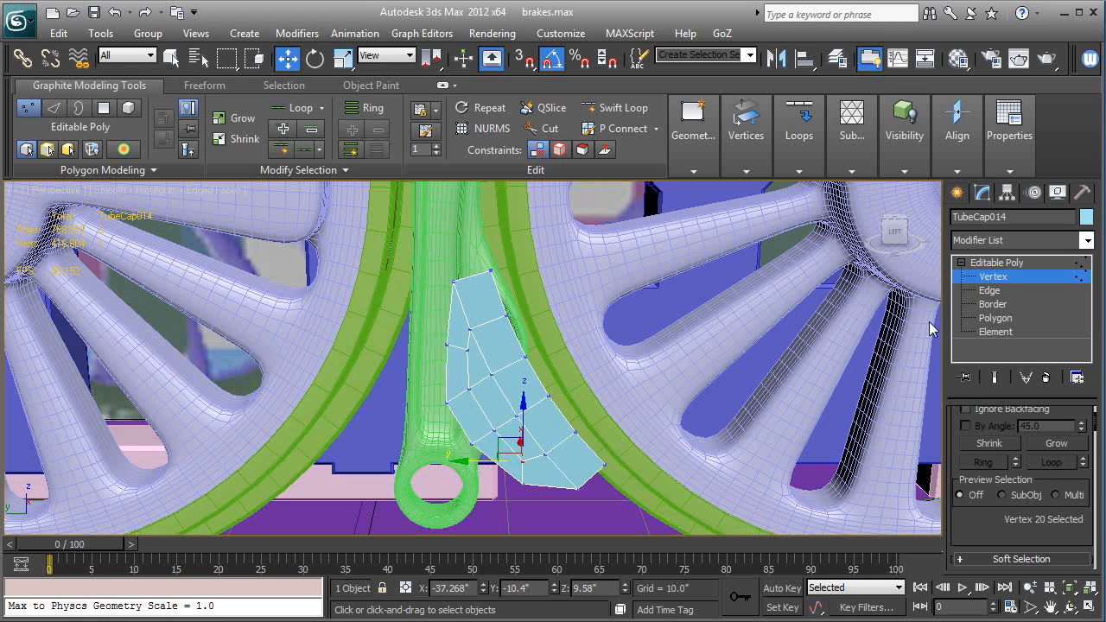
Step: Leave vertex editing and add a TurboSmooth modifier to the brake shoe
click(990, 277)
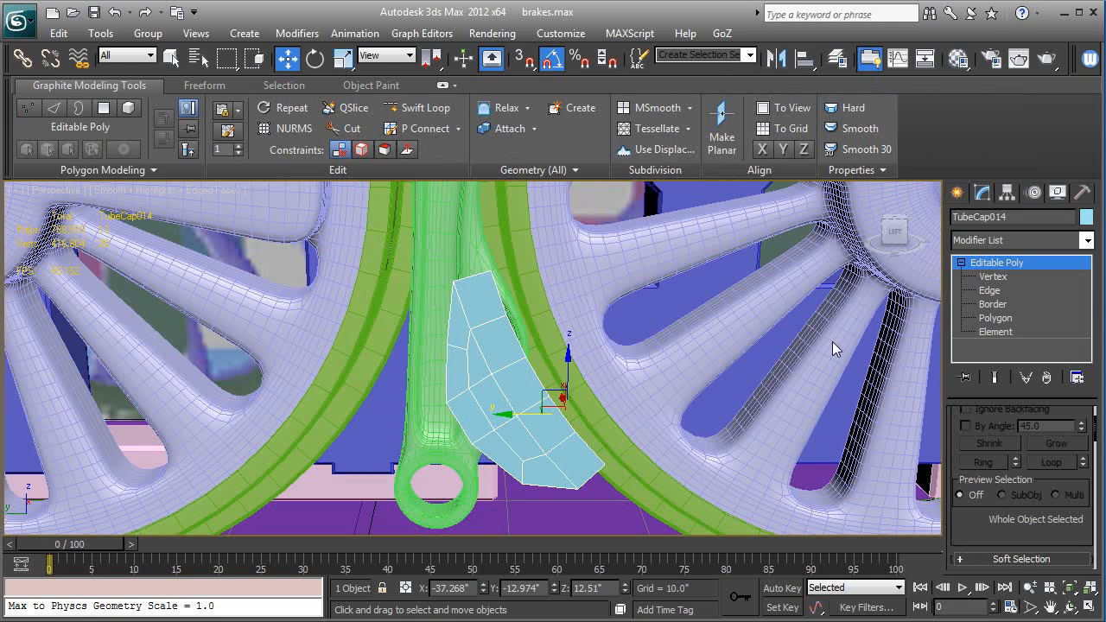
click(993, 241)
scroll(993, 241, down, 10)
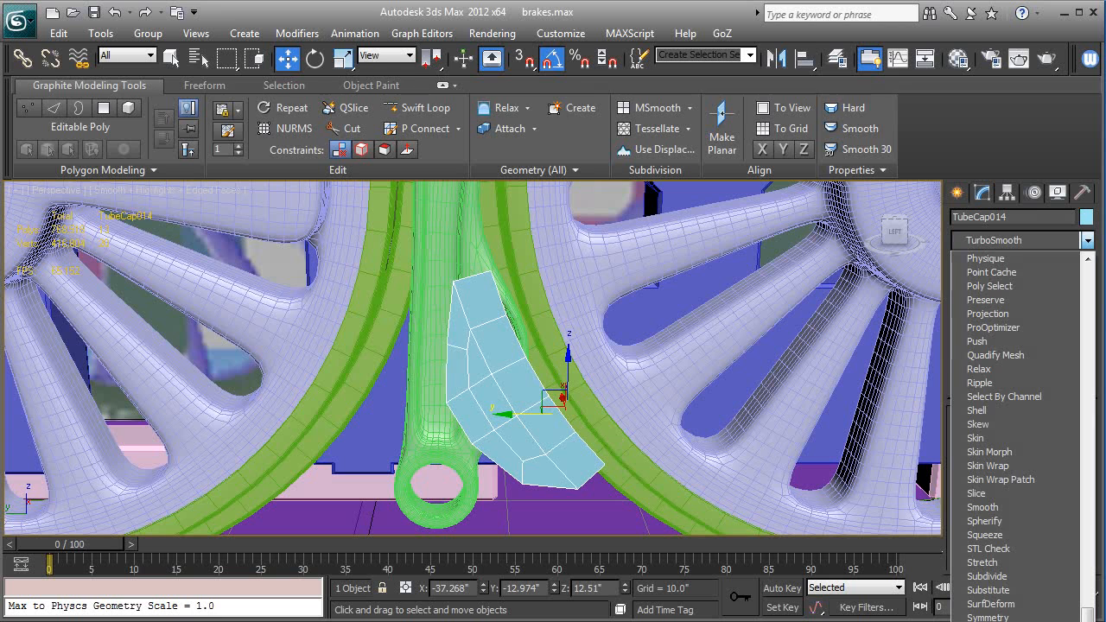
click(989, 621)
Step: Hide edged faces and shift the brake shoe about 0.6" along negative X
key(F4)
alt+middle_drag(592, 464, 580, 413)
drag(508, 391, 519, 396)
alt+middle_drag(588, 408, 476, 437)
Step: Insert a Shell modifier between the shoe's Editable Poly and TurboSmooth, and set its segments to 3
click(976, 276)
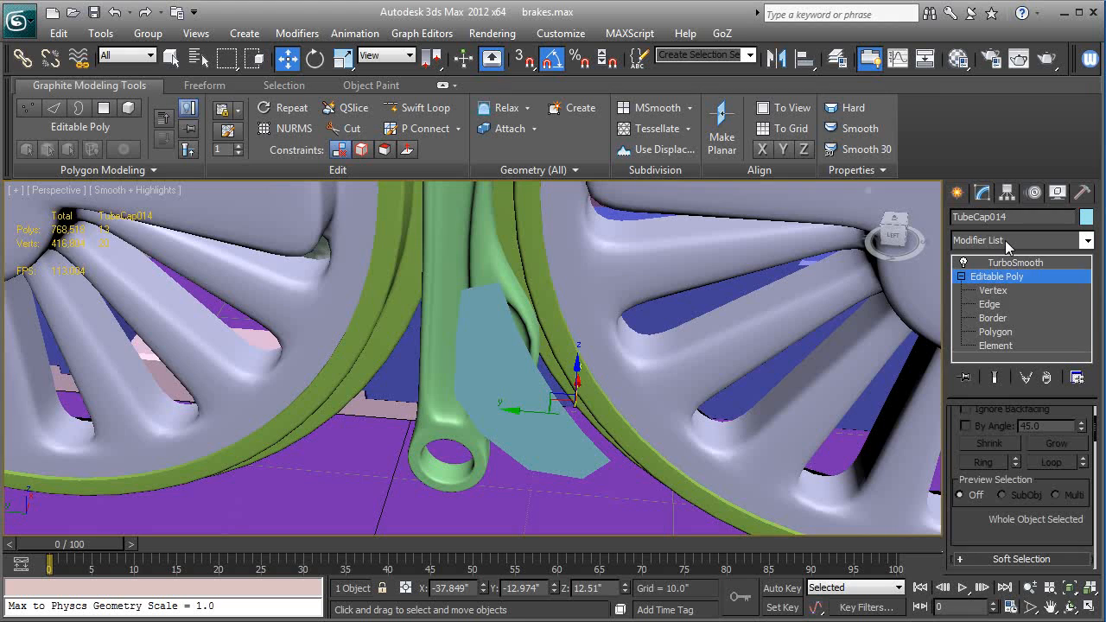
click(1007, 241)
key(s)
key(s)
key(s)
key(s)
key(s)
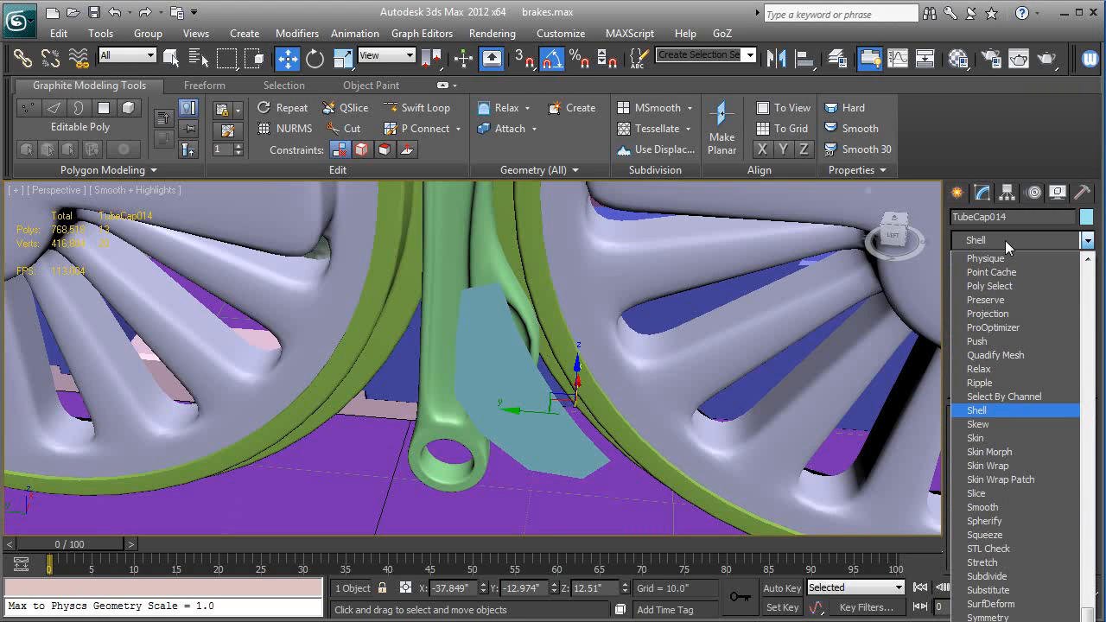
key(Return)
alt+middle_drag(601, 399, 616, 349)
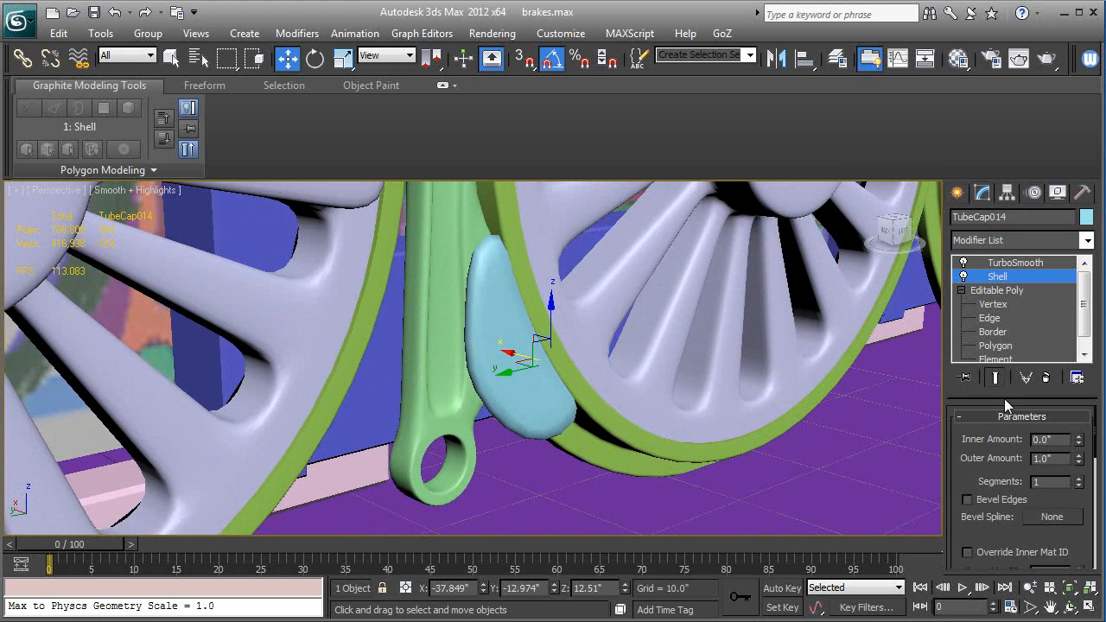
click(1078, 477)
click(1078, 478)
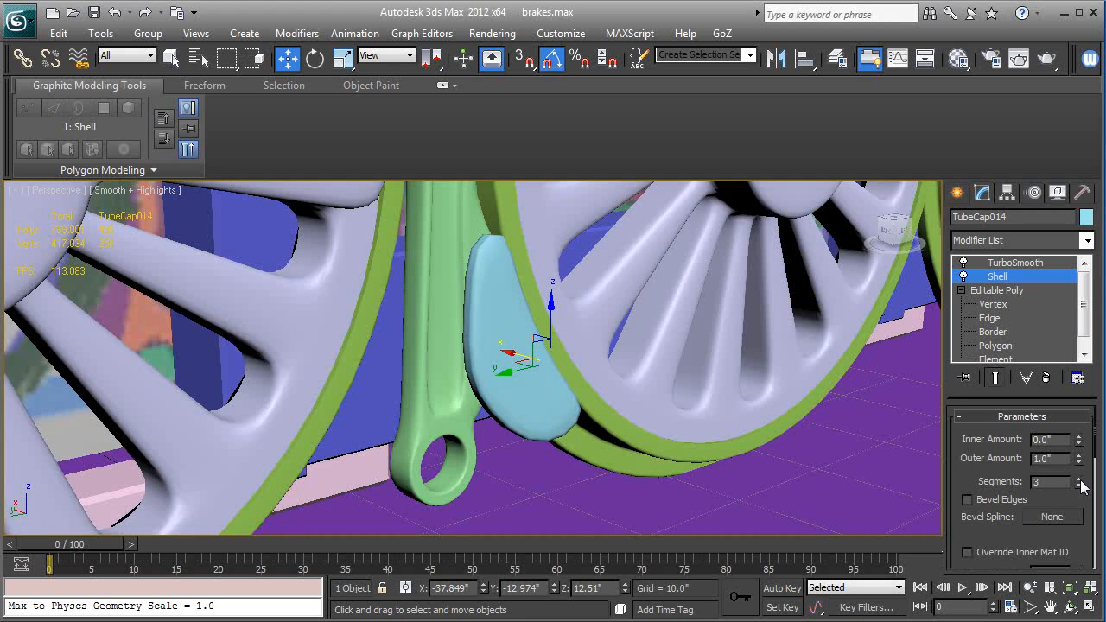
alt+middle_drag(639, 406, 605, 380)
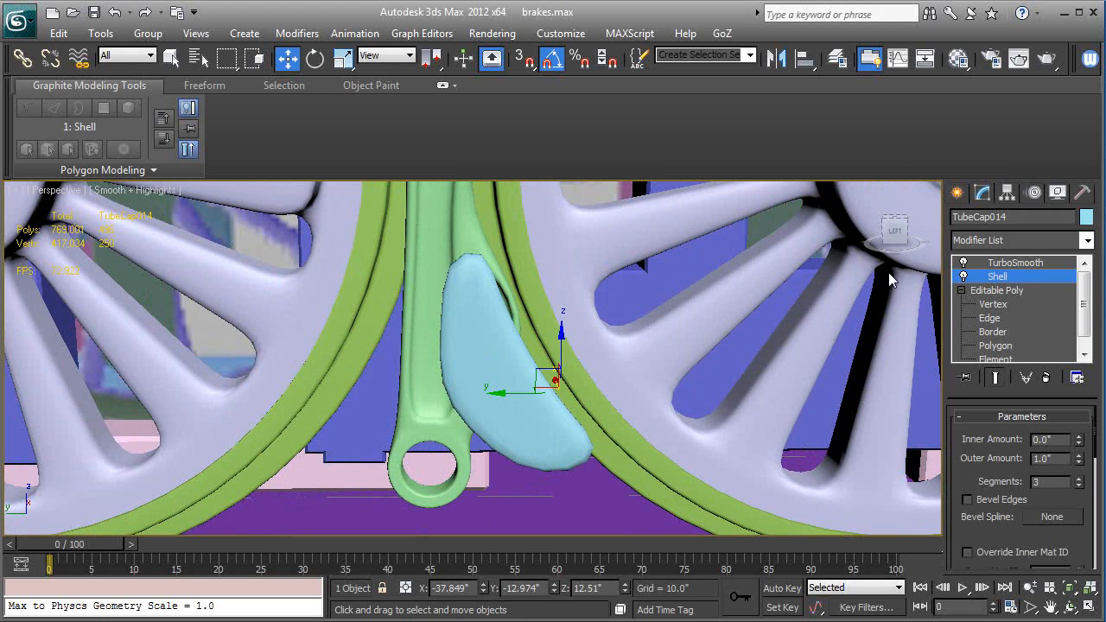
Step: Set the shoe's TurboSmooth iterations to 2 and show edged faces
click(1002, 262)
click(1078, 443)
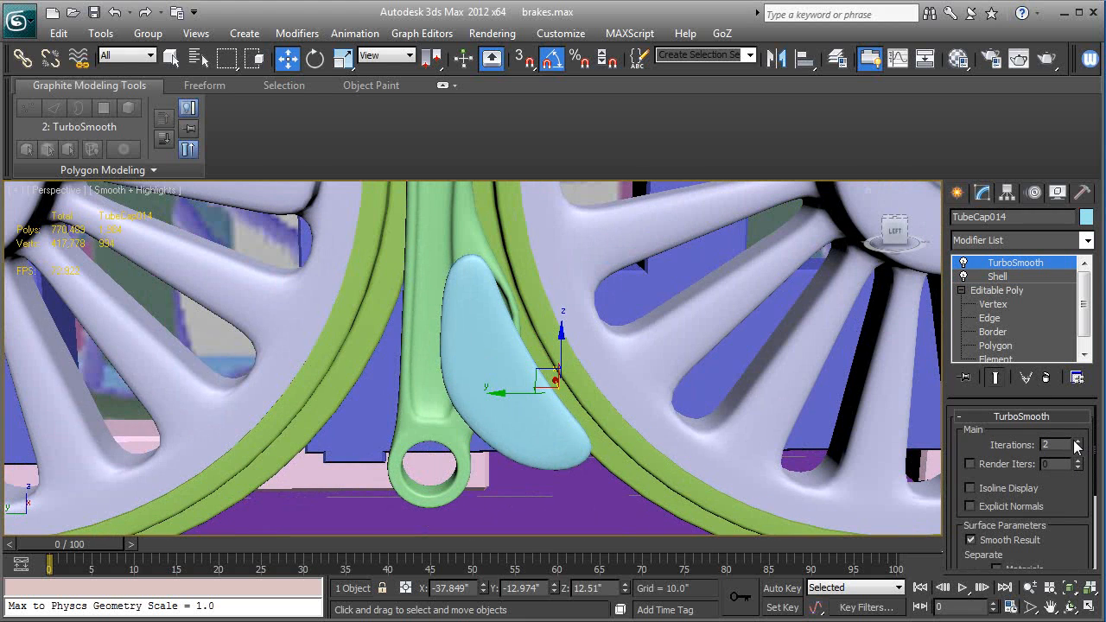
mouse_move(605, 380)
alt+middle_down()
mouse_move(562, 371)
mouse_move(602, 373)
alt+middle_up()
key(F4)
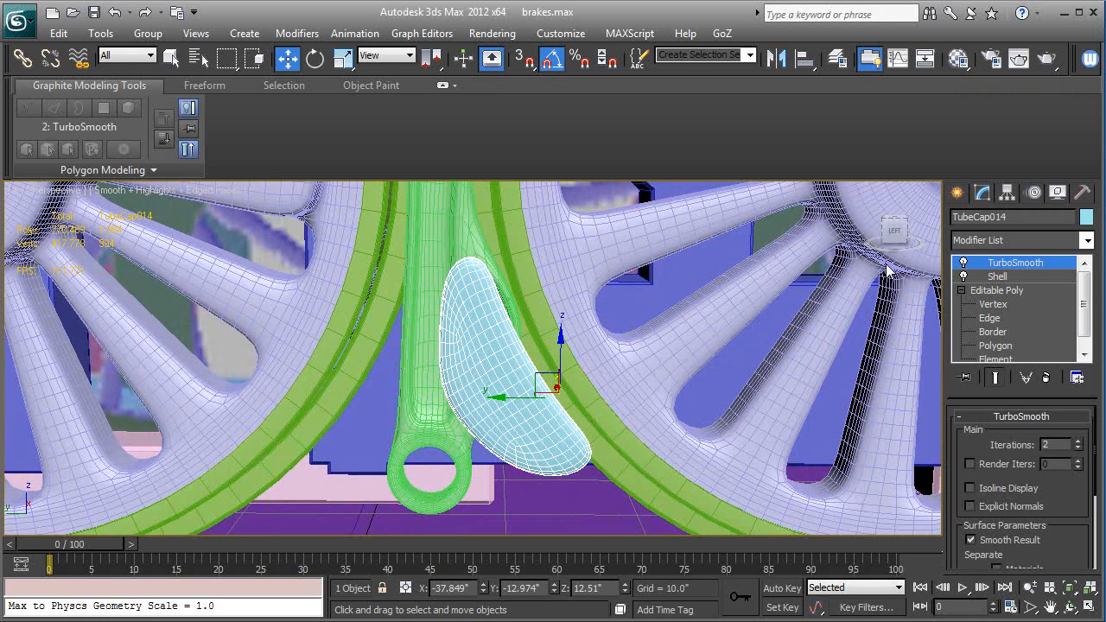
Step: With the end result shown and movement constrained to edges, slide the shoe's upper corner vertex on the brake arm side towards the wheel
click(991, 307)
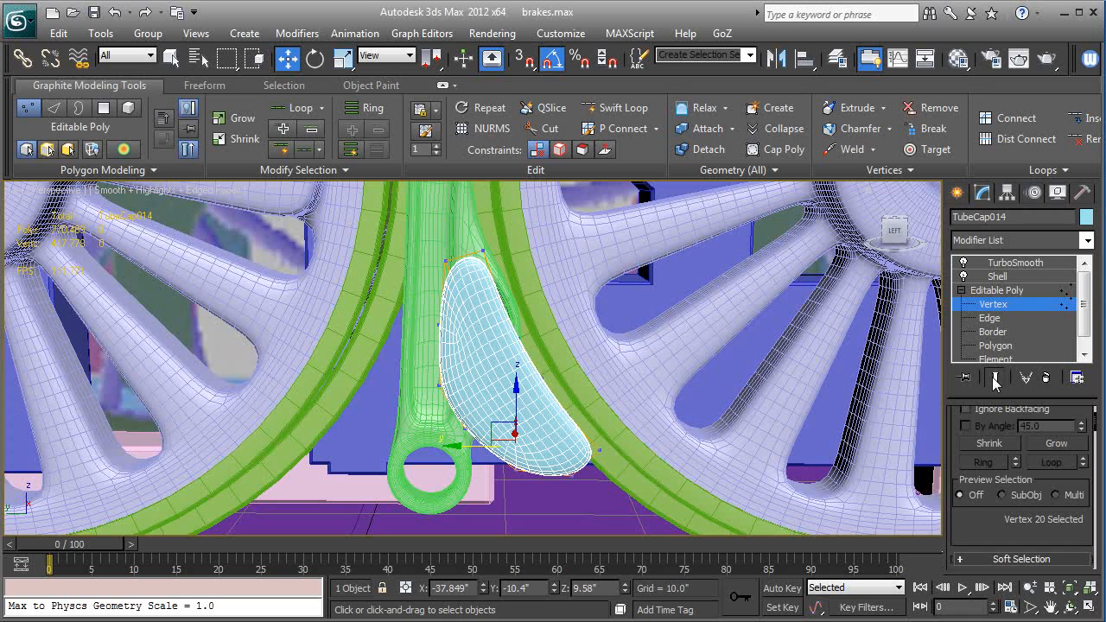
drag(413, 232, 458, 299)
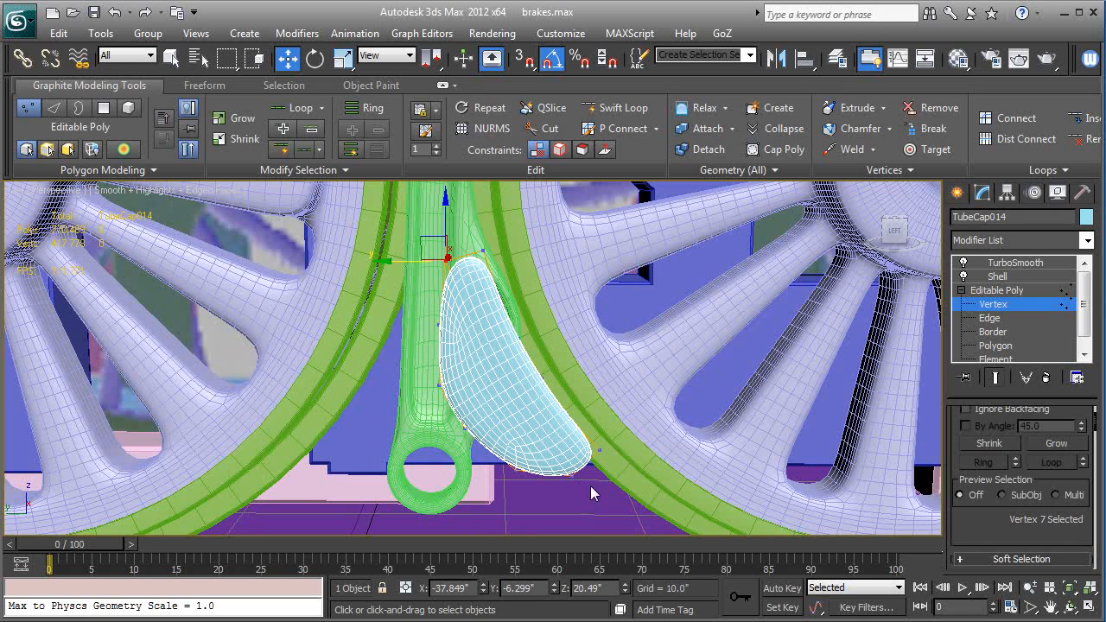
drag(550, 461, 547, 456)
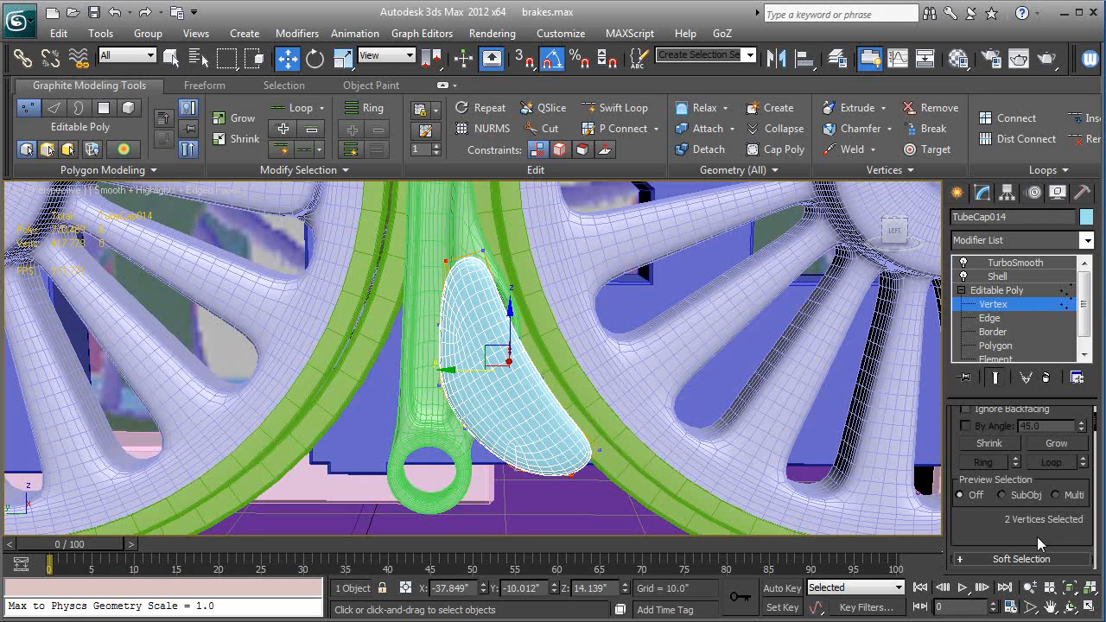
scroll(972, 498, down, 10)
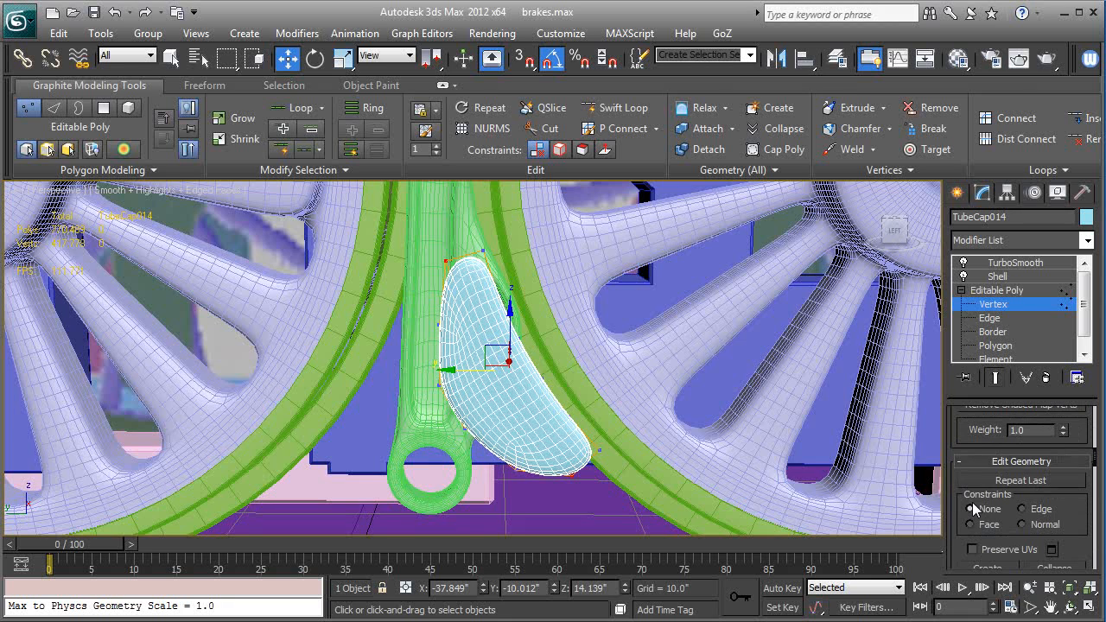
key(shift+x)
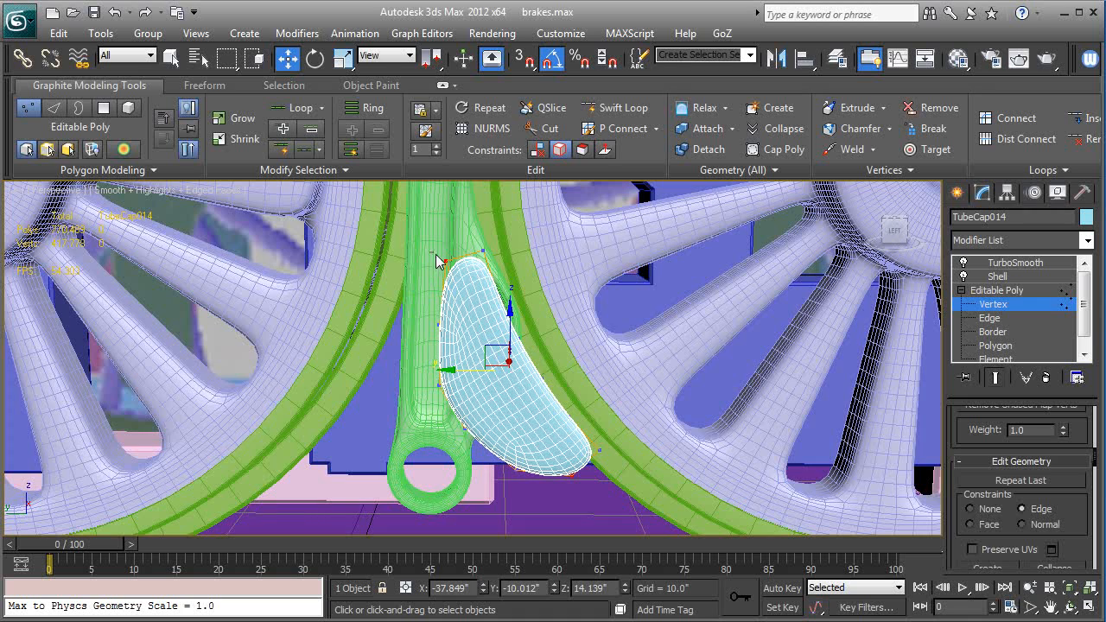
drag(435, 256, 459, 267)
drag(393, 273, 415, 266)
Step: Slide the vertex at the shoe's lower tip about 0.9" along Y towards the wheel, and raise the neighbouring bottom vertex along its edge
drag(540, 467, 577, 508)
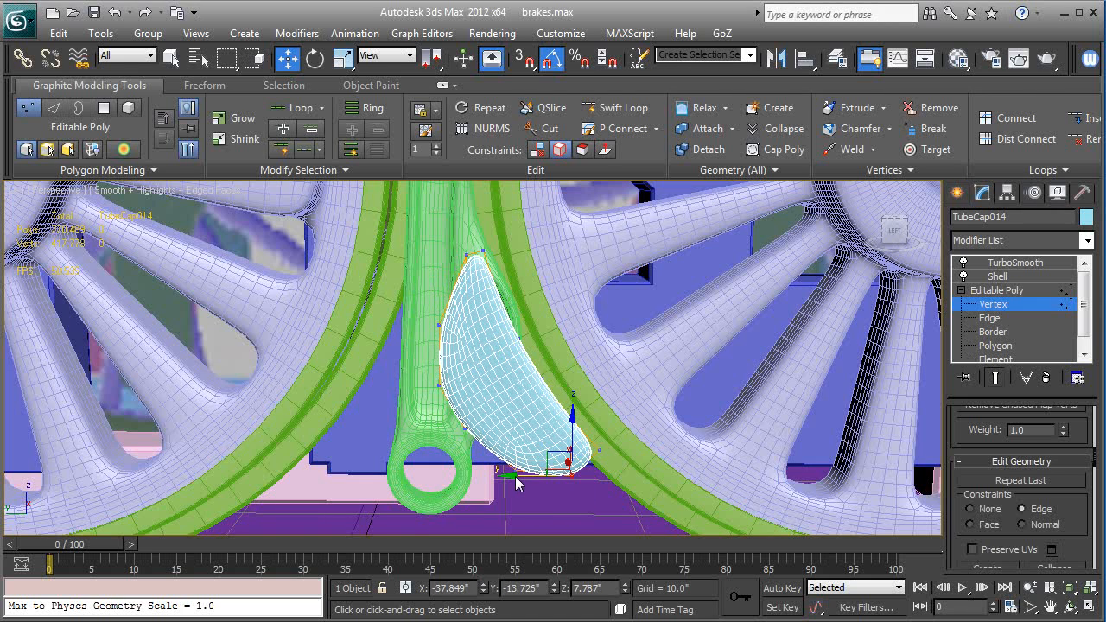
drag(517, 484, 533, 476)
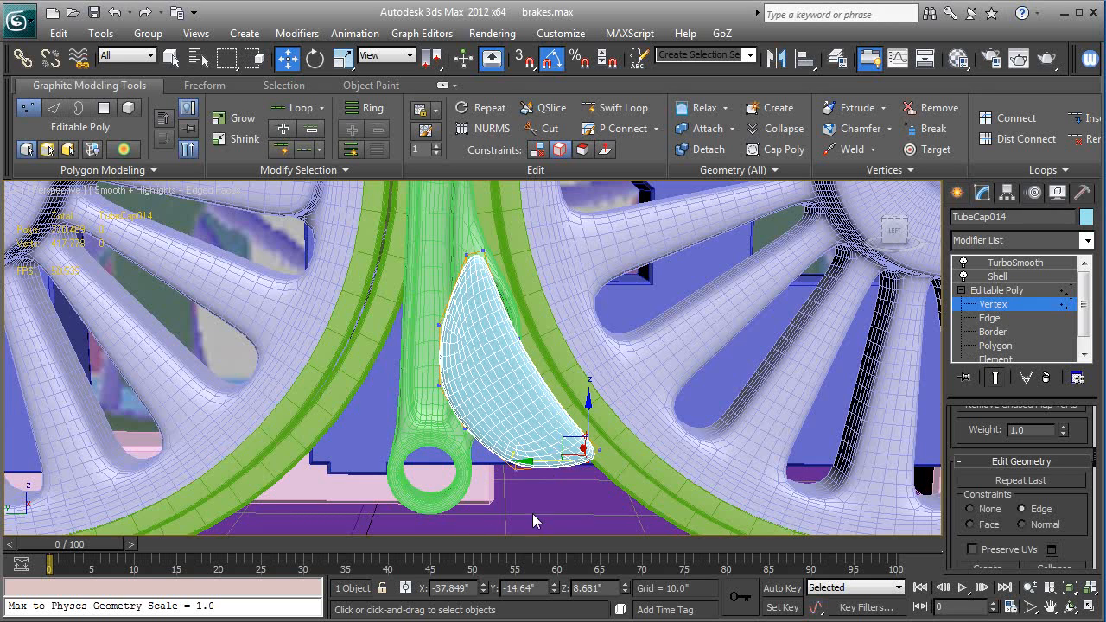
drag(533, 520, 531, 442)
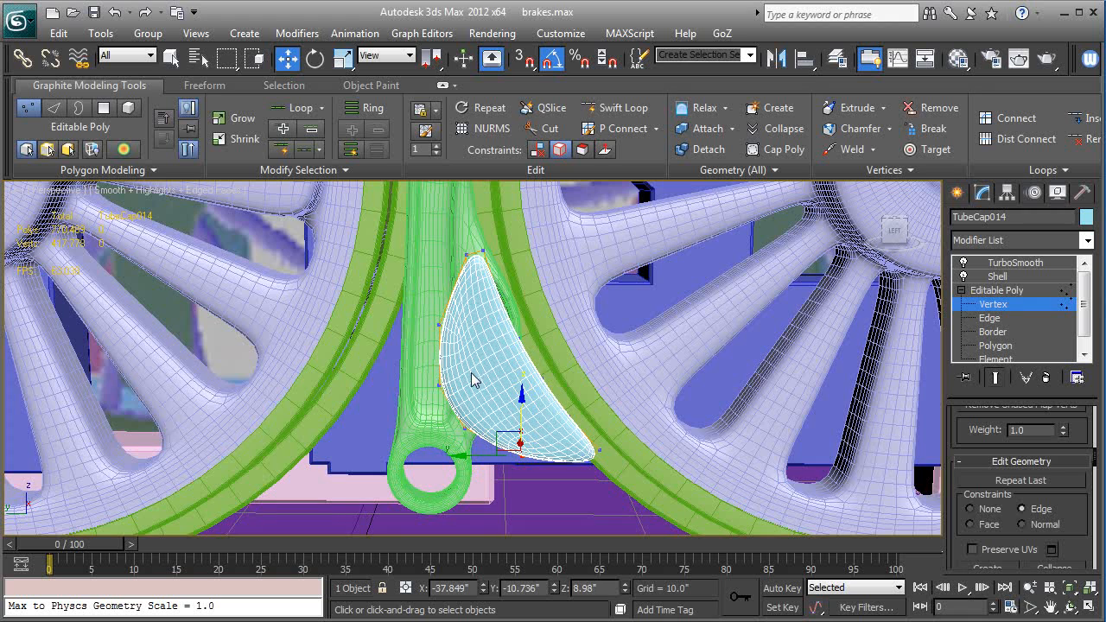
Step: Slide the upper vertex of the shoe's outline facing the brake arm slightly inward, and check the smoothed shape with edged faces hidden
click(455, 315)
drag(409, 334, 414, 329)
alt+middle_drag(488, 364, 458, 375)
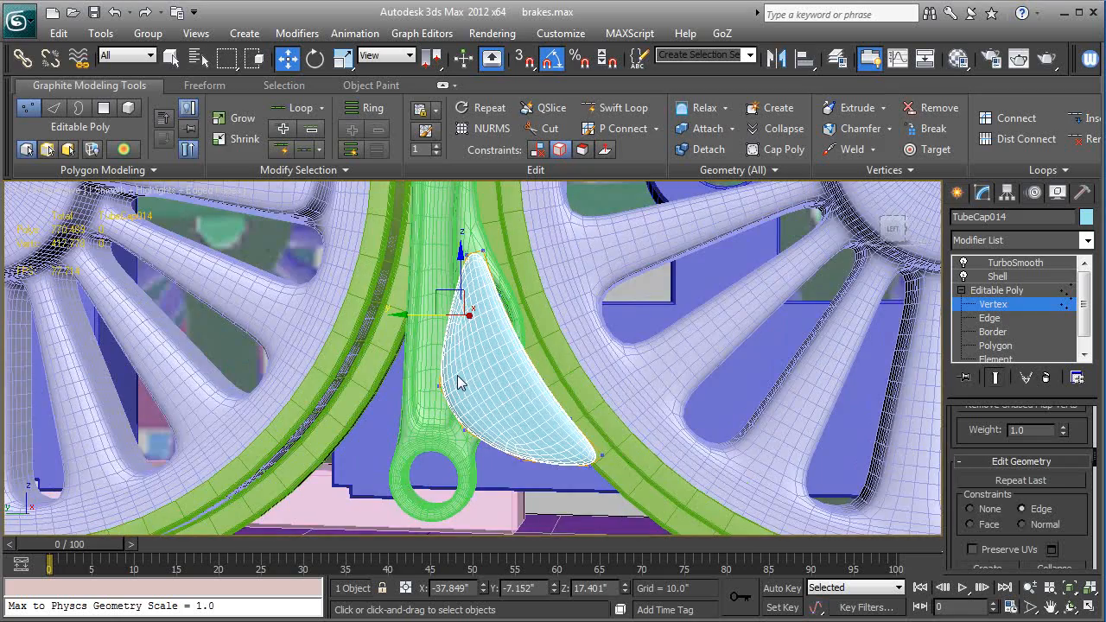
scroll(541, 413, up, 3)
scroll(553, 410, up, 1)
alt+middle_drag(538, 400, 527, 355)
key(F4)
scroll(570, 409, down, 2)
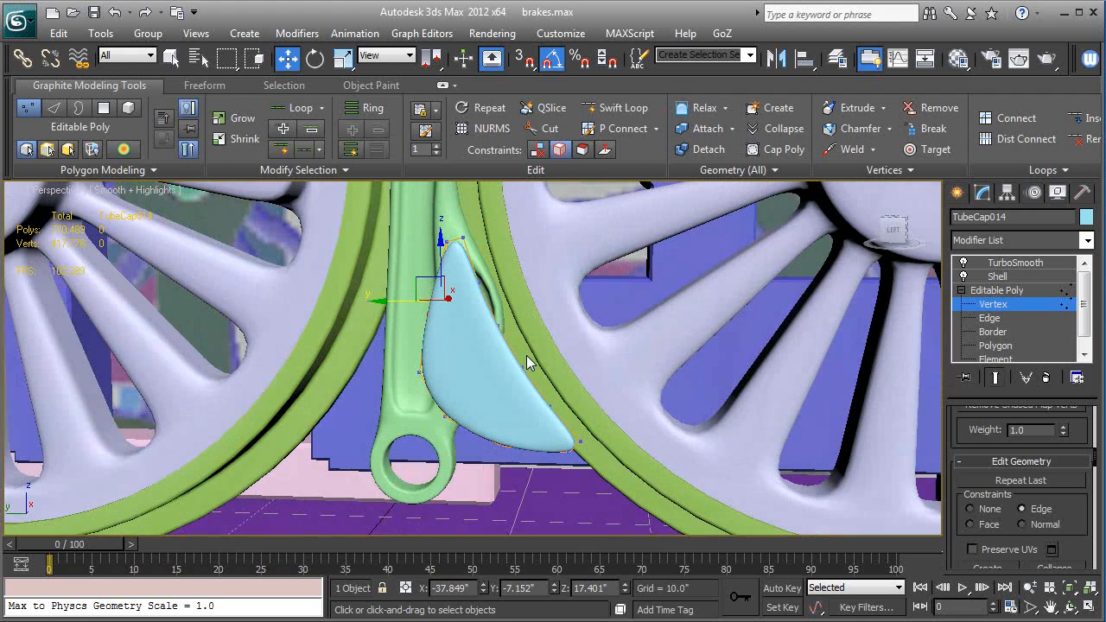
Step: Lower the middle vertex on the shoe's brake arm side and raise the one below it, then return to the TurboSmooth level
click(416, 370)
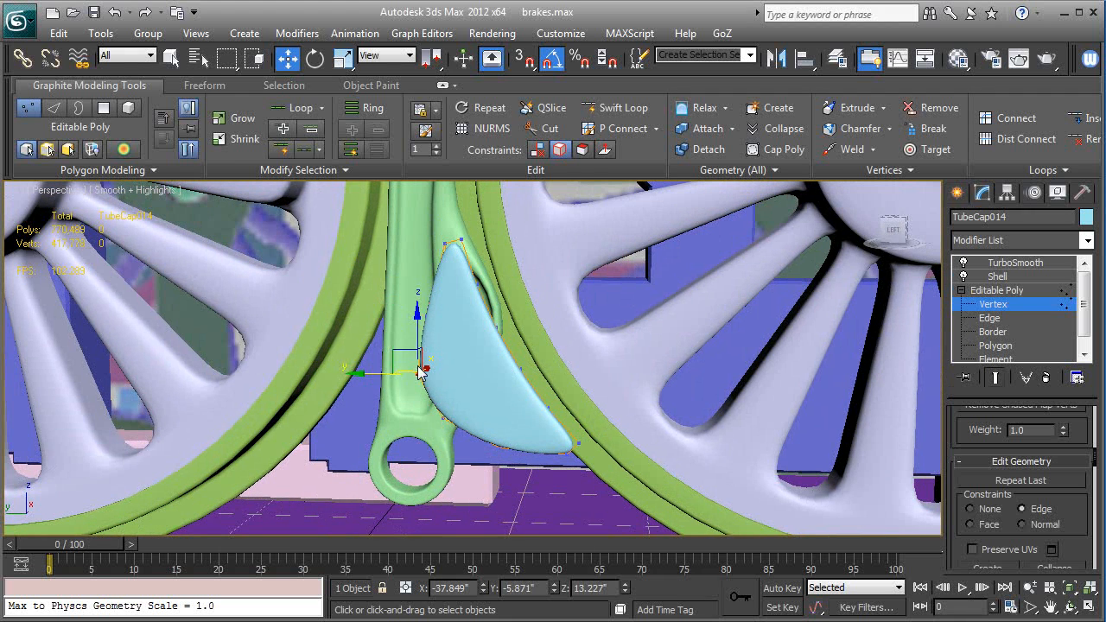
drag(418, 339, 418, 342)
drag(429, 402, 456, 422)
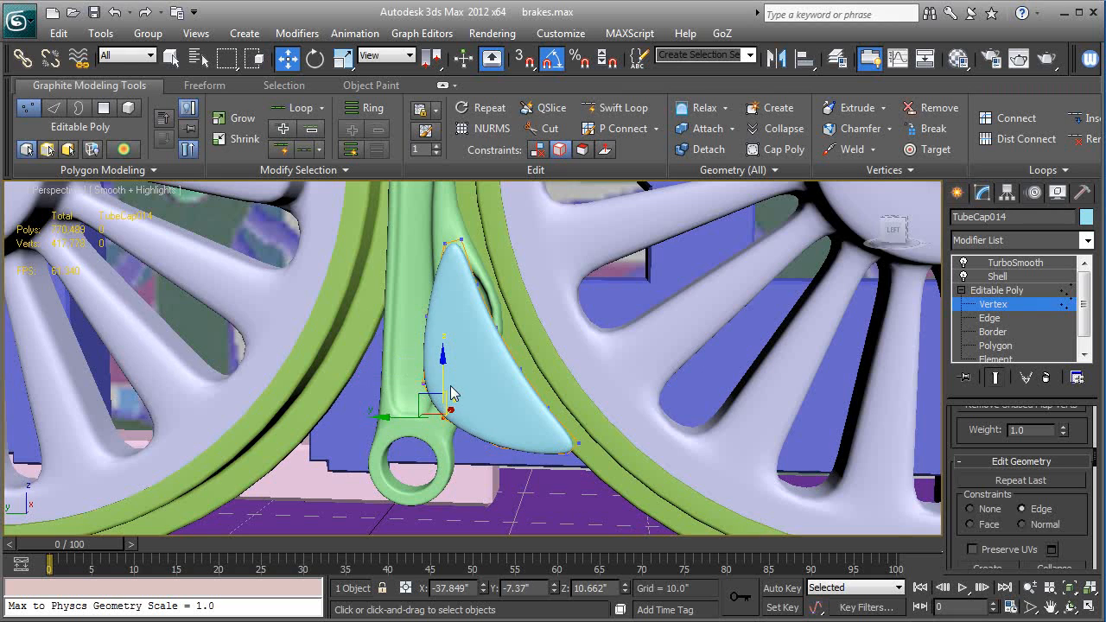
drag(443, 375, 442, 362)
click(1017, 289)
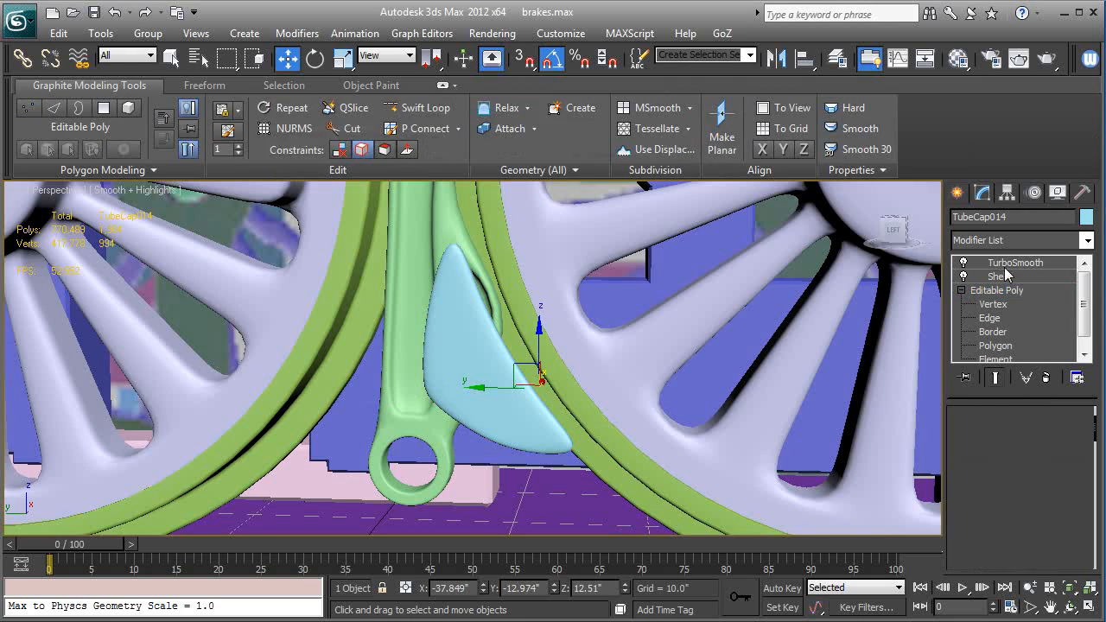
click(1015, 263)
Step: Make one copy of the smoothed brake shoe, offset about 3.9" along X towards the inner side of the wheel
alt+middle_drag(632, 377, 789, 496)
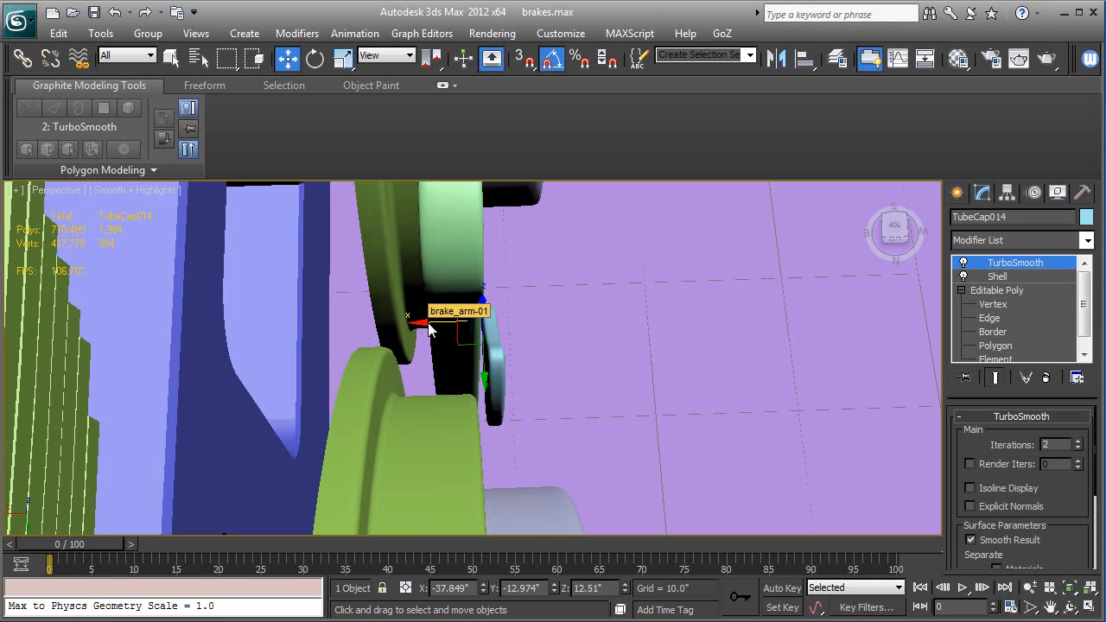
shift+drag(429, 327, 363, 325)
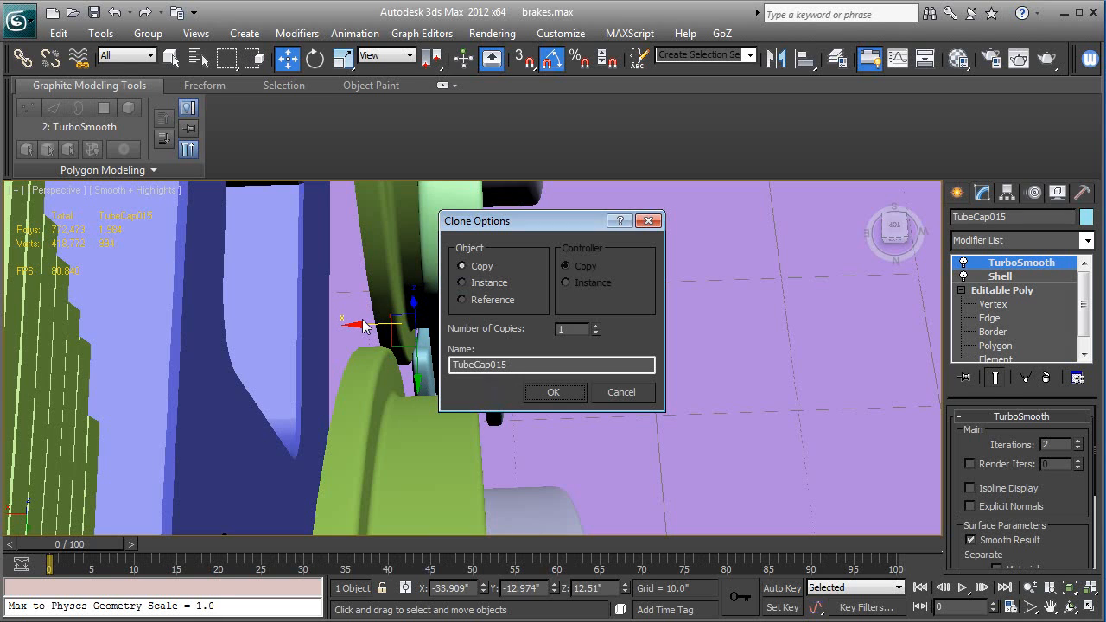
click(553, 392)
Step: Show edged faces and isolate both shoes together with the rim of the wheel next to them
key(shift+z)
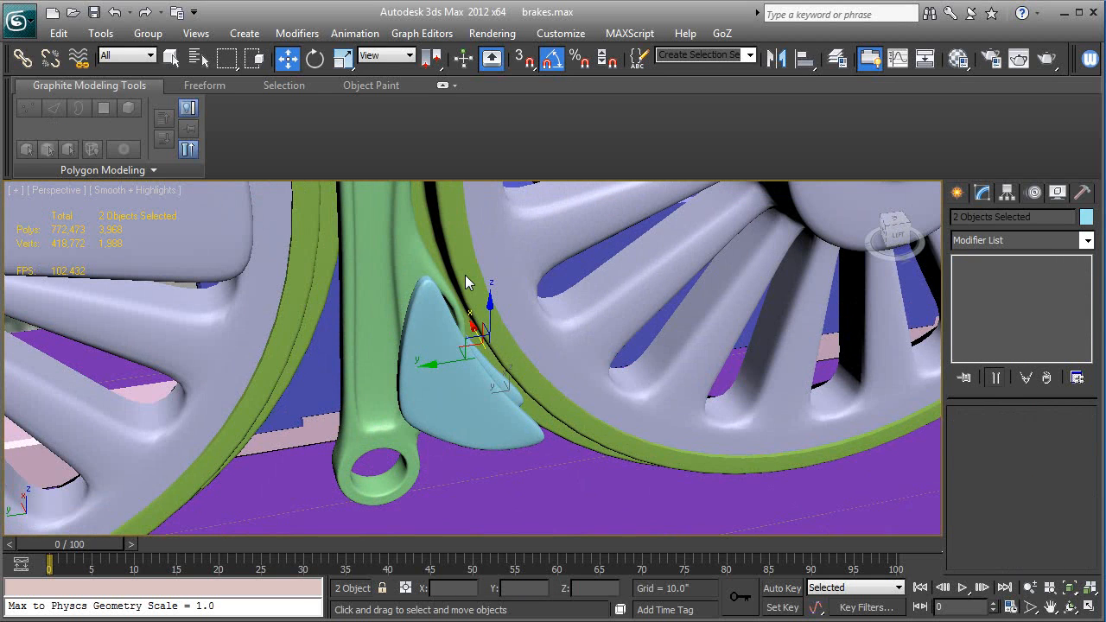
key(F4)
ctrl+click(465, 275)
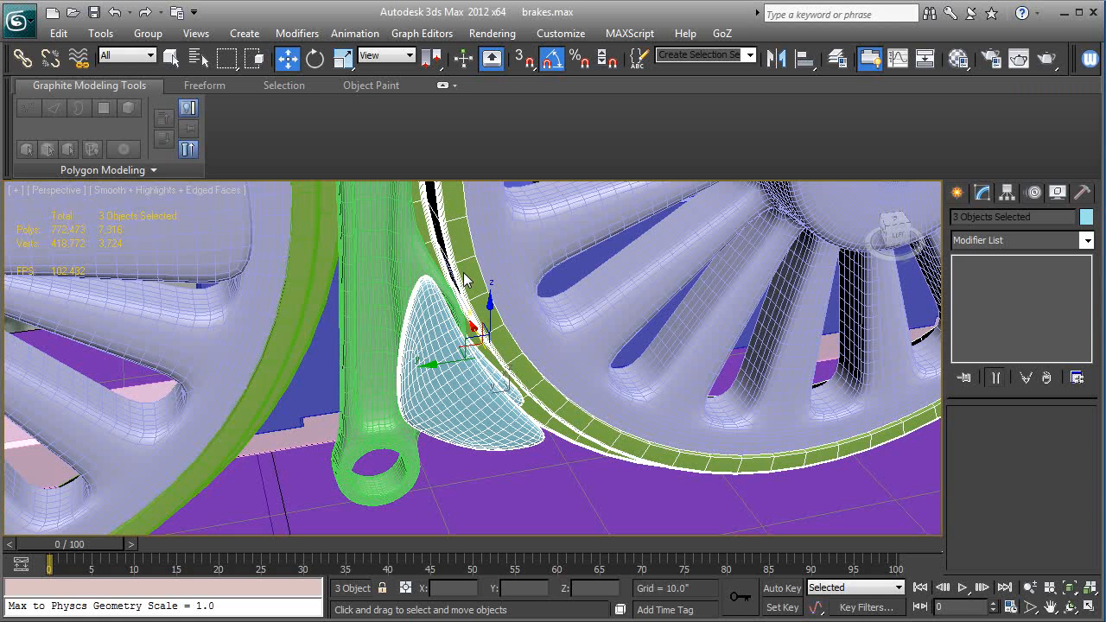
key(alt+q)
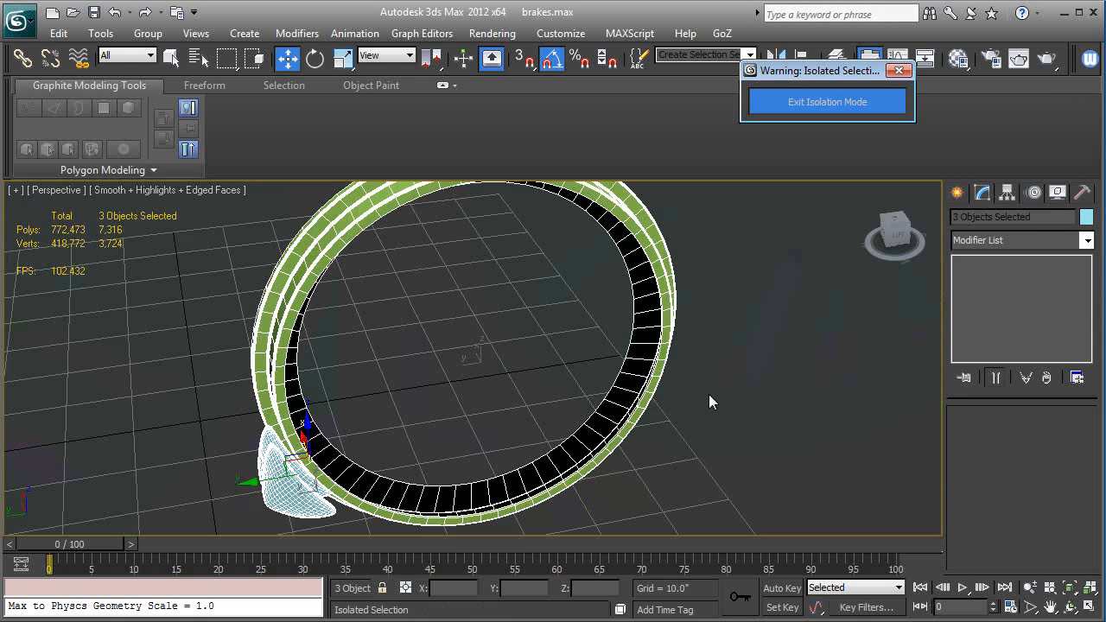
Step: In the left view, rotate only the two shoes slightly so they follow the wheel rim, and turn angle snap off
key(l)
scroll(529, 404, up, 6)
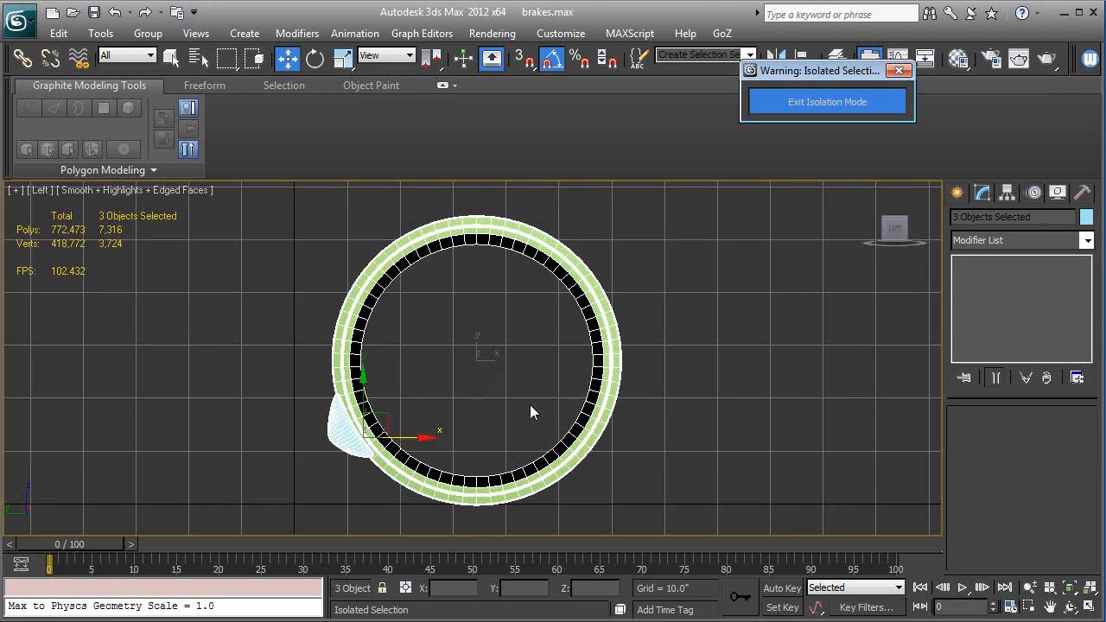
middle_drag(620, 393, 576, 344)
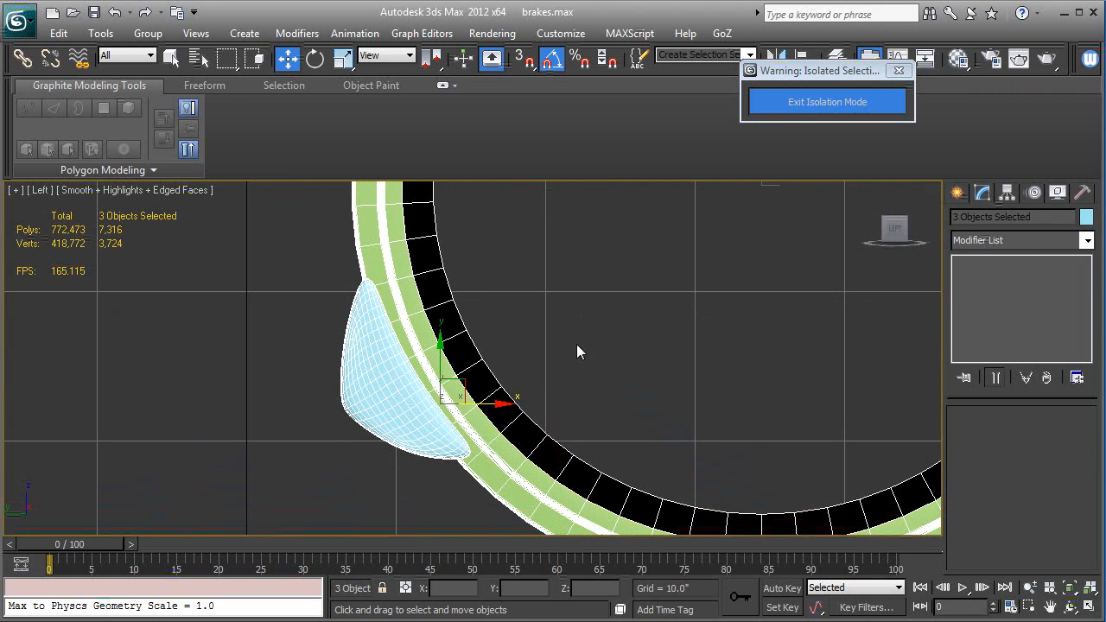
alt+click(516, 467)
key(e)
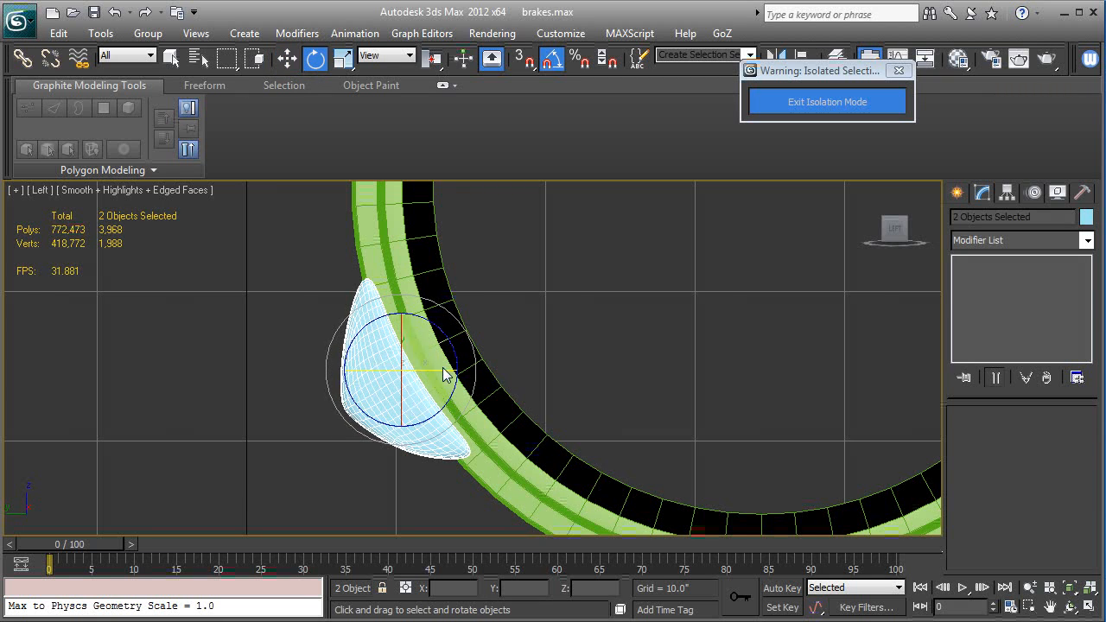
drag(435, 315, 424, 302)
click(546, 64)
middle_drag(630, 316, 591, 333)
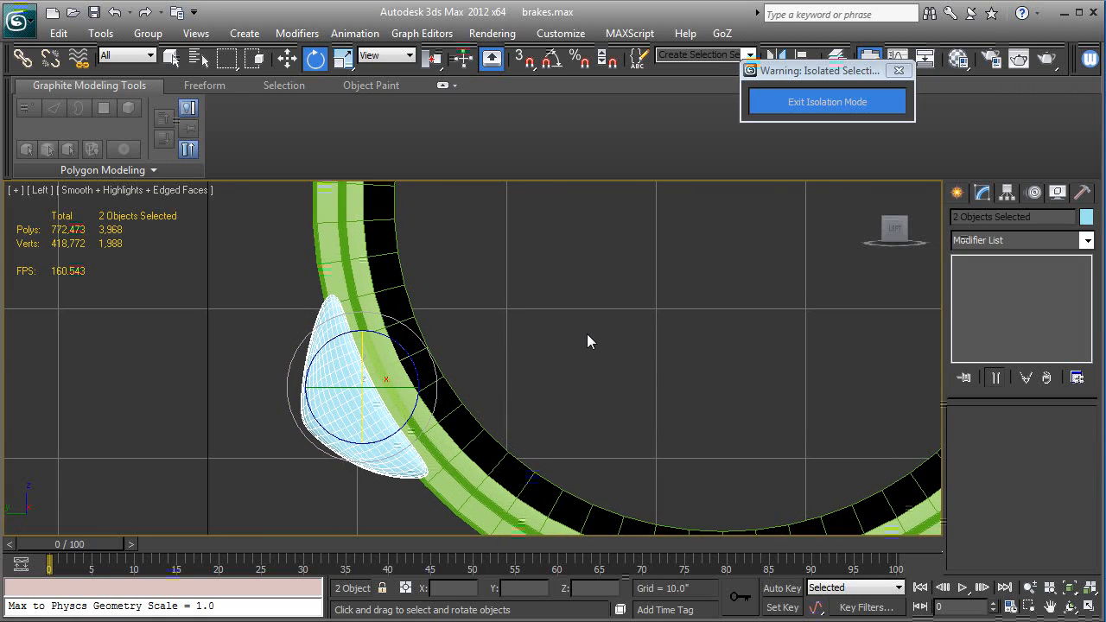
Step: In the back view, create a standard plane about 12.54" long and 4.97" wide that spans both shoes
key(k)
key(z)
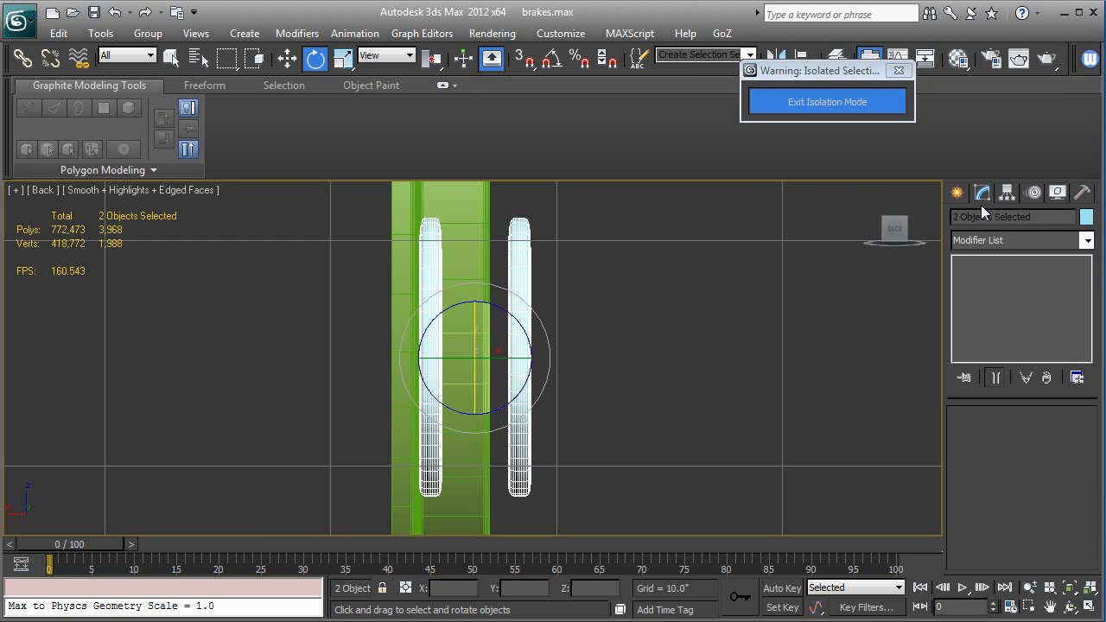
click(958, 194)
click(961, 244)
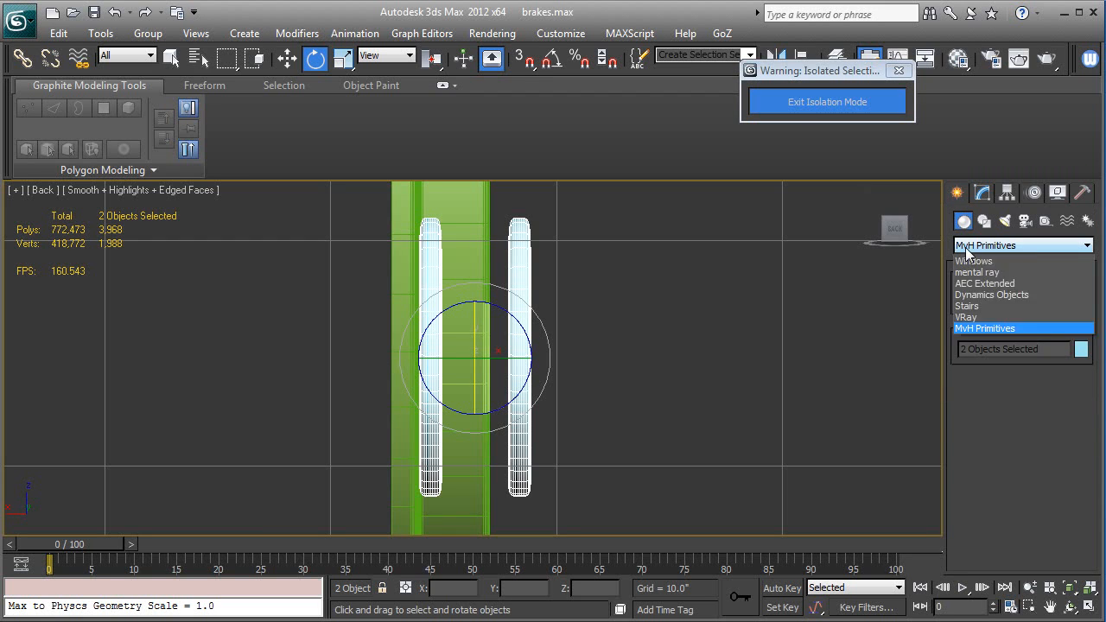
click(994, 257)
click(1061, 378)
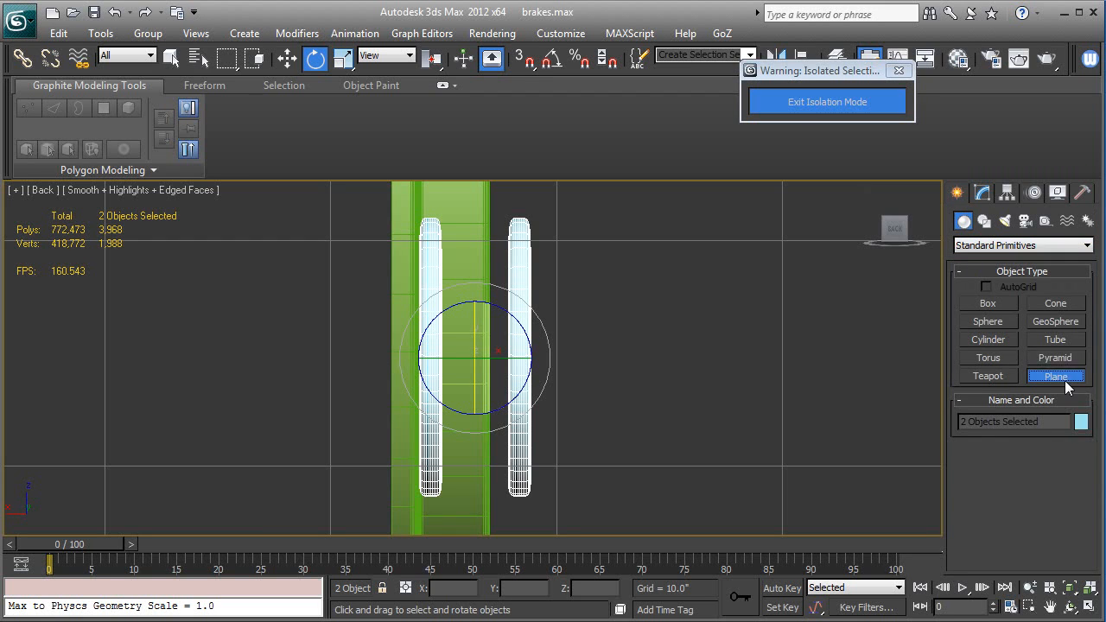
drag(420, 226, 532, 501)
Step: Set the plane to 8 length segments and 3 width segments
scroll(976, 502, down, 3)
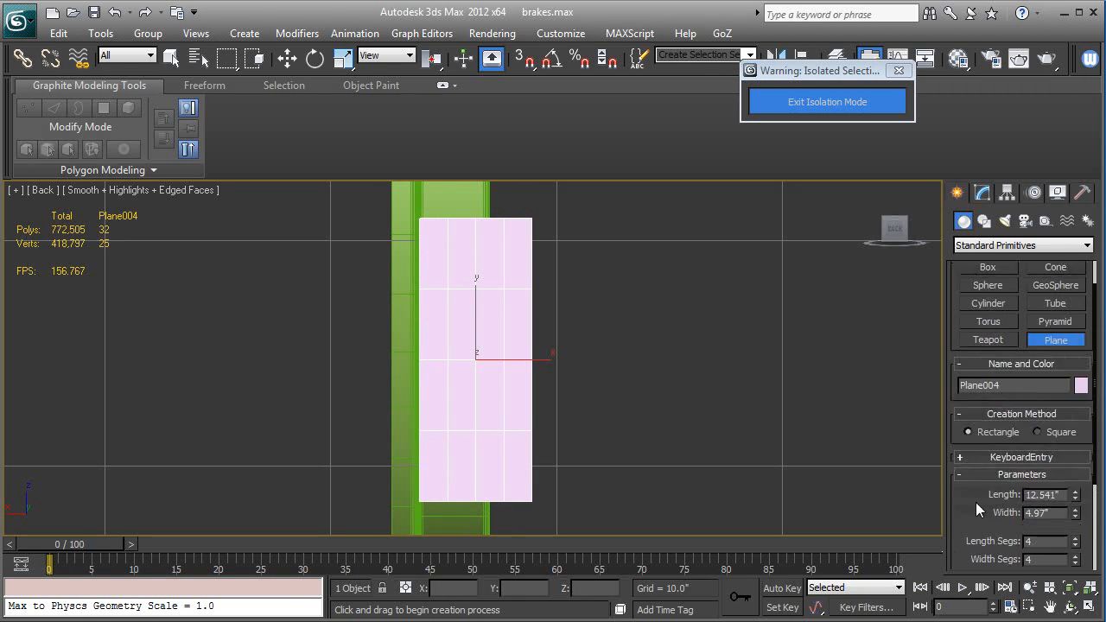
click(1076, 480)
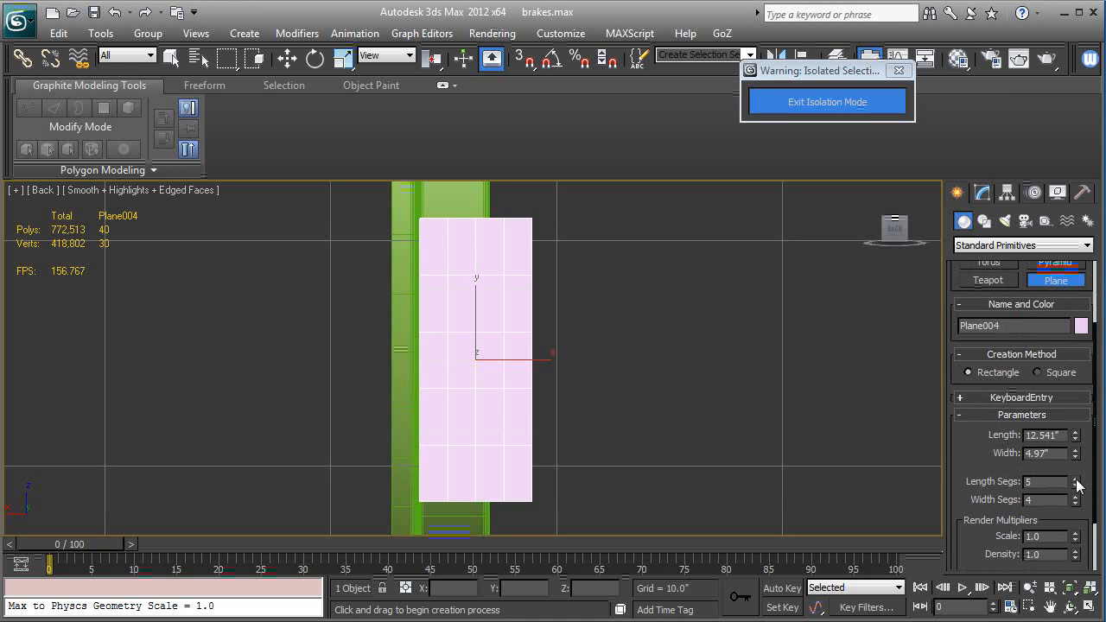
click(1076, 479)
click(1076, 479)
click(1076, 480)
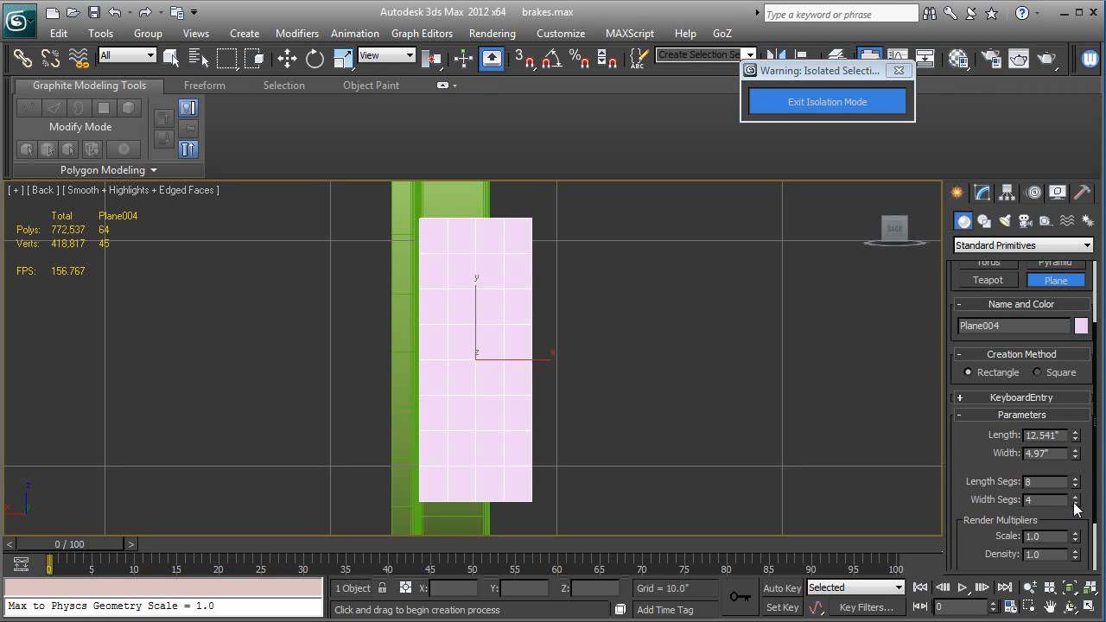
click(1075, 504)
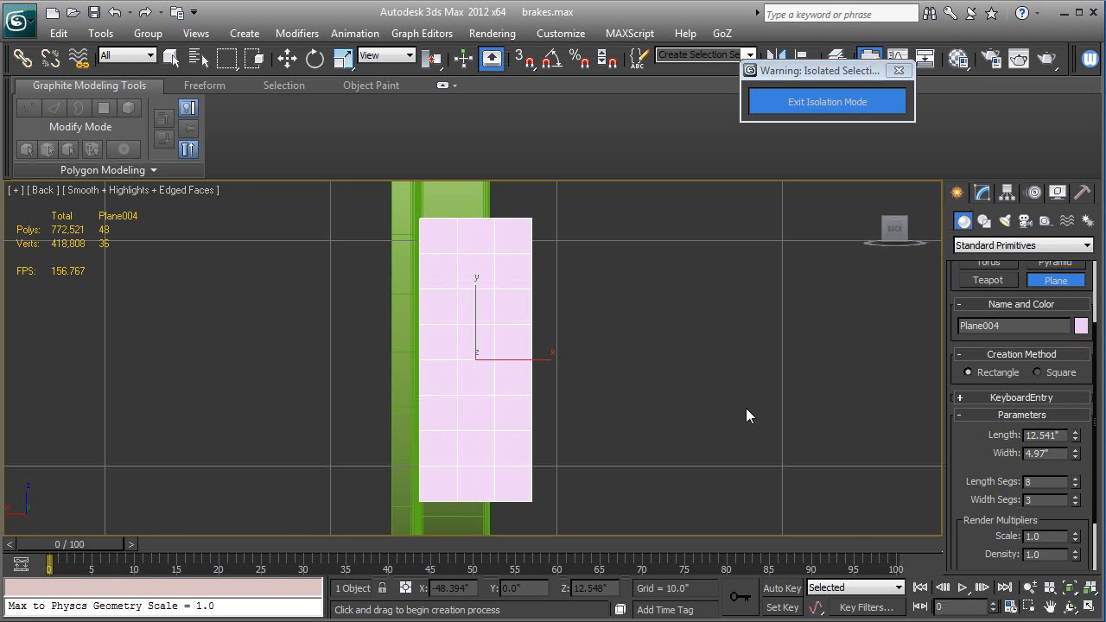
Step: In the perspective view, move the plane along Y to the wheel side of the shoes, at about Y -14.65"
key(p)
alt+middle_drag(745, 408, 503, 407)
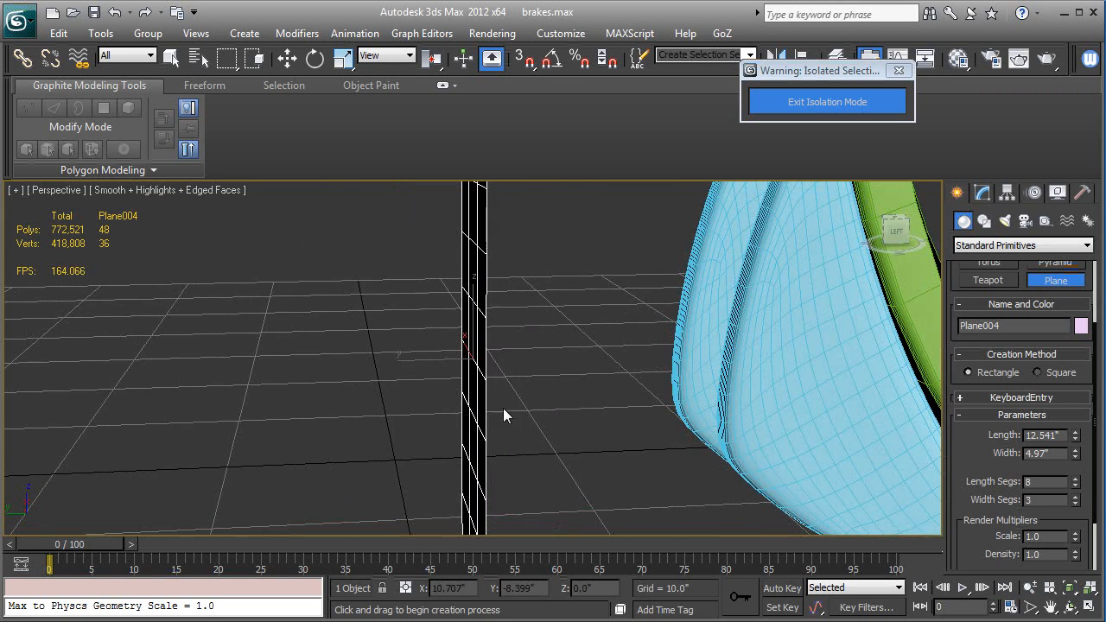
click(286, 59)
alt+middle_drag(311, 242, 332, 329)
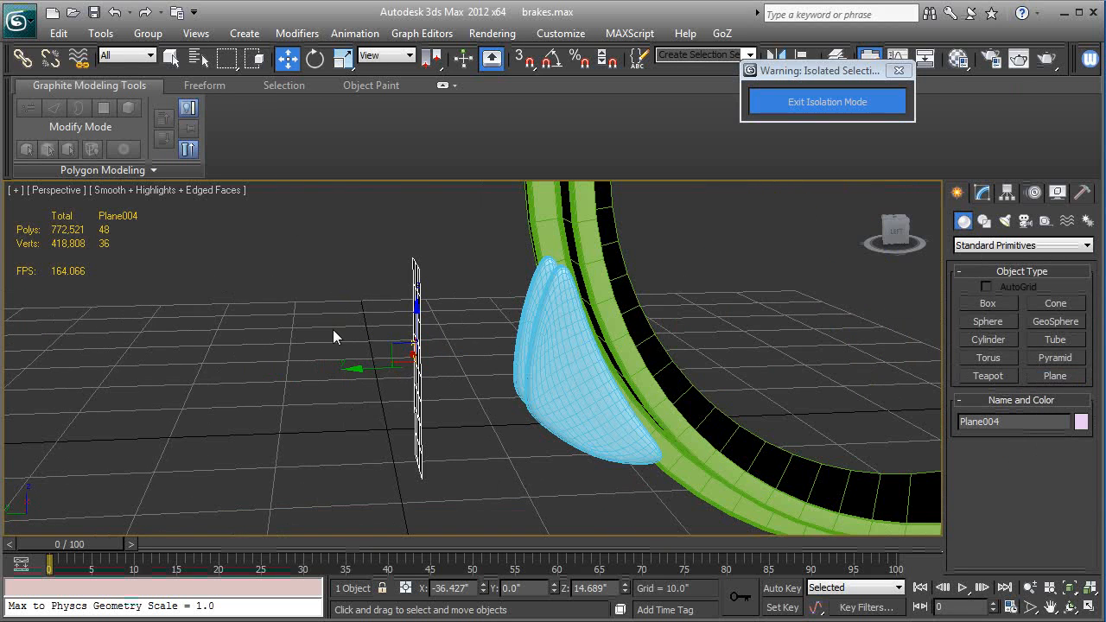
drag(351, 369, 589, 346)
alt+middle_drag(588, 347, 541, 337)
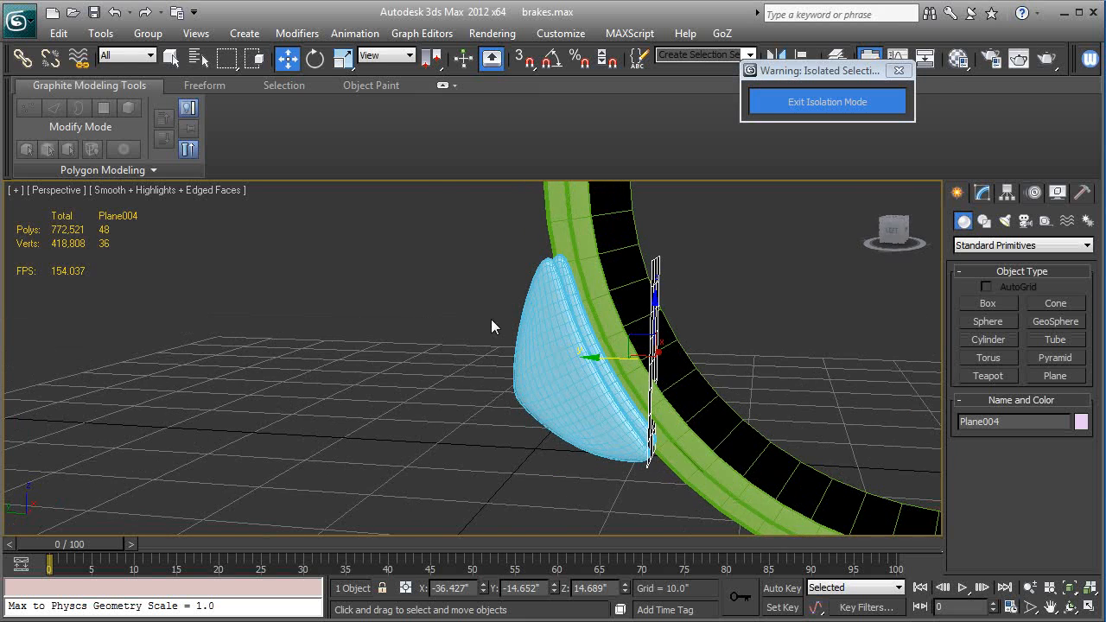
Step: In the left wireframe view, tilt the plane about 29° and move it against the rim, to about Y -12.9" and Z 15.47"
key(l)
scroll(475, 302, up, 10)
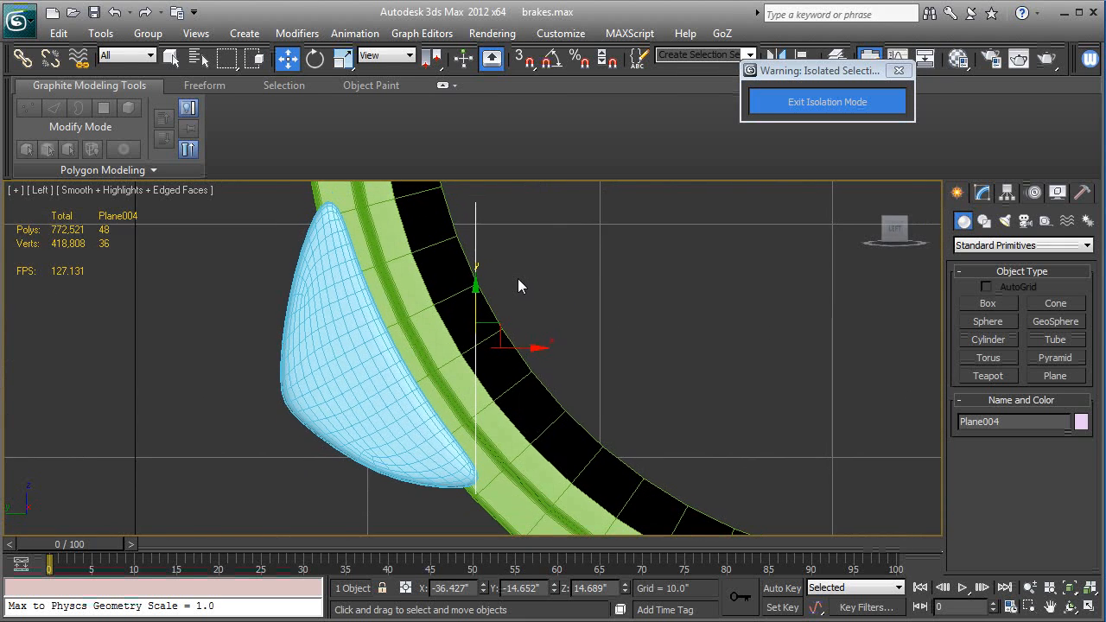
key(F3)
middle_drag(521, 353, 529, 335)
click(314, 59)
drag(514, 264, 484, 246)
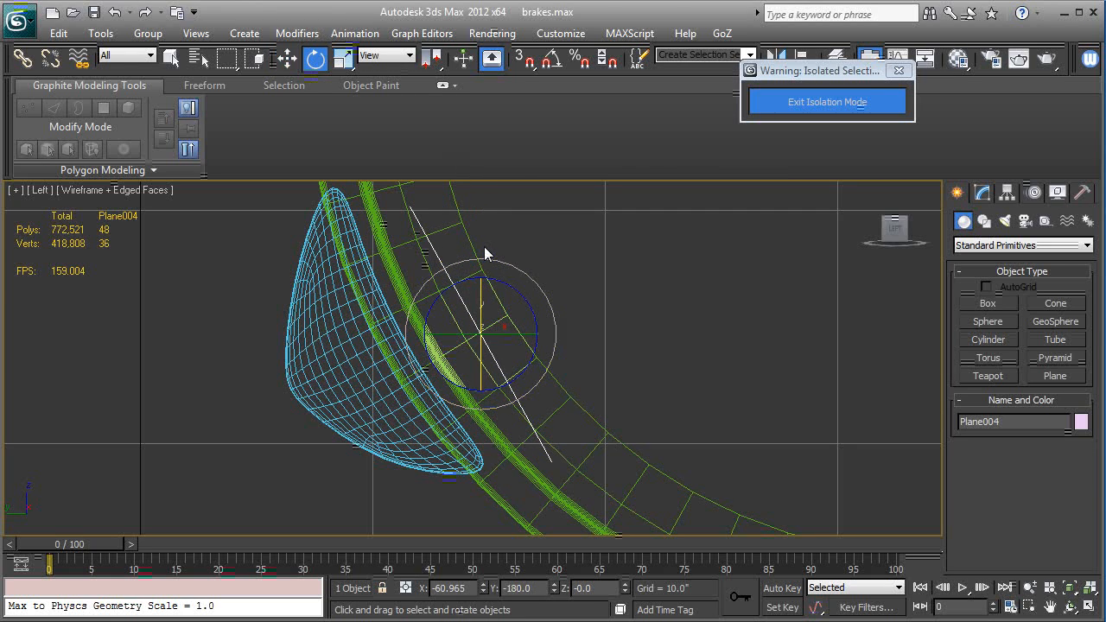
key(w)
drag(539, 340, 497, 323)
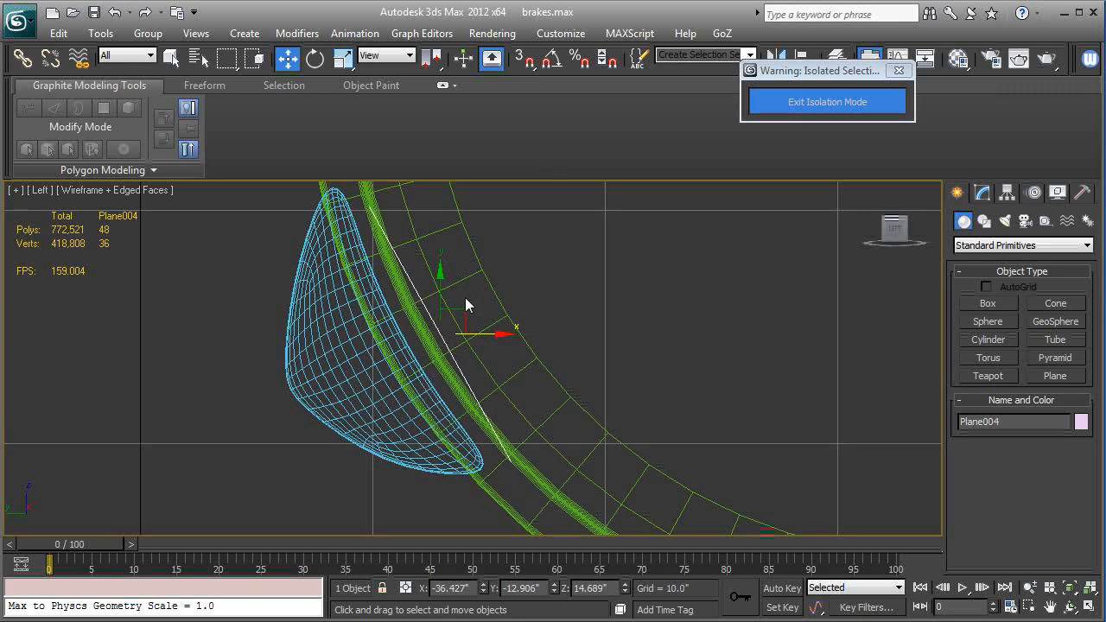
drag(441, 273, 440, 266)
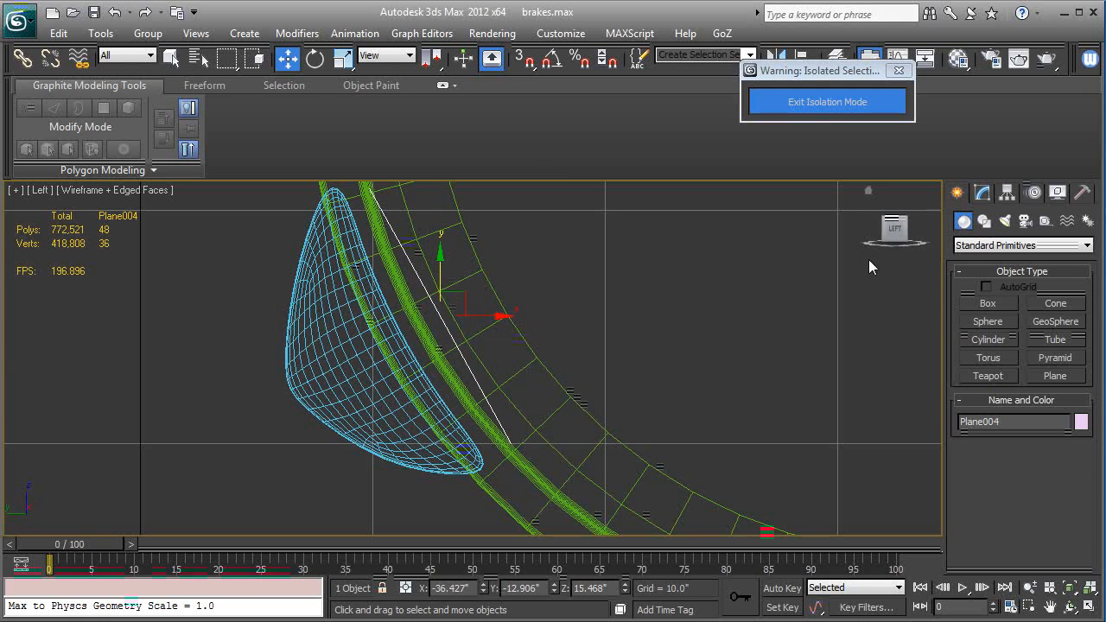
Step: Scale the plane up to about 129% in Y and Z and 104% in X so it reaches past the shoe's ends
key(r)
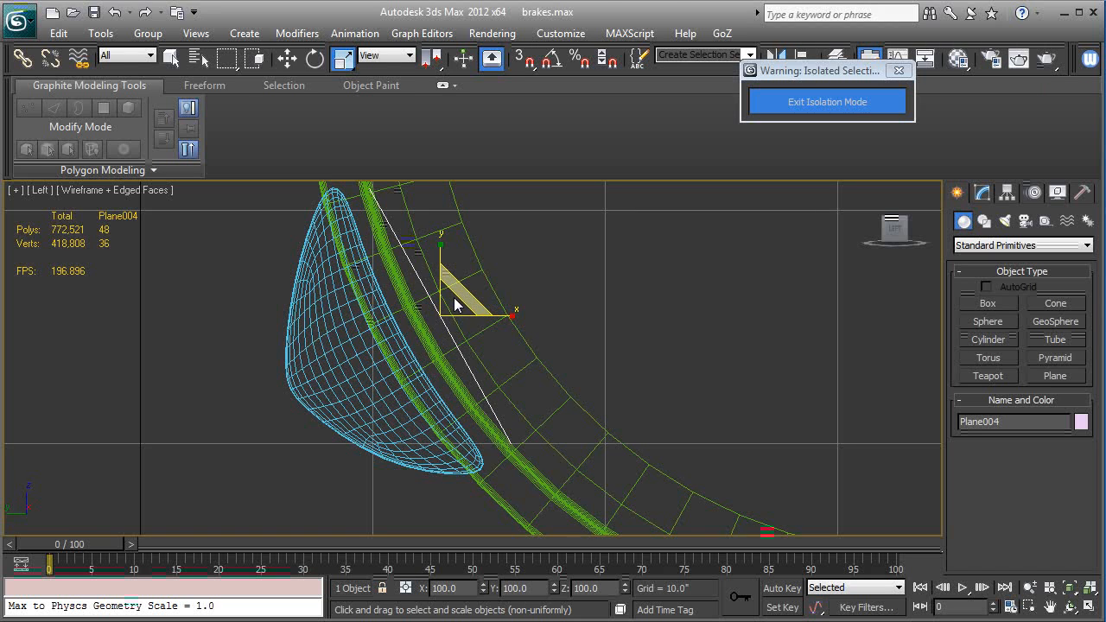
drag(454, 297, 462, 292)
middle_drag(462, 291, 450, 350)
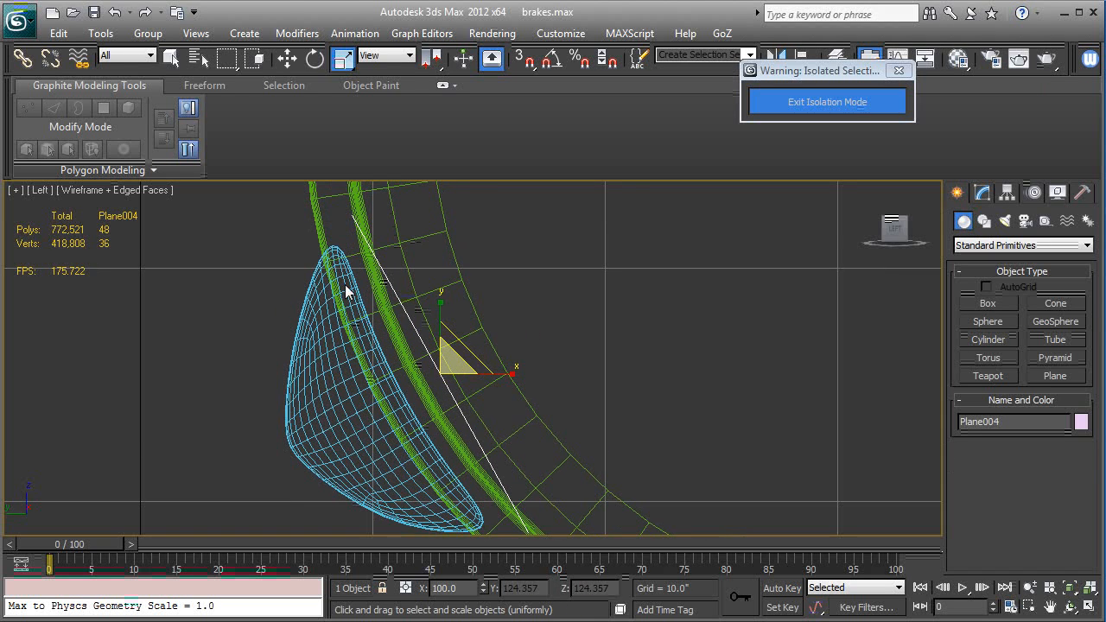
middle_drag(342, 399, 332, 377)
drag(446, 339, 447, 335)
Step: Convert the plane to an editable poly and add a Bend modifier to it
click(981, 195)
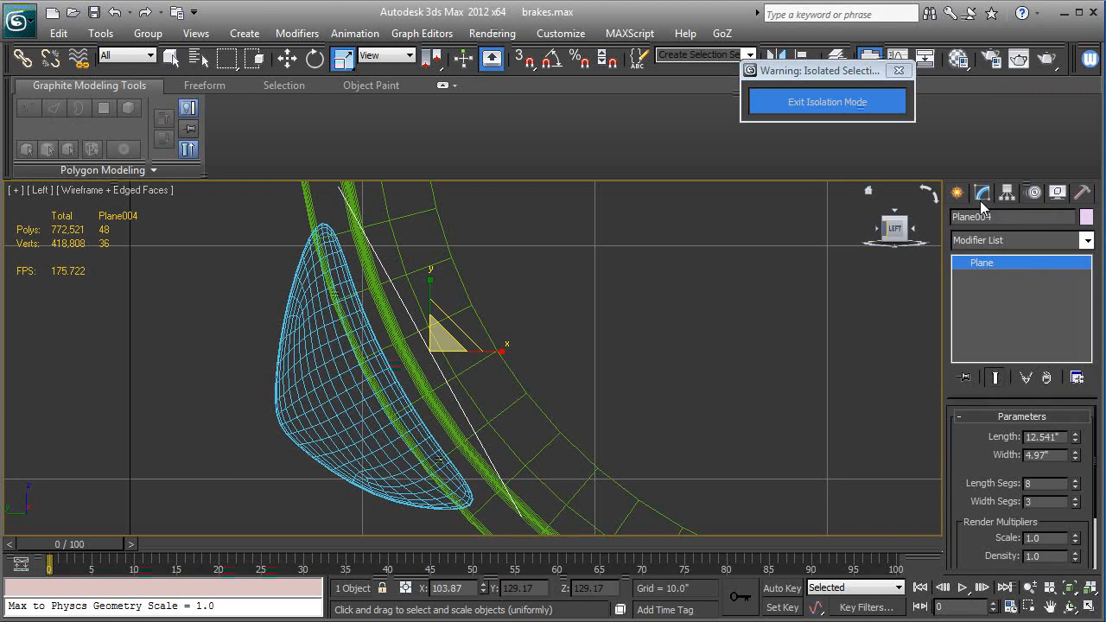
right_click(975, 263)
click(1015, 393)
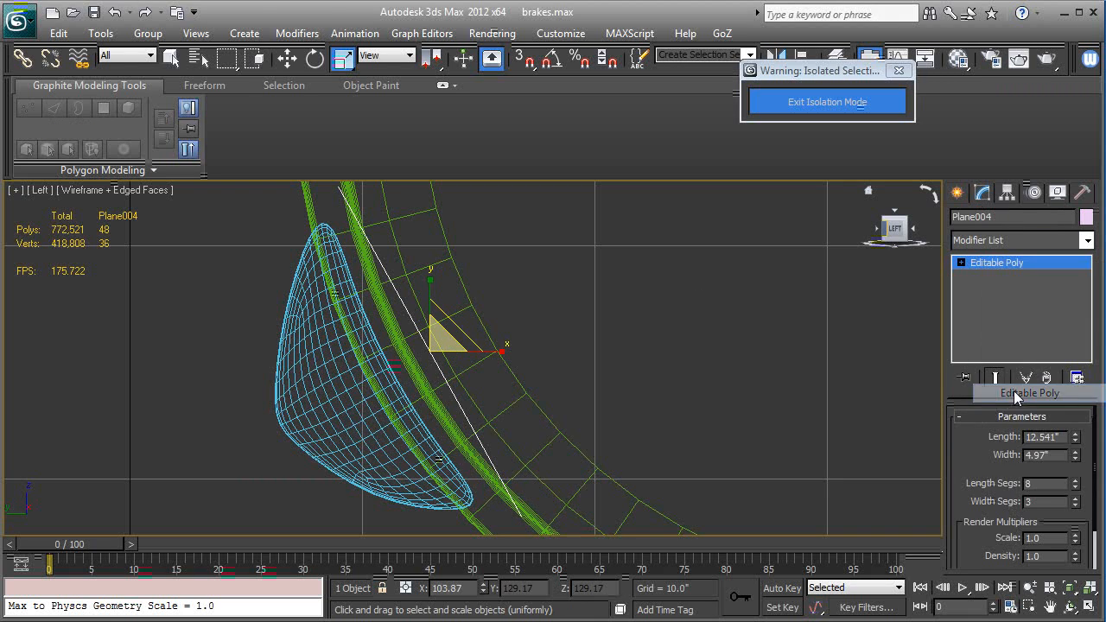
click(991, 239)
key(b)
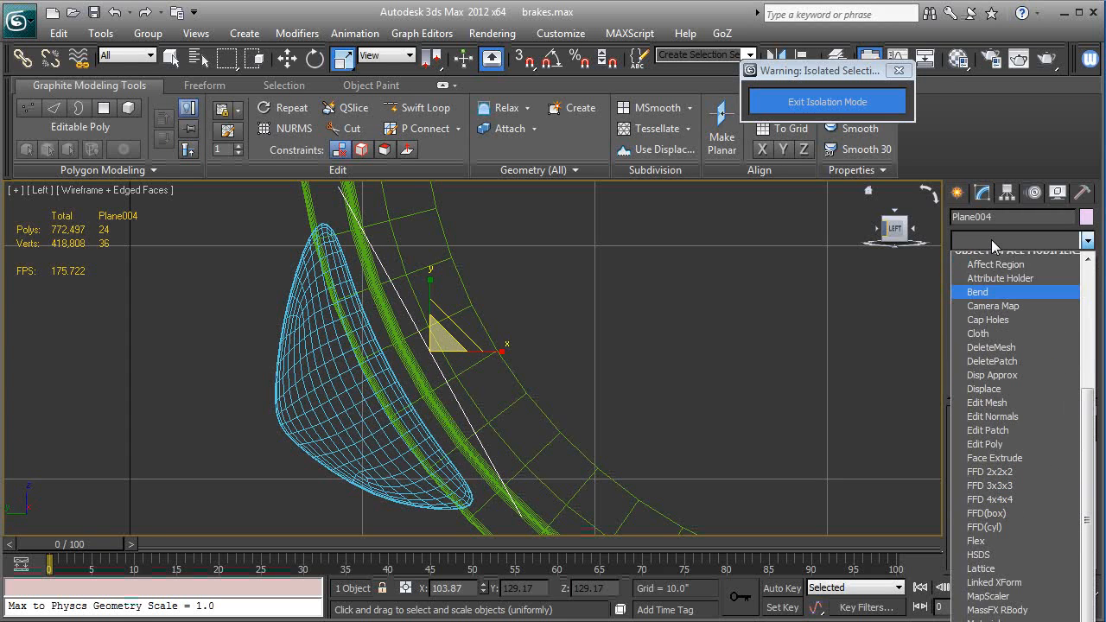
click(982, 257)
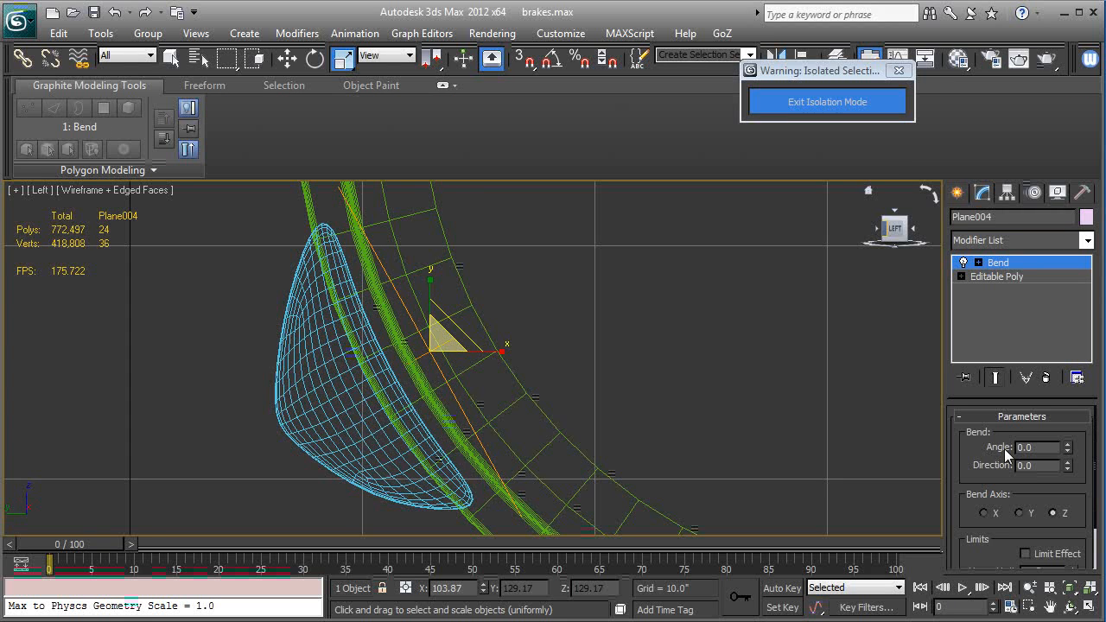
Step: Try the Y, Z and X bend axes on the plane and set the Bend angle to -28
click(1021, 513)
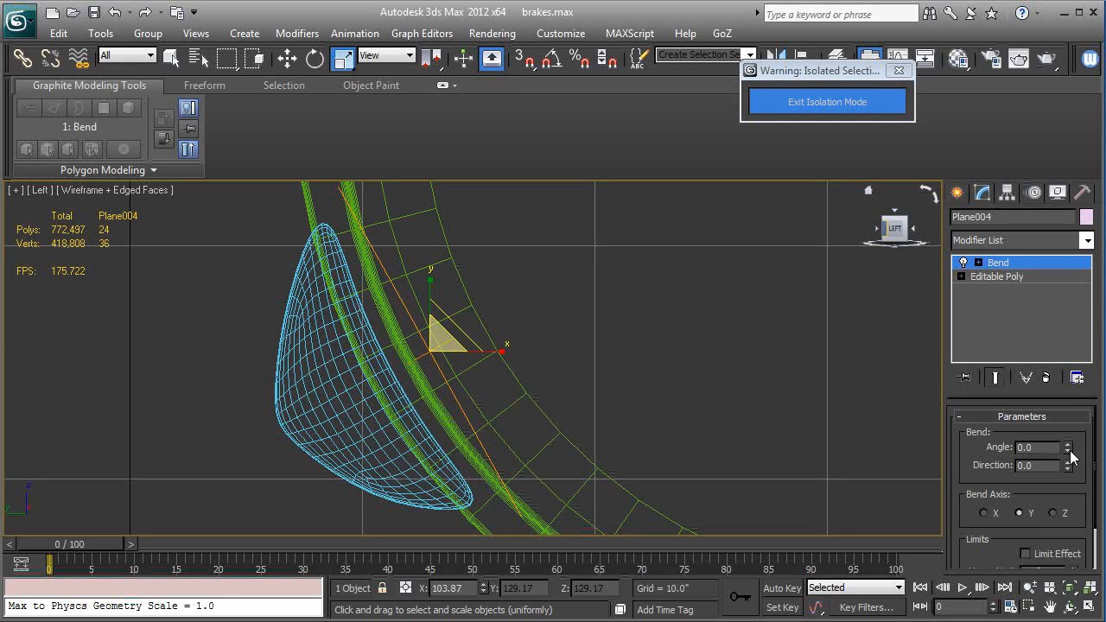
drag(1068, 448, 1050, 466)
click(1053, 511)
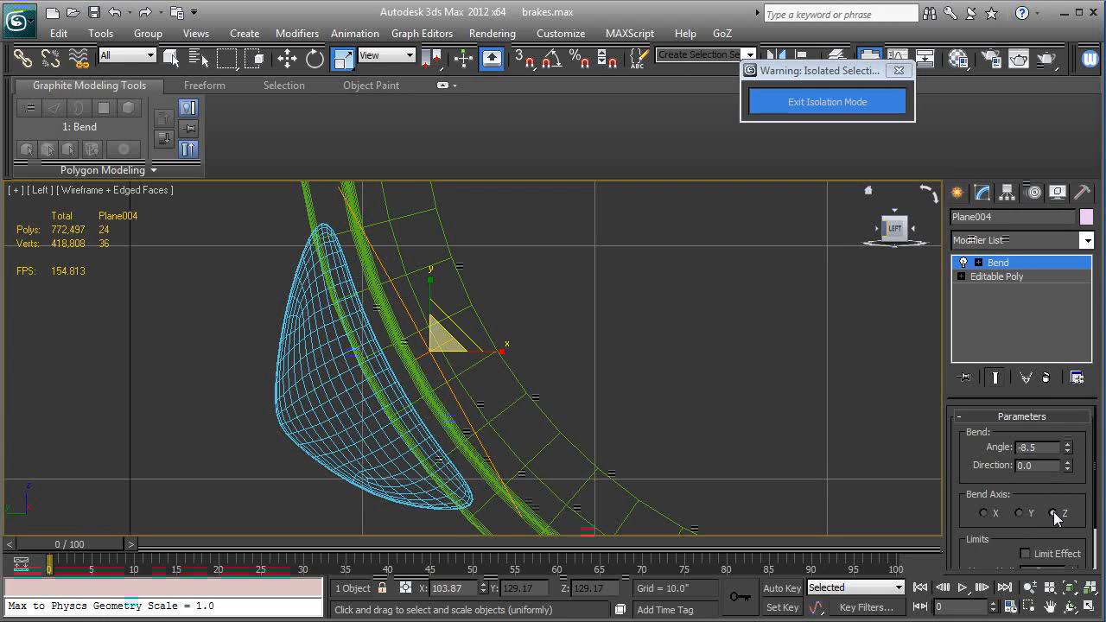
click(985, 513)
drag(1068, 447, 1058, 482)
key(p)
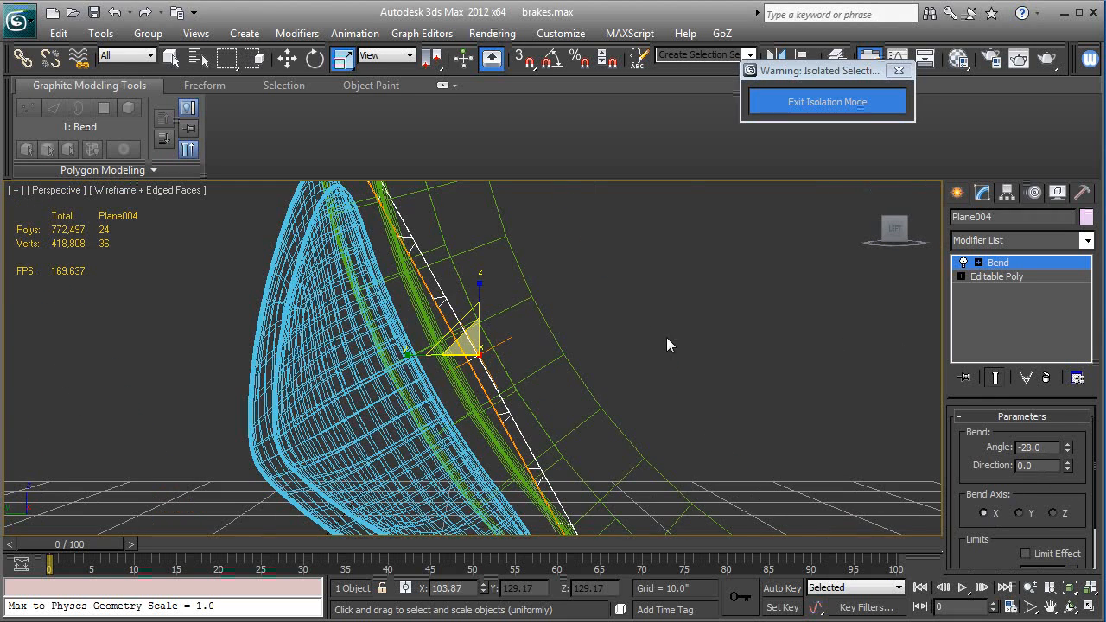
alt+middle_drag(484, 356, 540, 414)
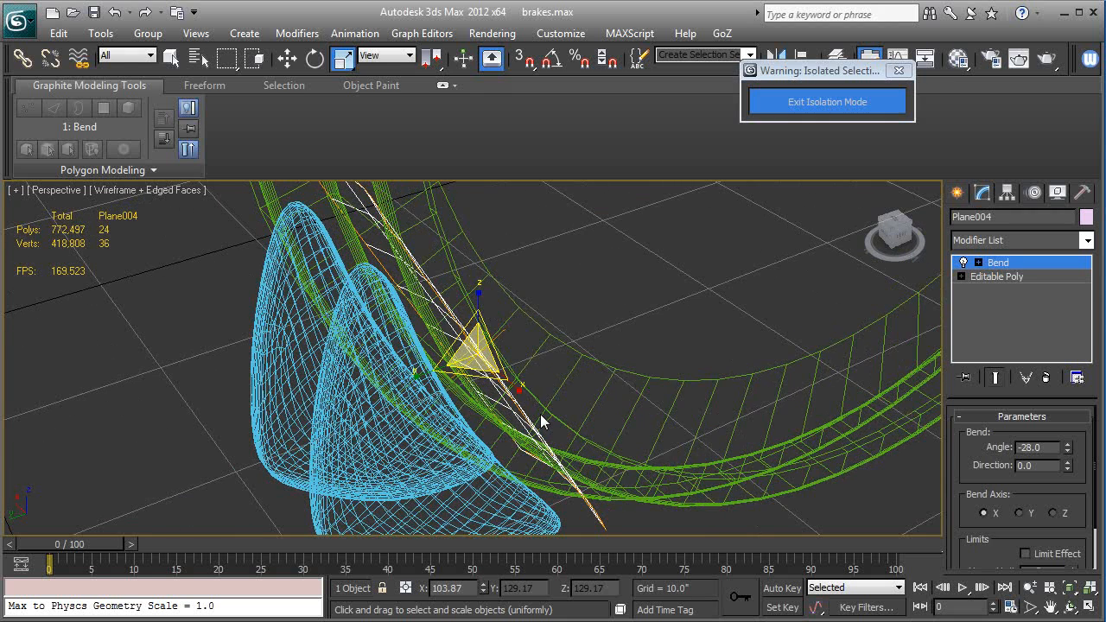
key(F3)
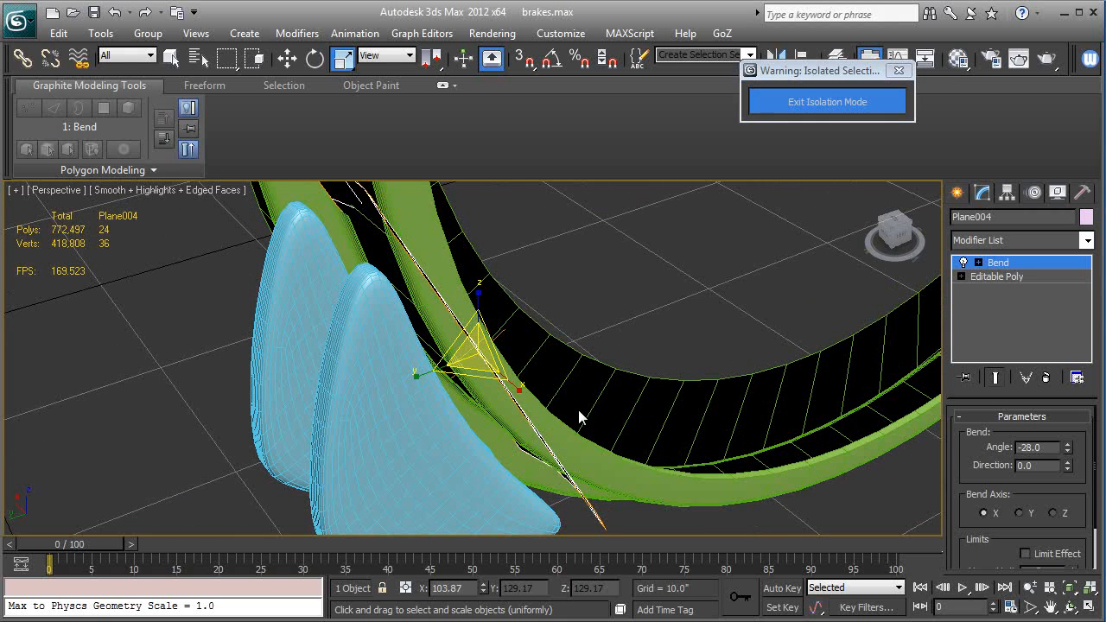
Step: Set the Bend axis to Y and the direction to 90 so the plane curves along the wheel
click(1023, 514)
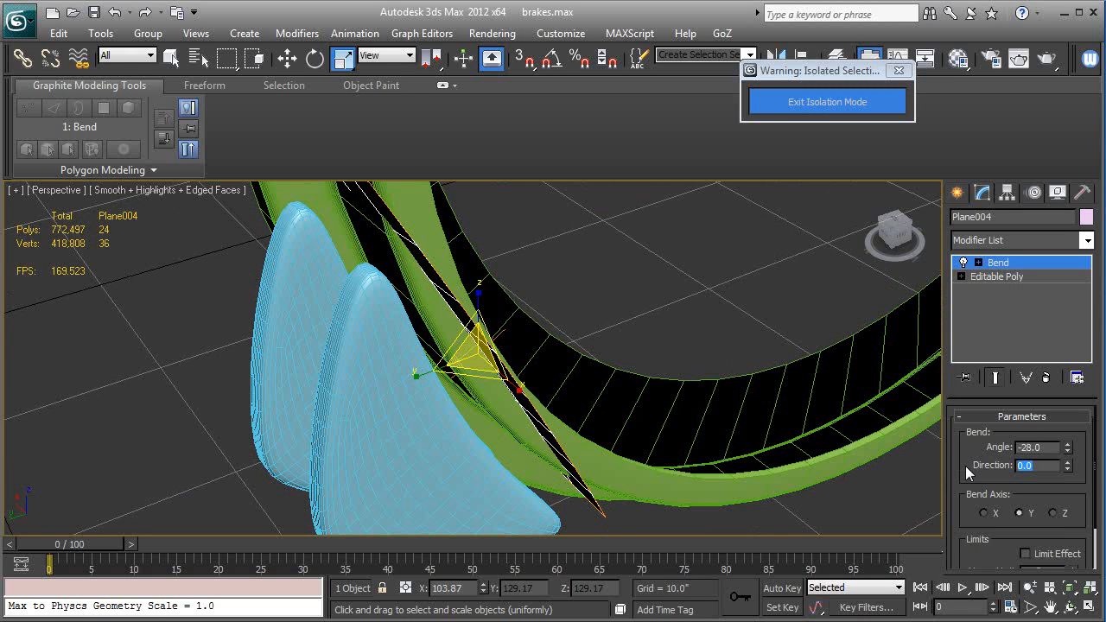
text(90)
key(Return)
mouse_move(686, 374)
alt+middle_down()
mouse_move(695, 383)
mouse_move(682, 396)
alt+middle_up()
Step: Move the curved plane along Y from the wheel rim toward the shoes, to about Y -11.16"
click(287, 57)
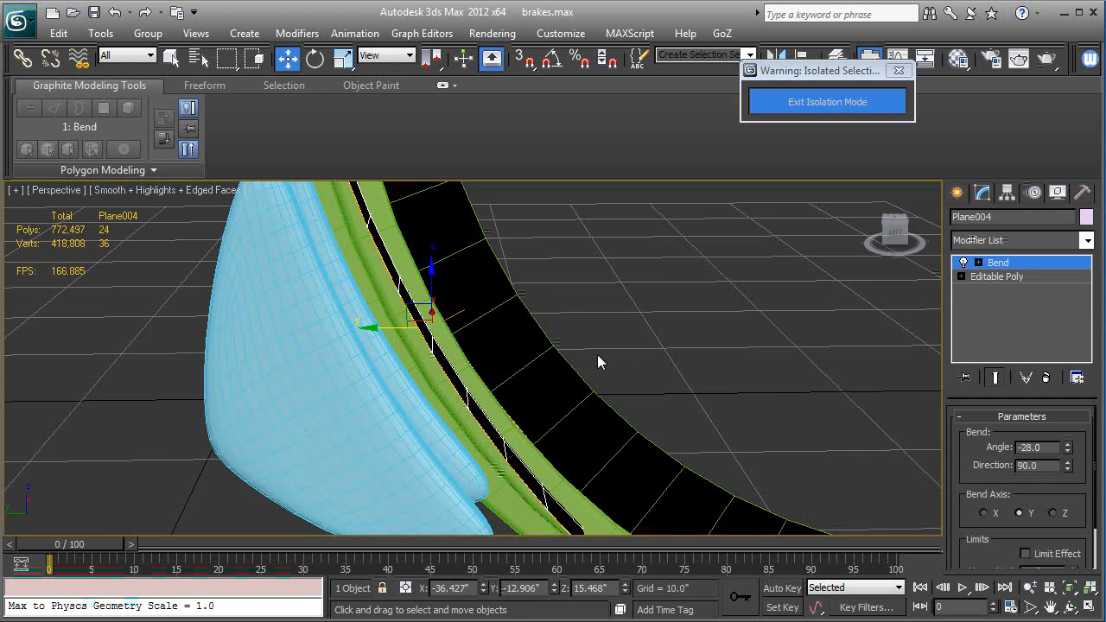
alt+middle_drag(597, 354, 560, 399)
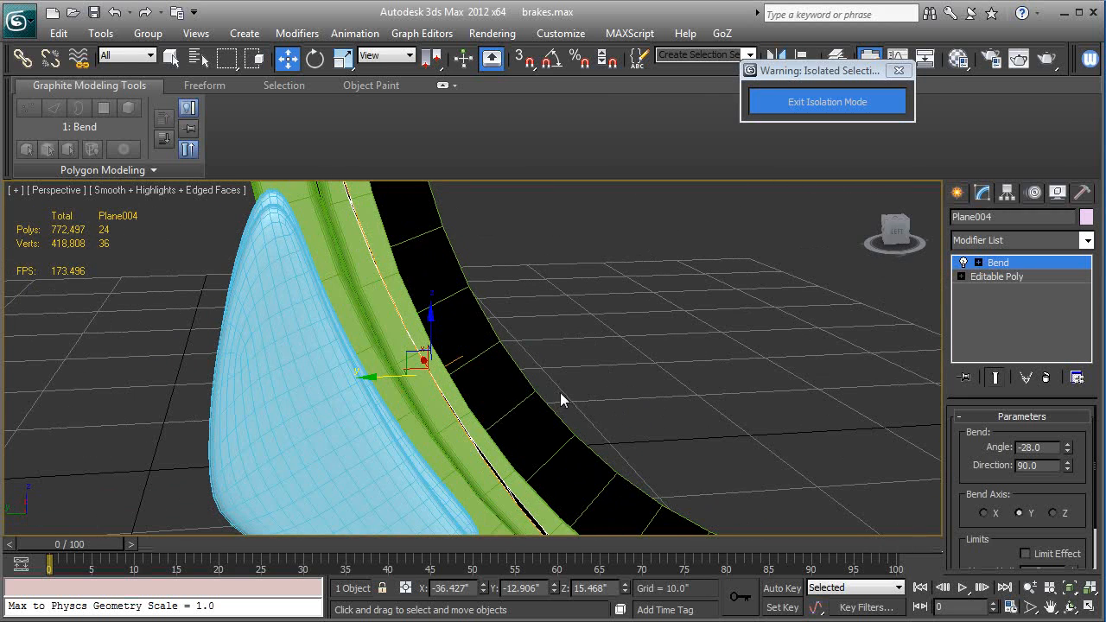
mouse_move(388, 376)
mouse_down()
mouse_move(355, 389)
mouse_move(386, 392)
mouse_up()
alt+middle_drag(386, 391, 377, 306)
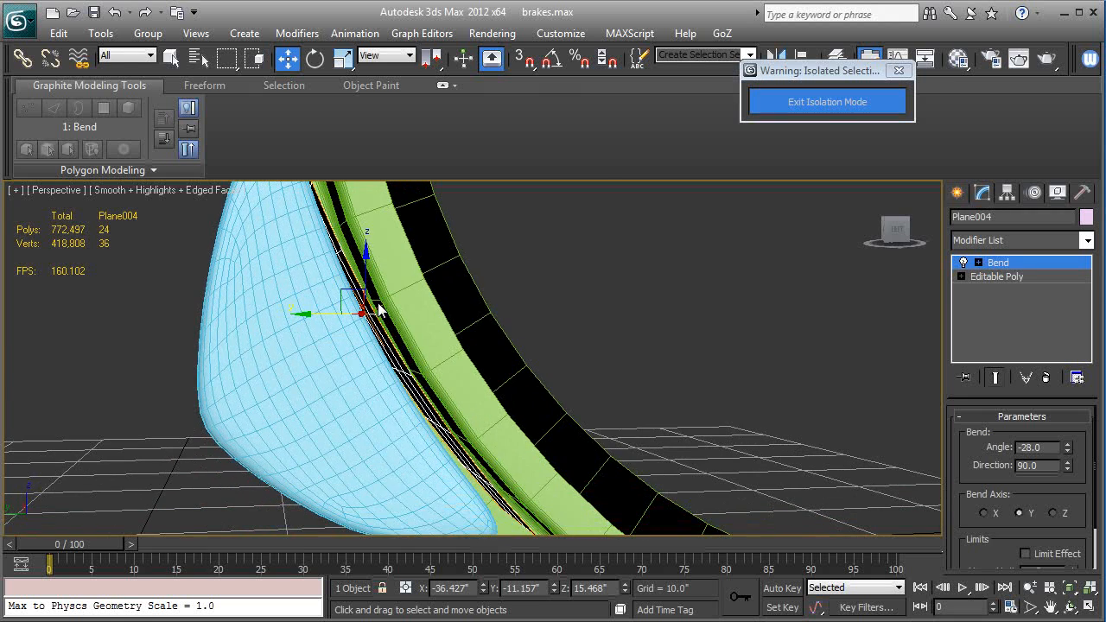
Step: In the left wireframe view, rotate the curved plane about 1.9° and shift it to about Y -10.95" along the shoe's edge
key(l)
key(z)
scroll(416, 365, up, 4)
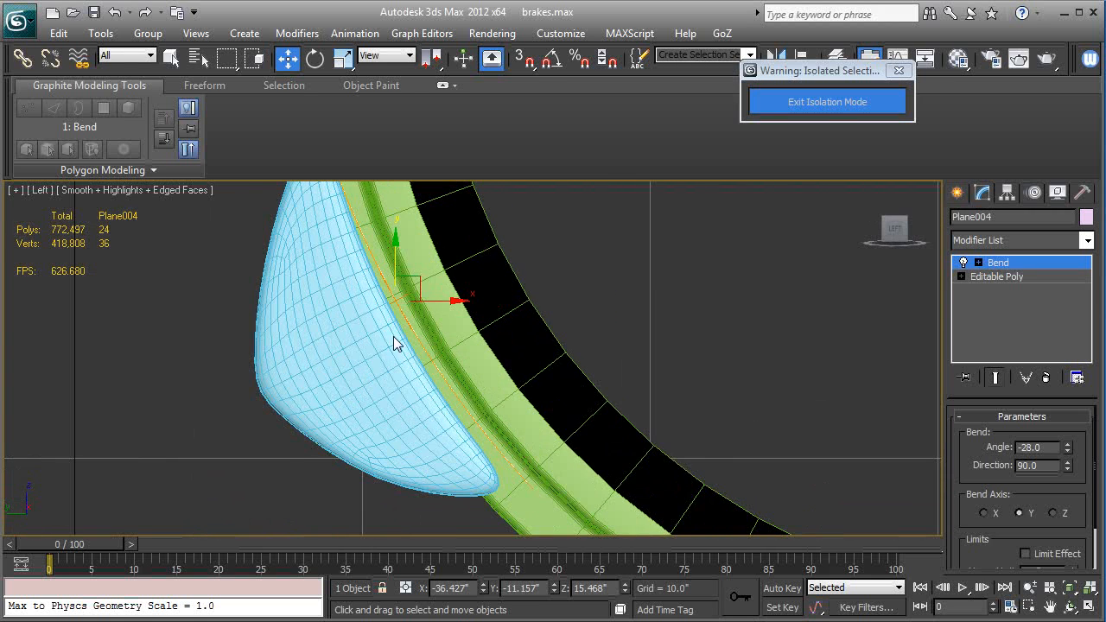
key(F3)
middle_drag(579, 426, 558, 372)
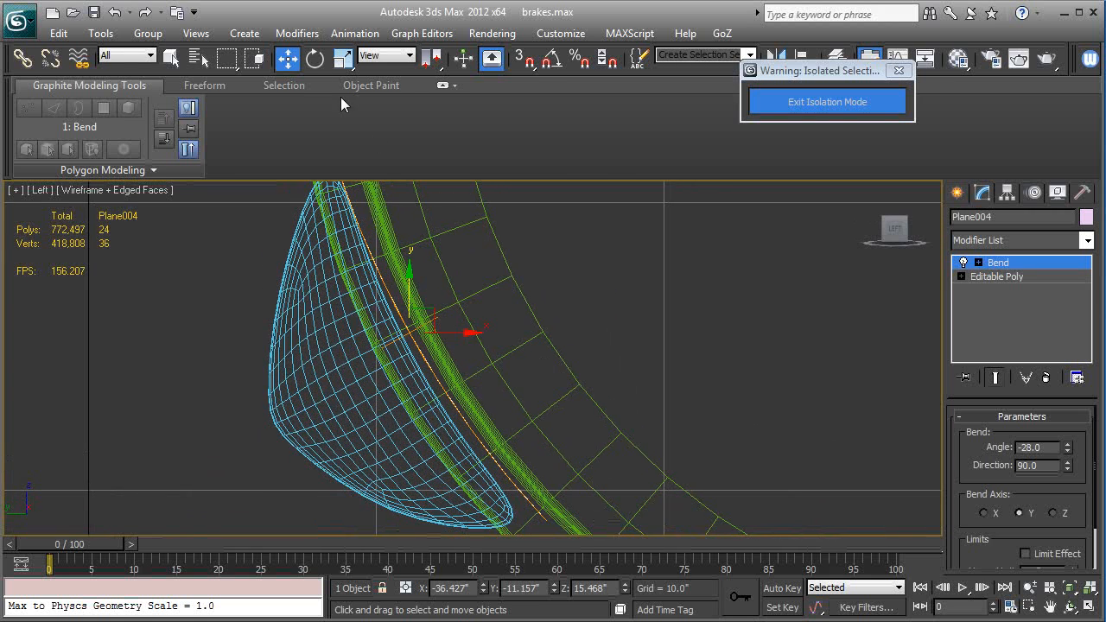
click(315, 58)
drag(438, 270, 442, 270)
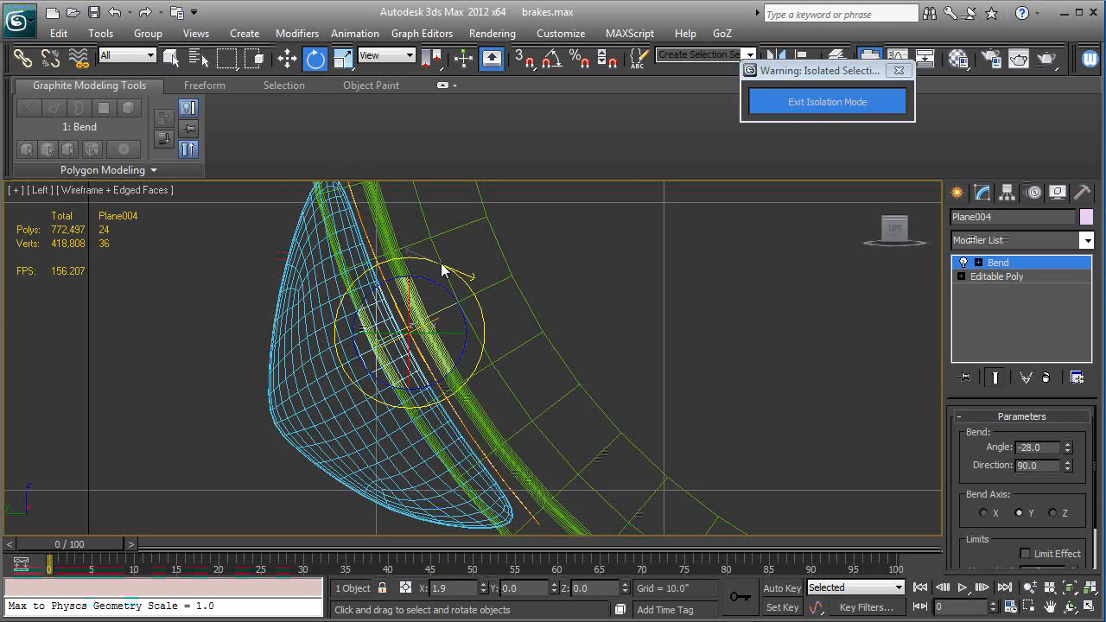
key(w)
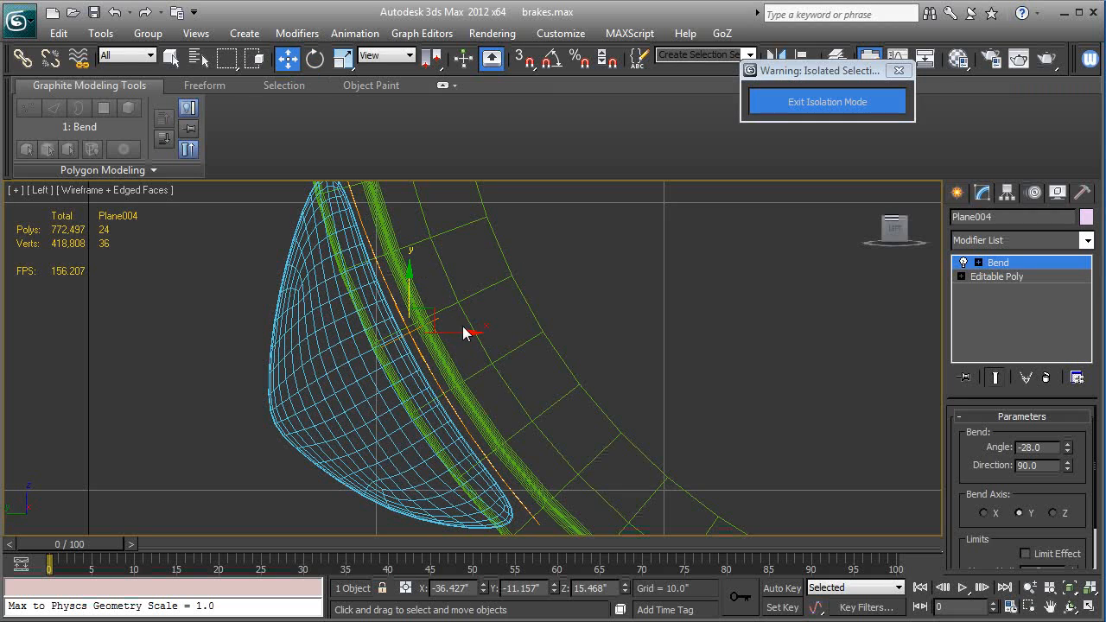
drag(466, 328, 460, 328)
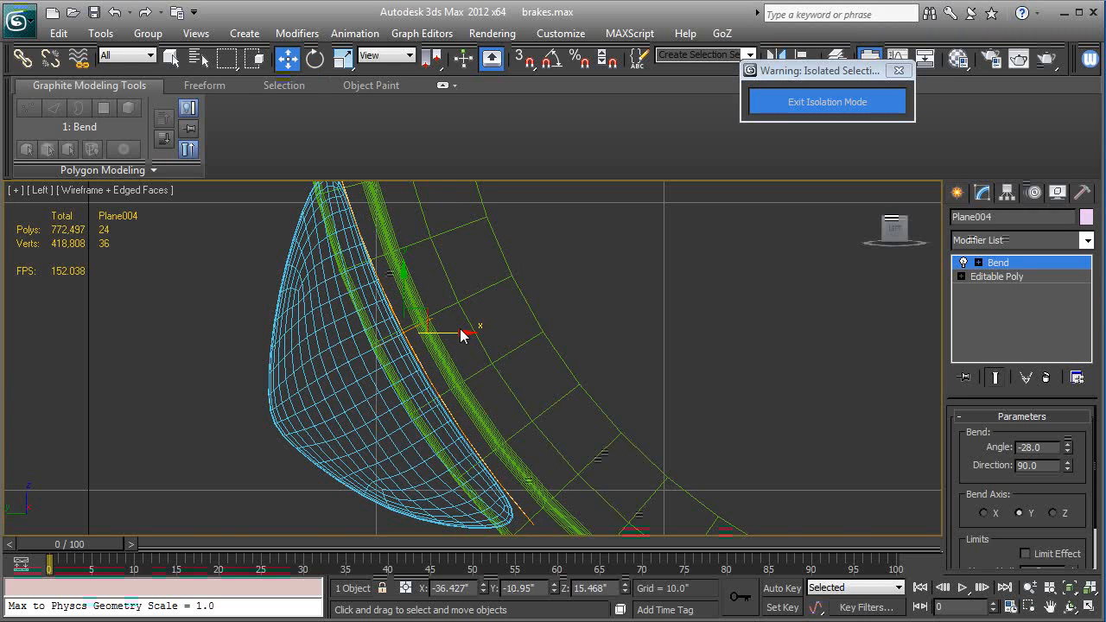
Step: In the shaded perspective view, add a Shell modifier to the plane with an inner amount of 0.18"
key(p)
key(F3)
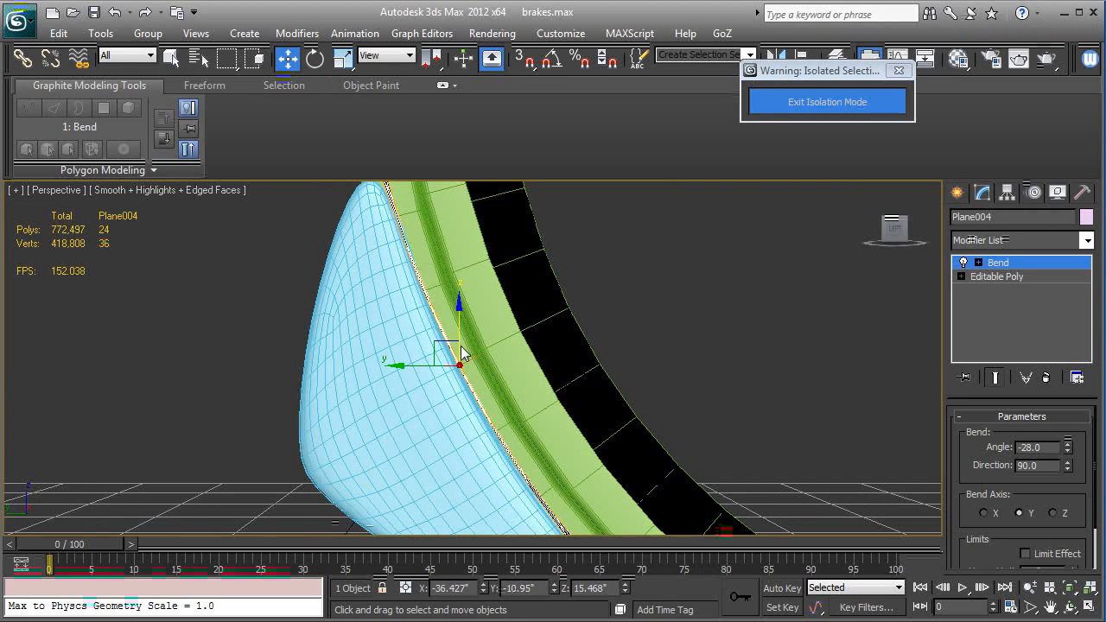
alt+middle_drag(447, 393, 466, 406)
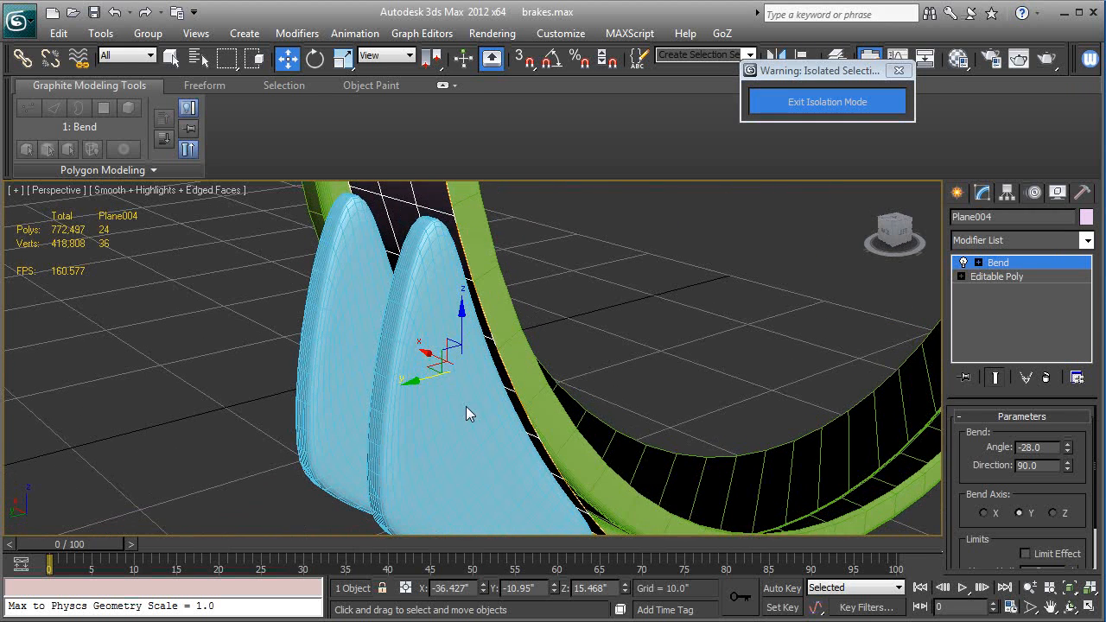
click(1027, 244)
text(sh)
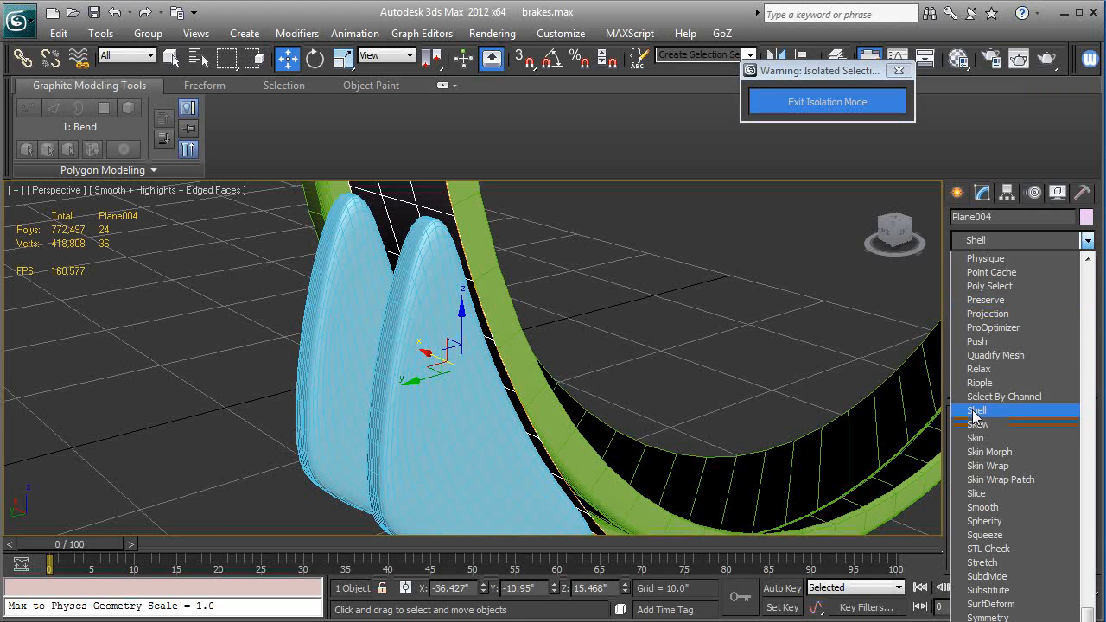
click(975, 411)
right_click(1079, 462)
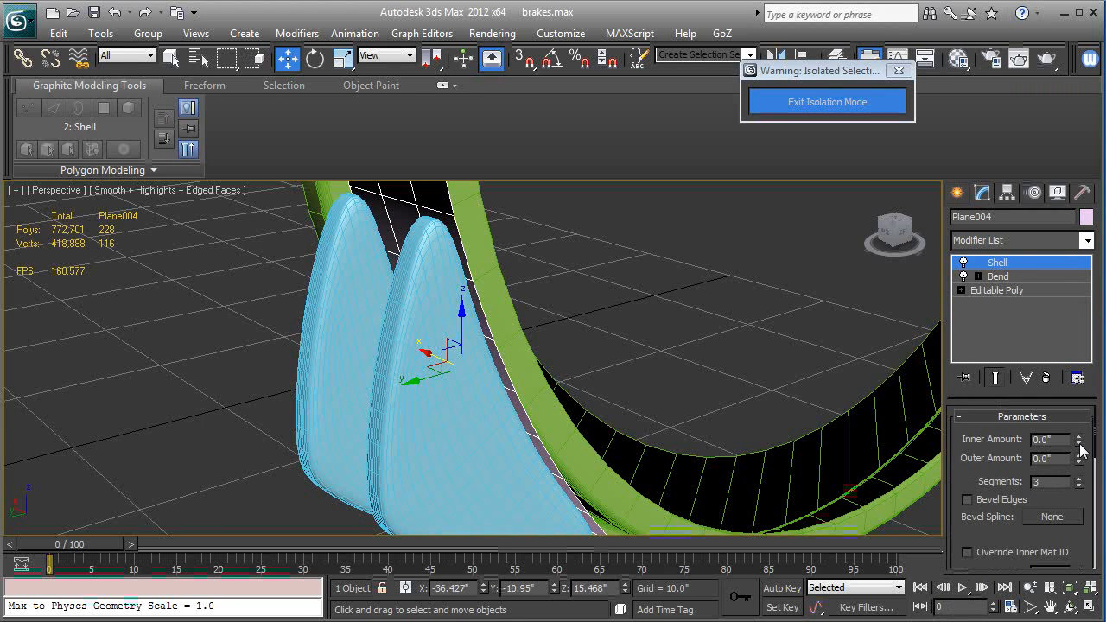
drag(1080, 444, 1085, 428)
alt+middle_drag(623, 367, 550, 345)
scroll(538, 355, up, 4)
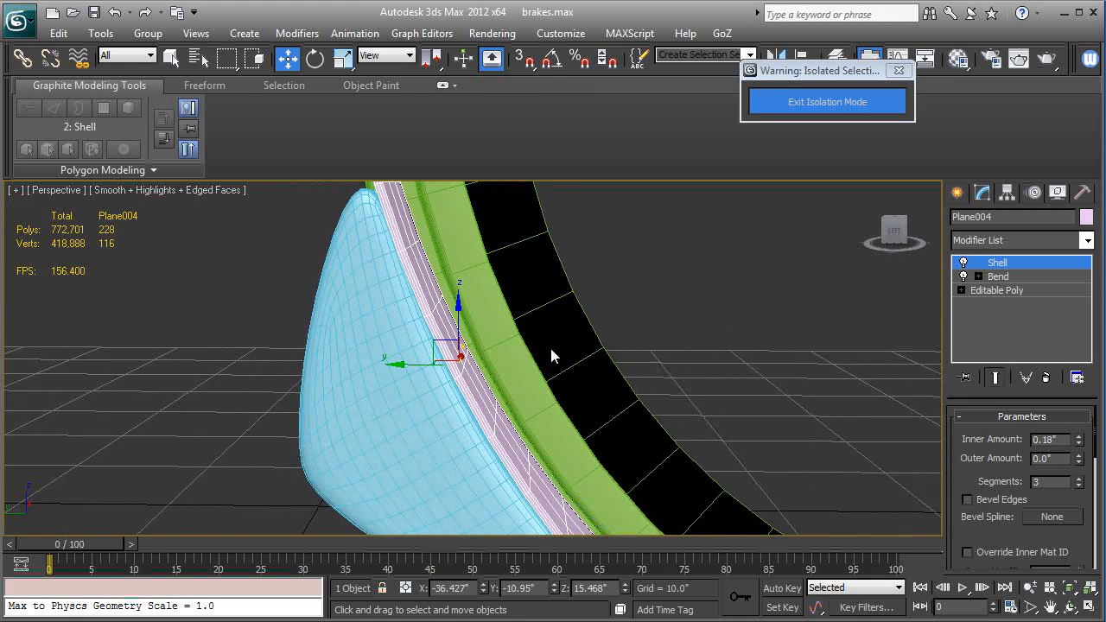
scroll(549, 345, up, 1)
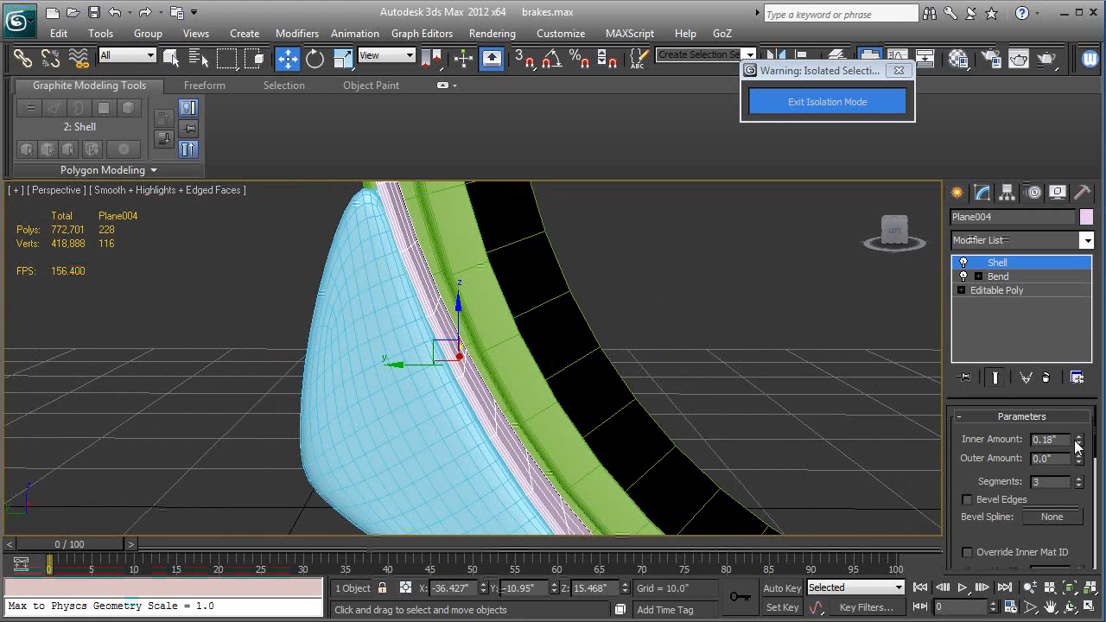
Step: Thicken the pad to a Shell inner amount of 0.74" and place it at about Y -10.43"
drag(1081, 443, 1086, 413)
middle_drag(632, 373, 347, 405)
key(F4)
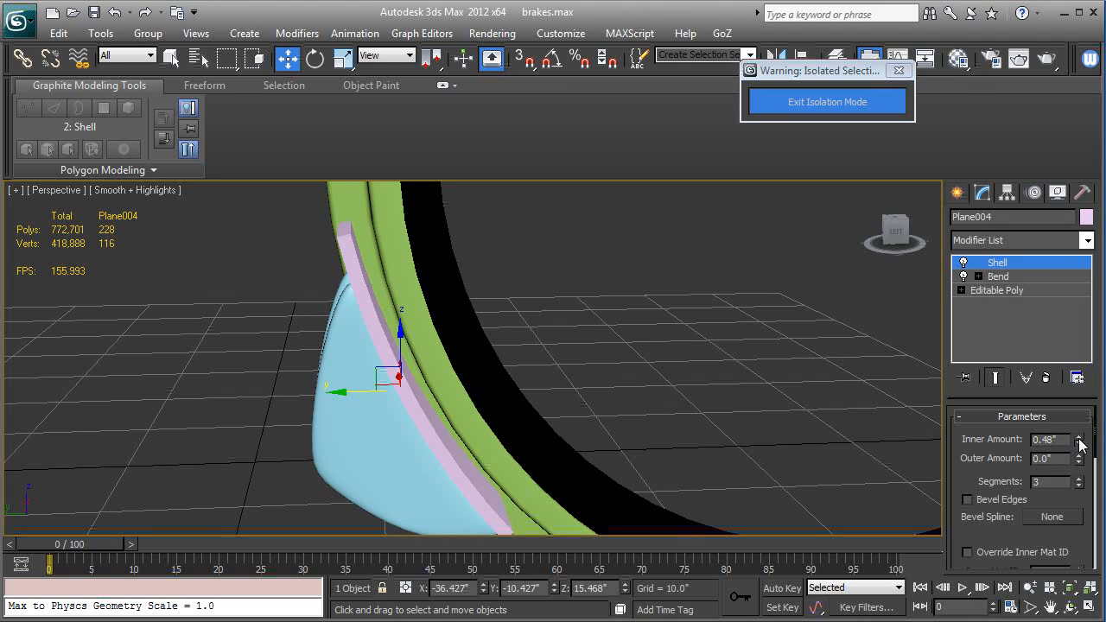
drag(1079, 443, 1086, 425)
key(F4)
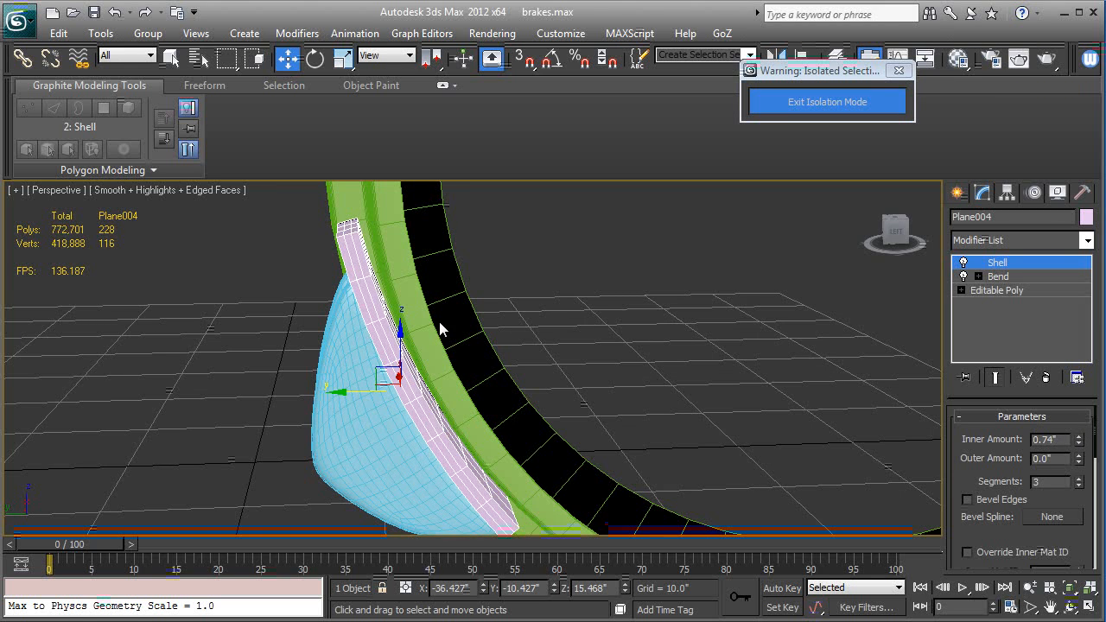
alt+middle_drag(439, 322, 679, 317)
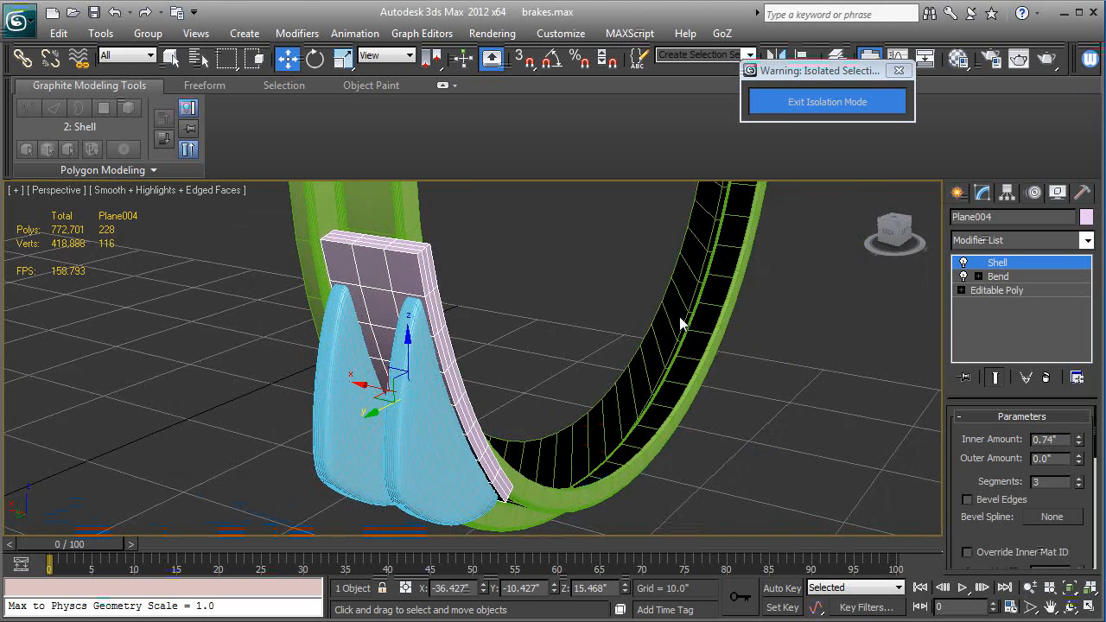
Step: Enter the Edge level of the pad's base Editable Poly and compare the mesh with and without the end result, leaving it off
click(961, 290)
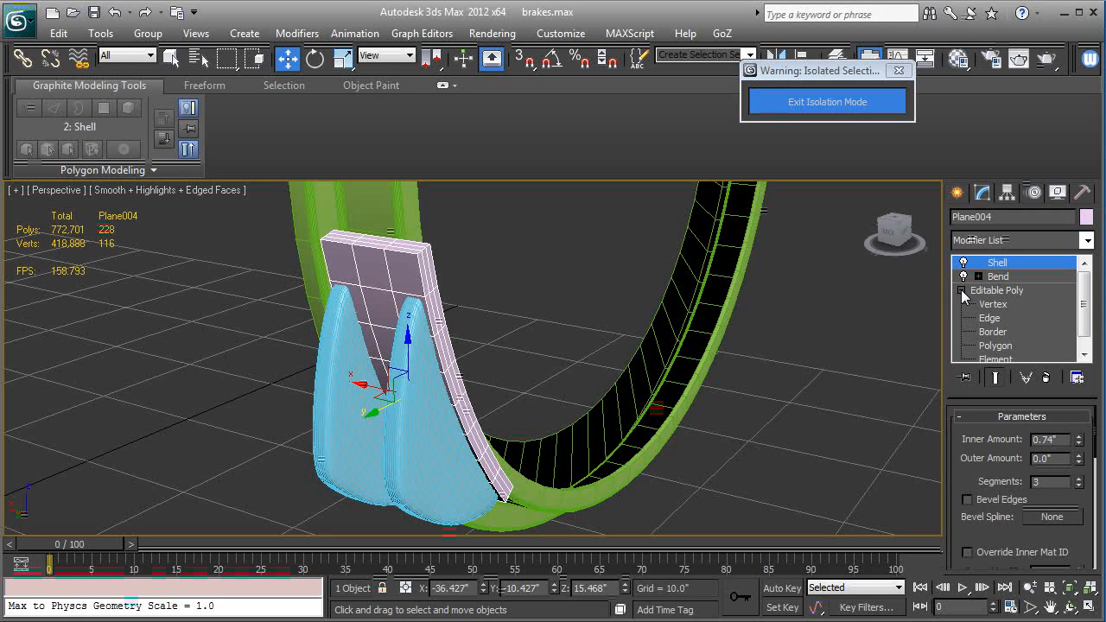
click(991, 318)
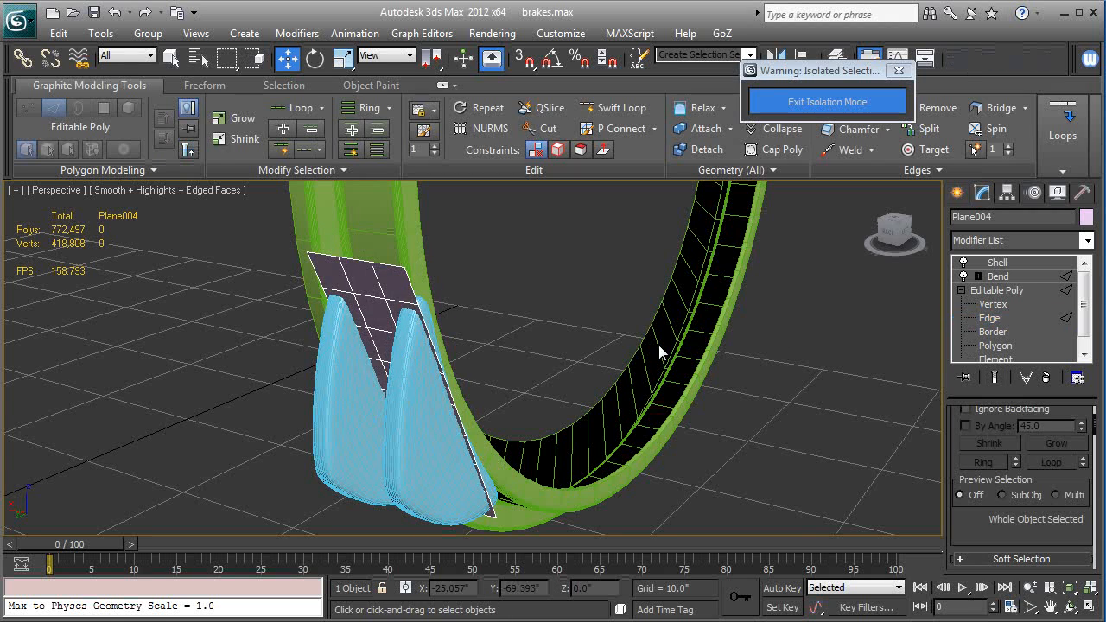
alt+middle_drag(490, 359, 553, 328)
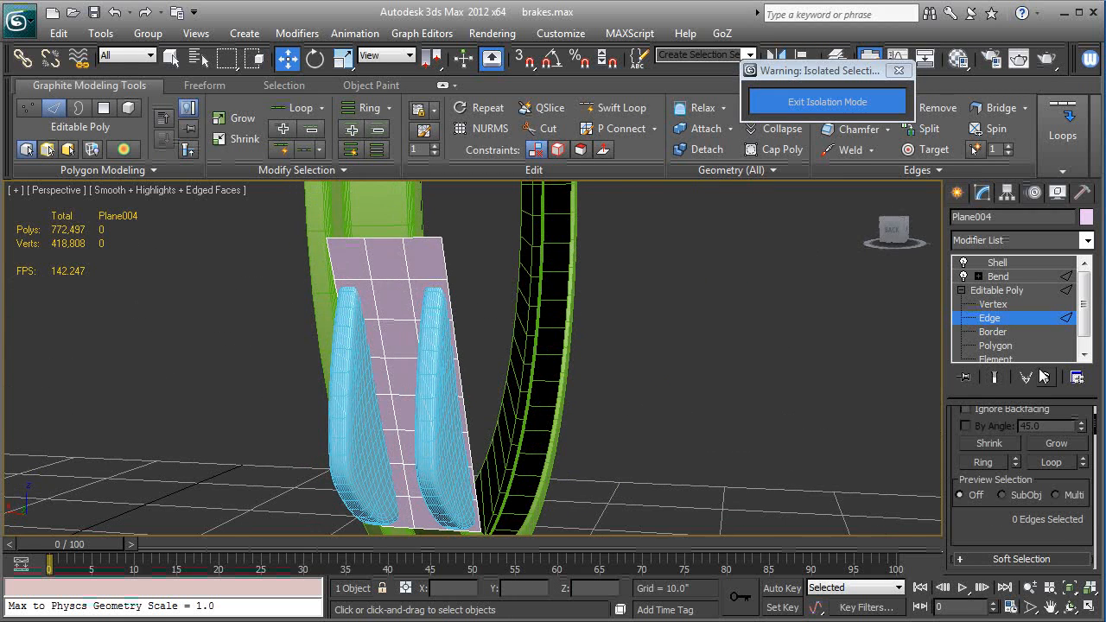
click(996, 378)
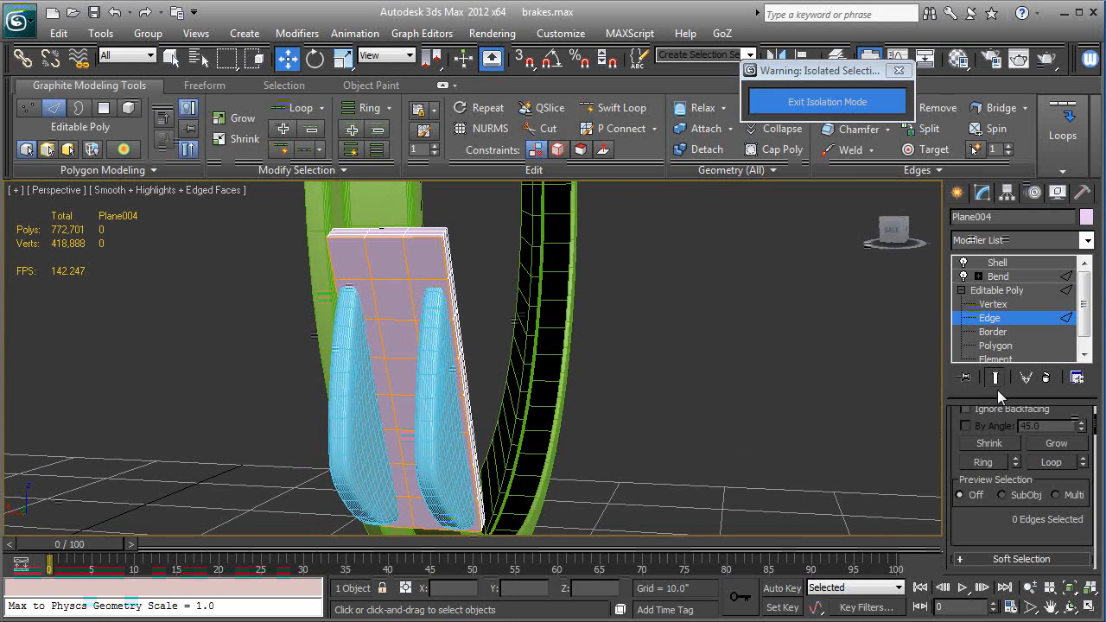
click(996, 378)
alt+middle_drag(466, 311, 422, 277)
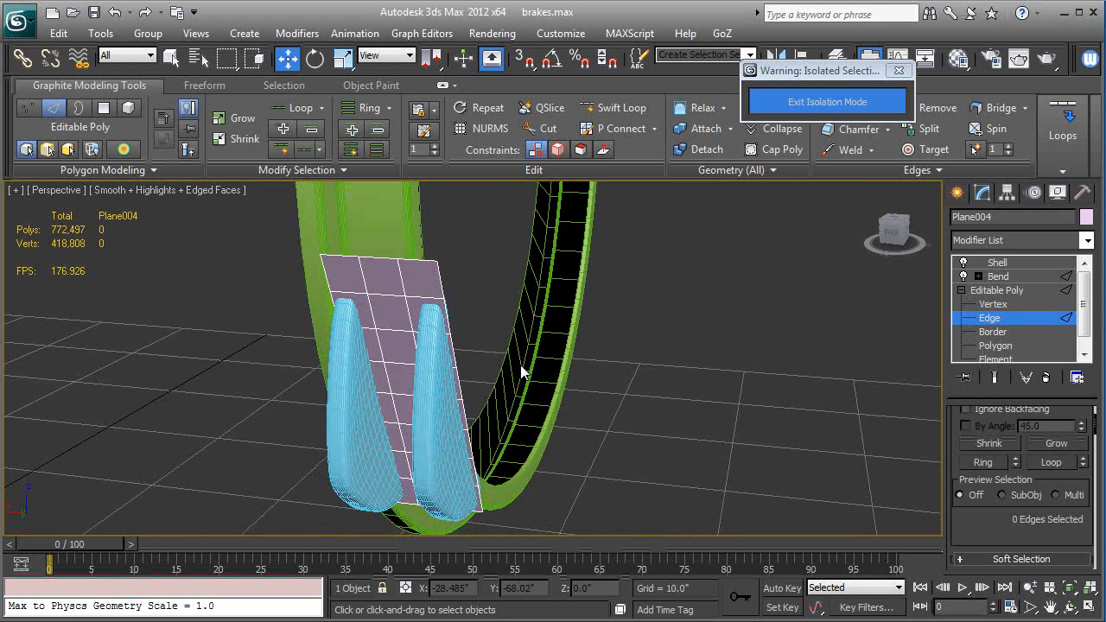
Step: Select the edge rings of the pad's two outer columns and connect them with a new lengthwise loop in each
click(421, 264)
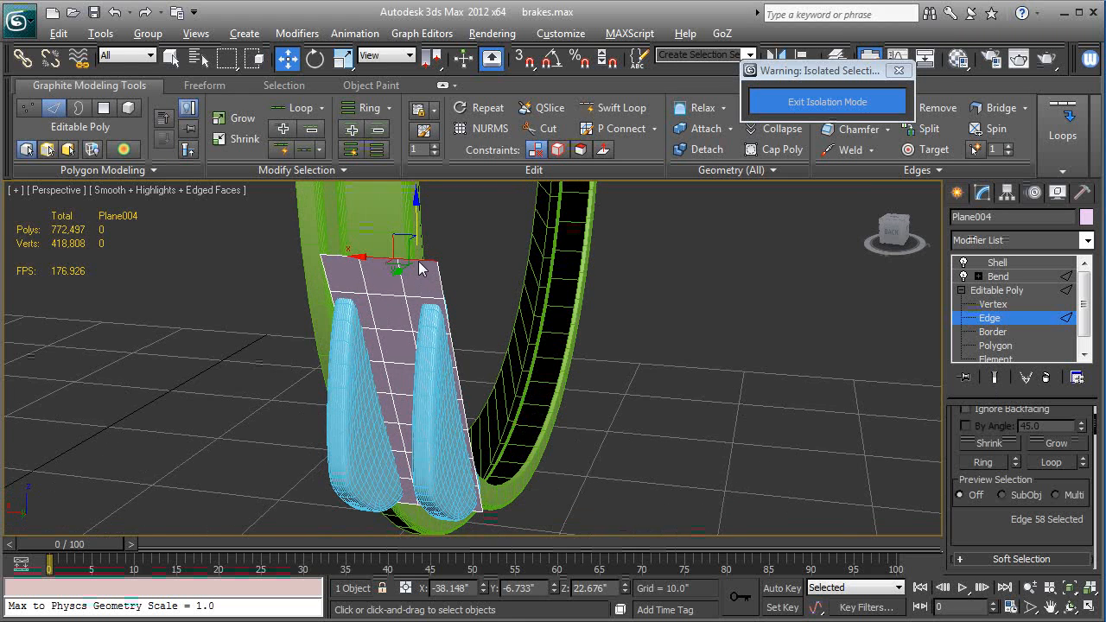
ctrl+click(343, 264)
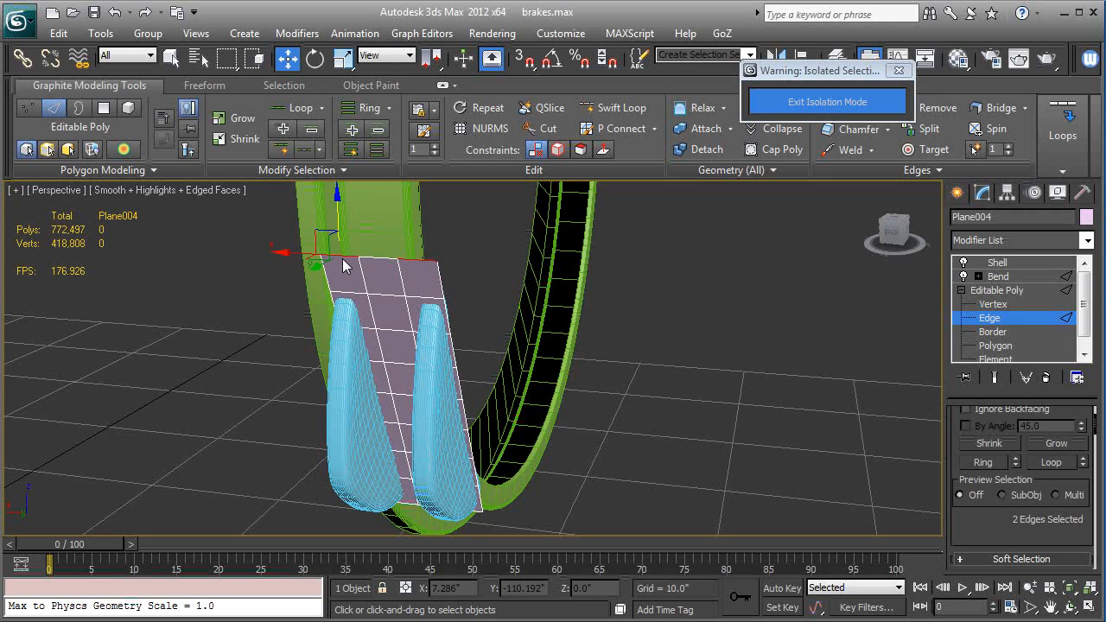
key(alt+r)
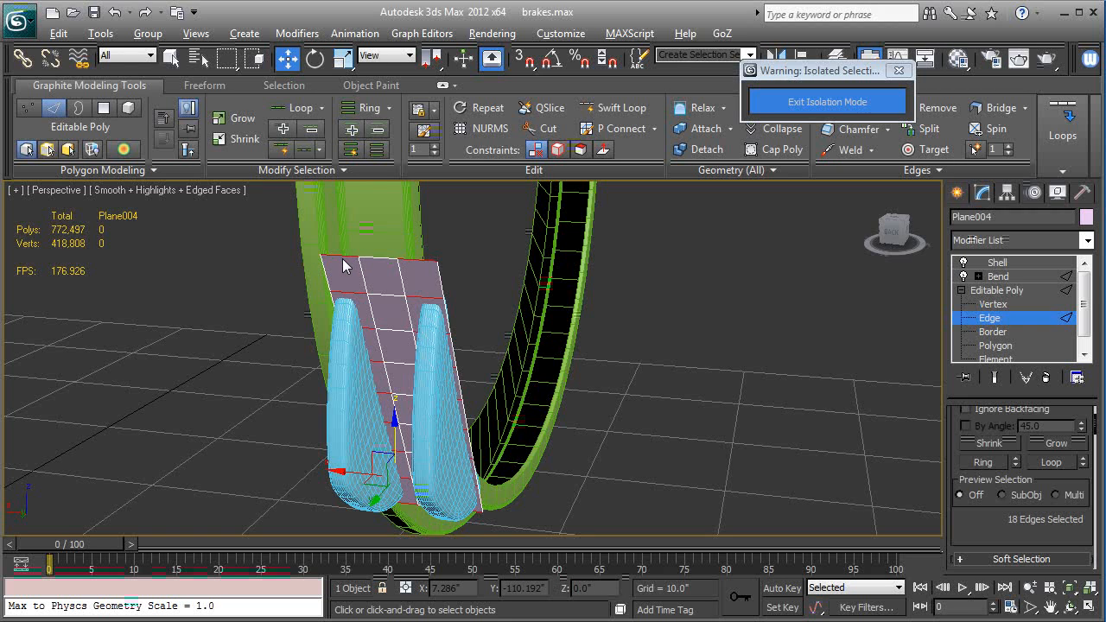
key(ctrl+shift+e)
alt+middle_drag(544, 332, 661, 333)
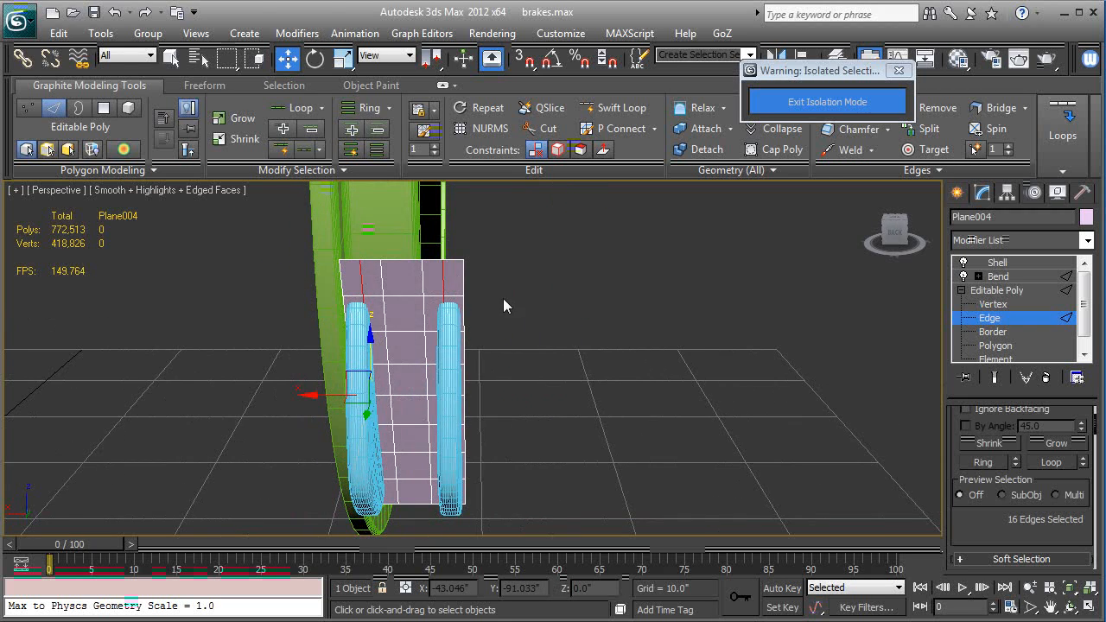
Step: Move the two new lengthwise edge loops outward along X, closer to the pad's side edges
click(440, 282)
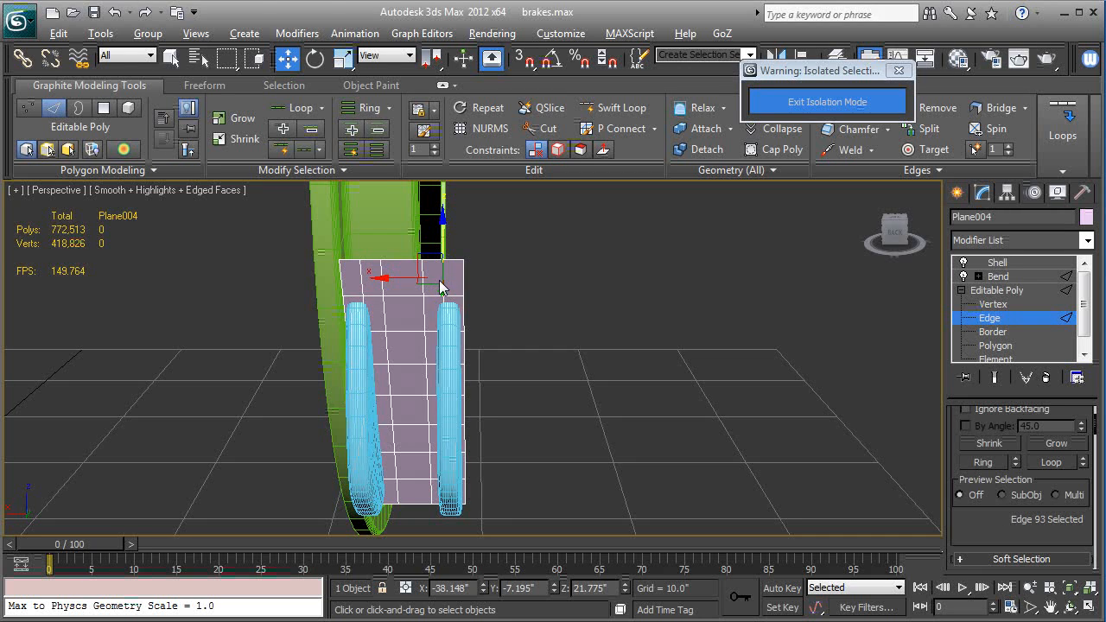
double_click(440, 287)
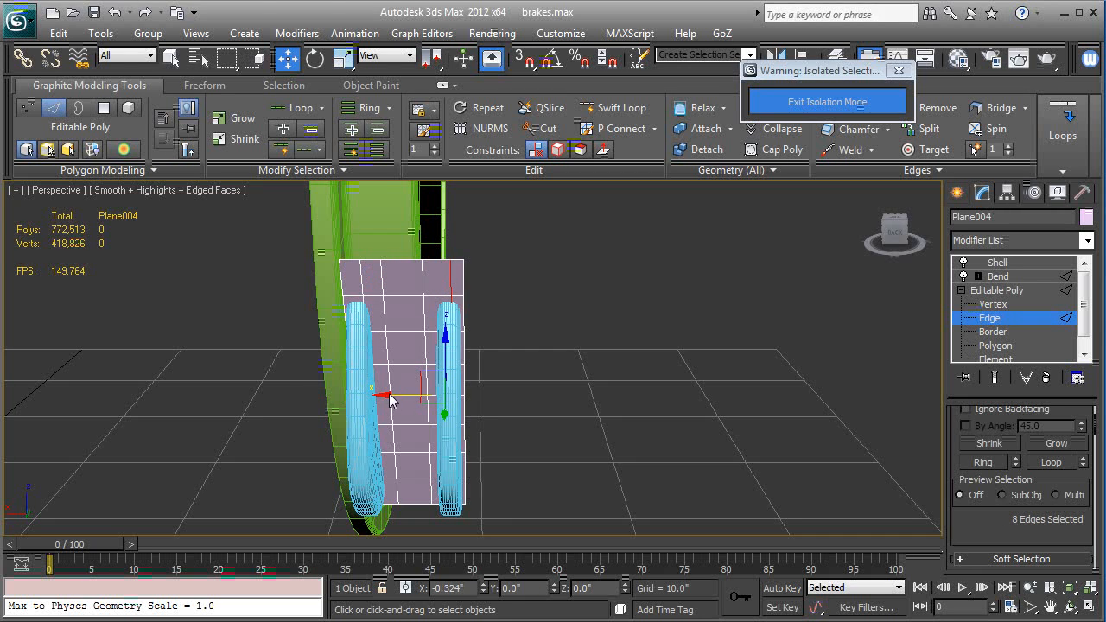
click(363, 291)
double_click(363, 290)
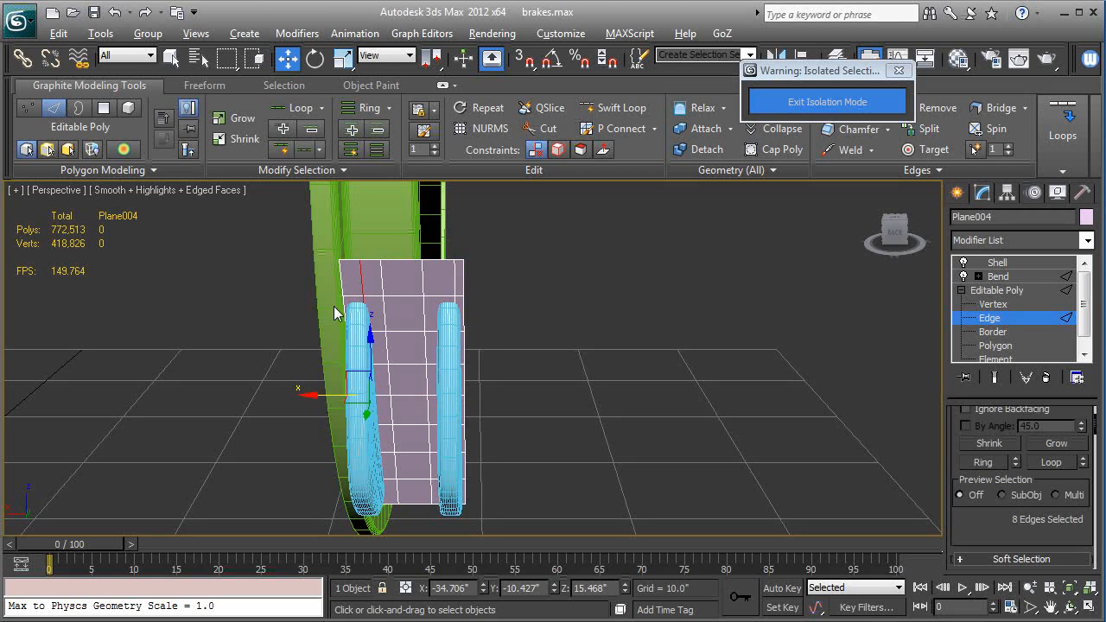
drag(314, 394, 302, 395)
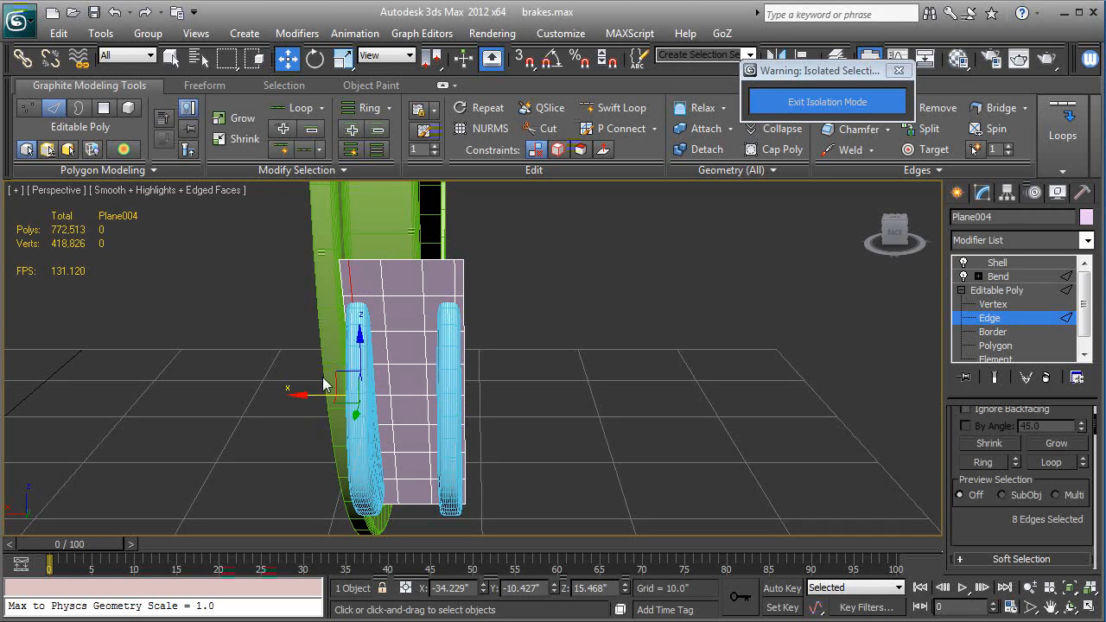
Step: Ring-select the edges of the pad's uppermost row and connect them with a new crosswise loop
click(382, 287)
key(alt+r)
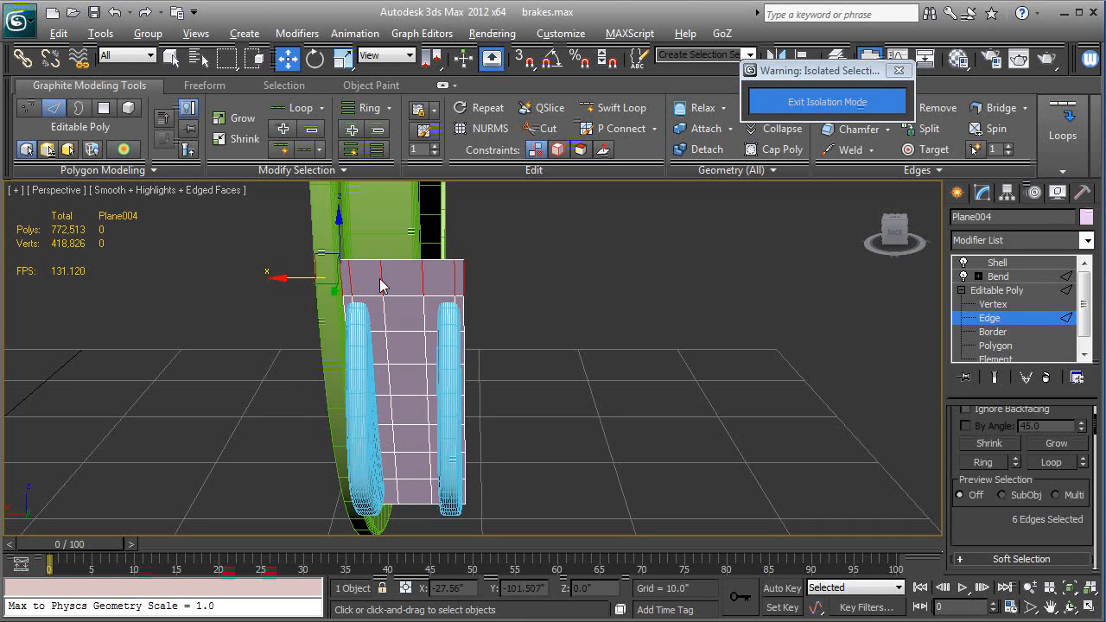
key(ctrl+shift+e)
alt+middle_drag(568, 396, 493, 412)
scroll(512, 358, up, 3)
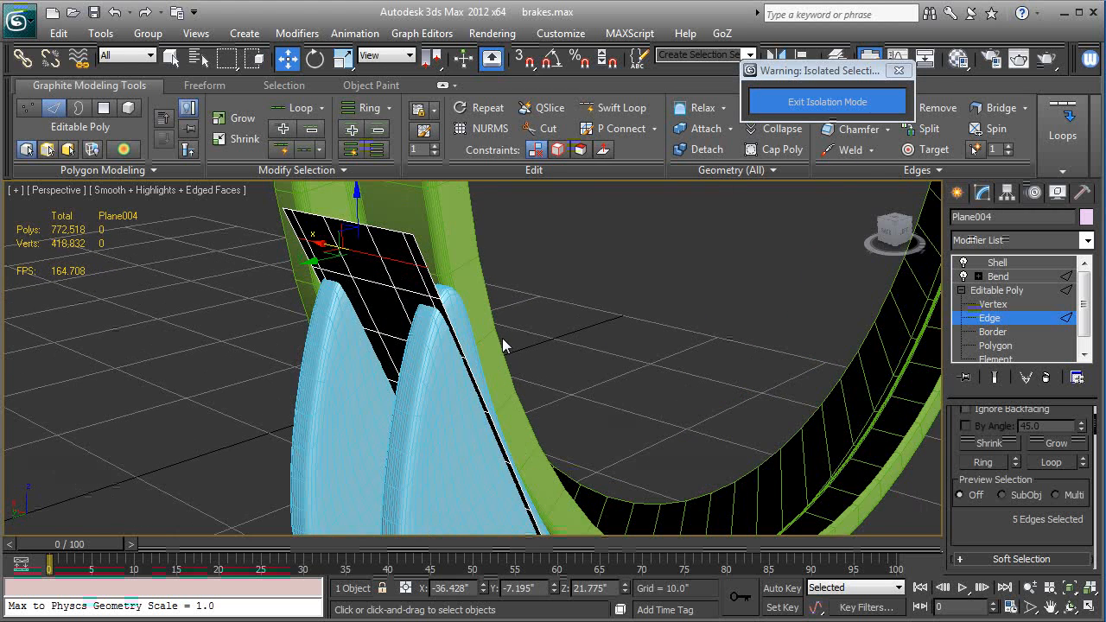
Step: Turn on the Edge constraint and slide the new crosswise loop toward the pad's upper end, to about Z 22.29"
middle_drag(502, 337, 548, 379)
scroll(980, 526, down, 5)
scroll(981, 510, down, 3)
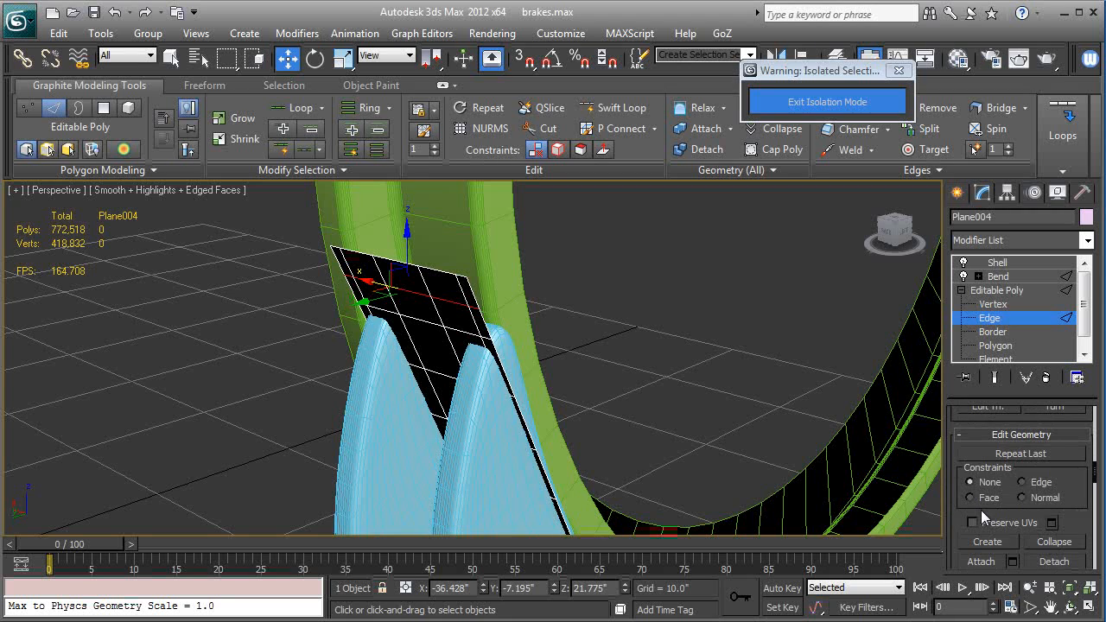
key(shift+x)
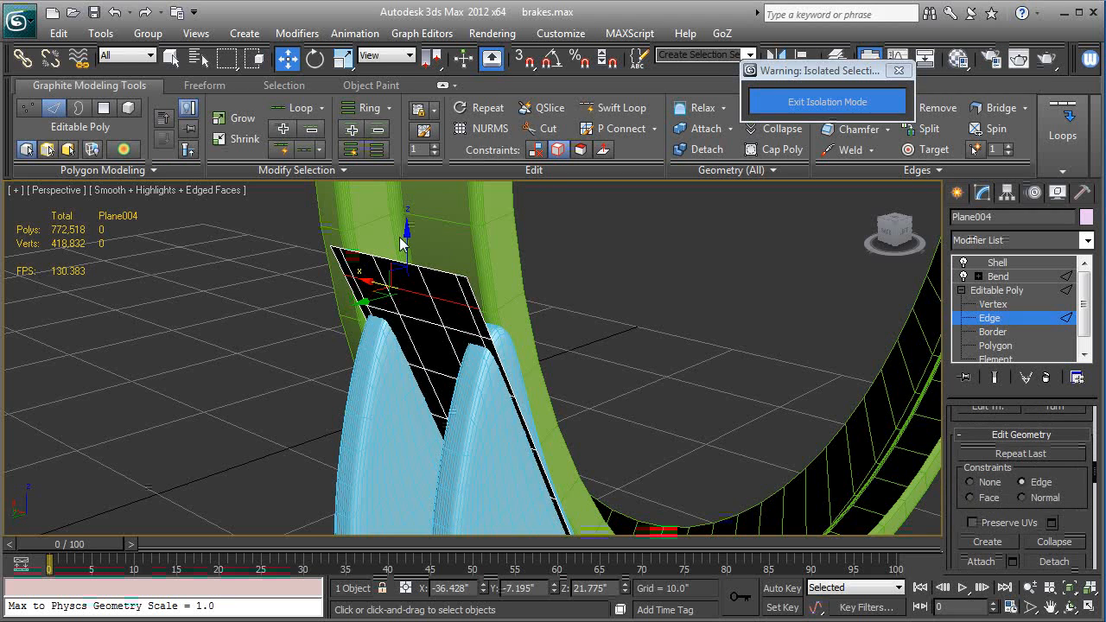
drag(402, 238, 410, 227)
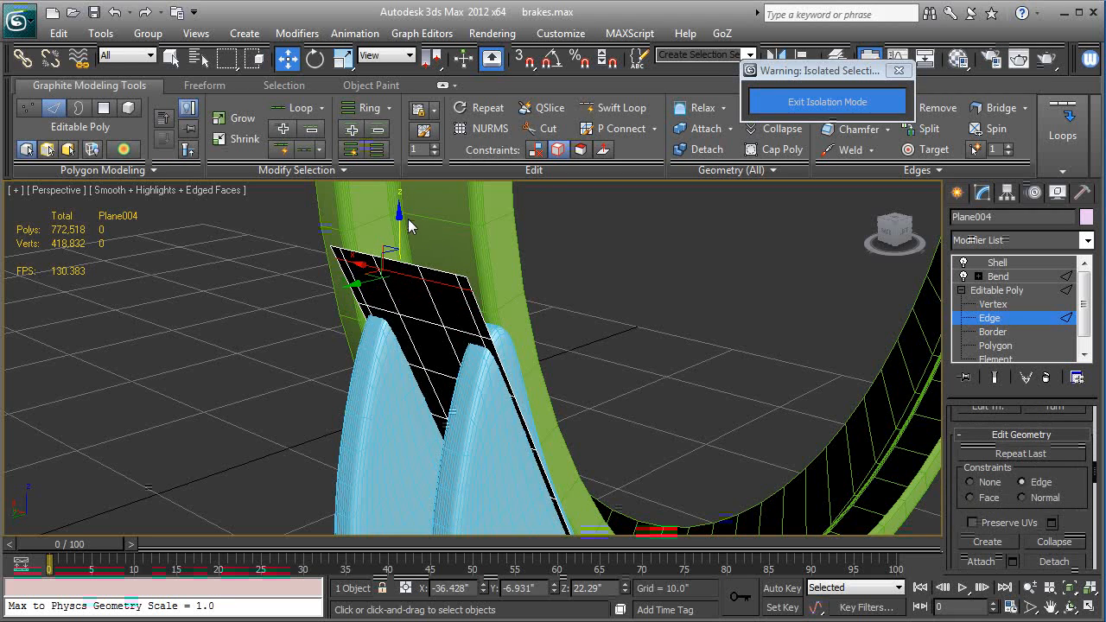
Step: Connect the edge ring of the pad's lowest row and slide the new loop toward the lower end, to about Z 8.56"
alt+middle_drag(409, 227, 554, 367)
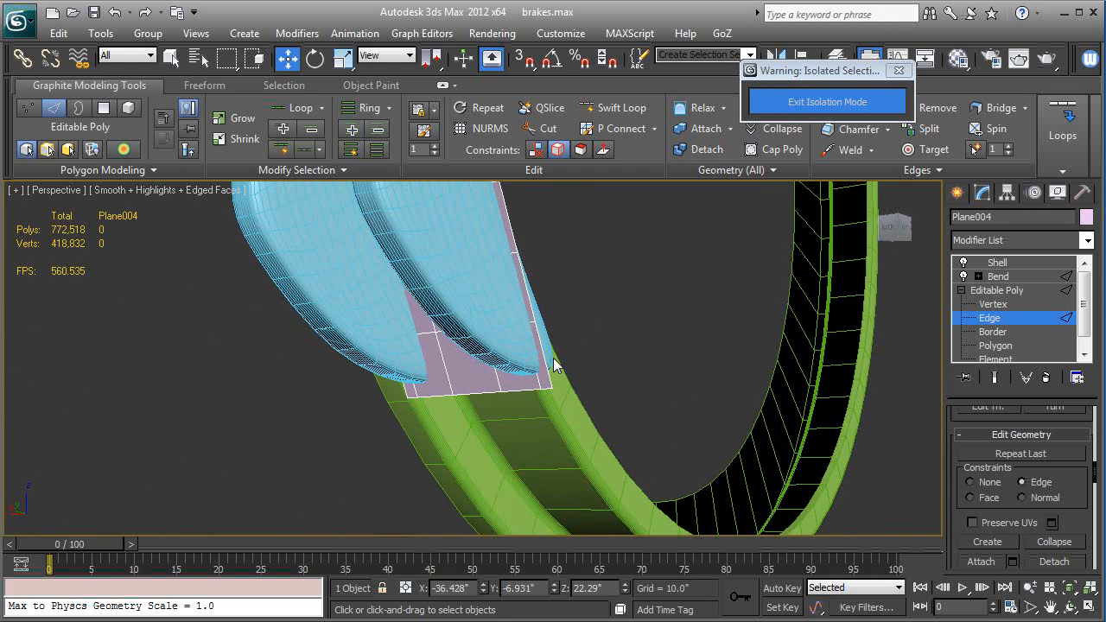
click(534, 387)
key(alt+r)
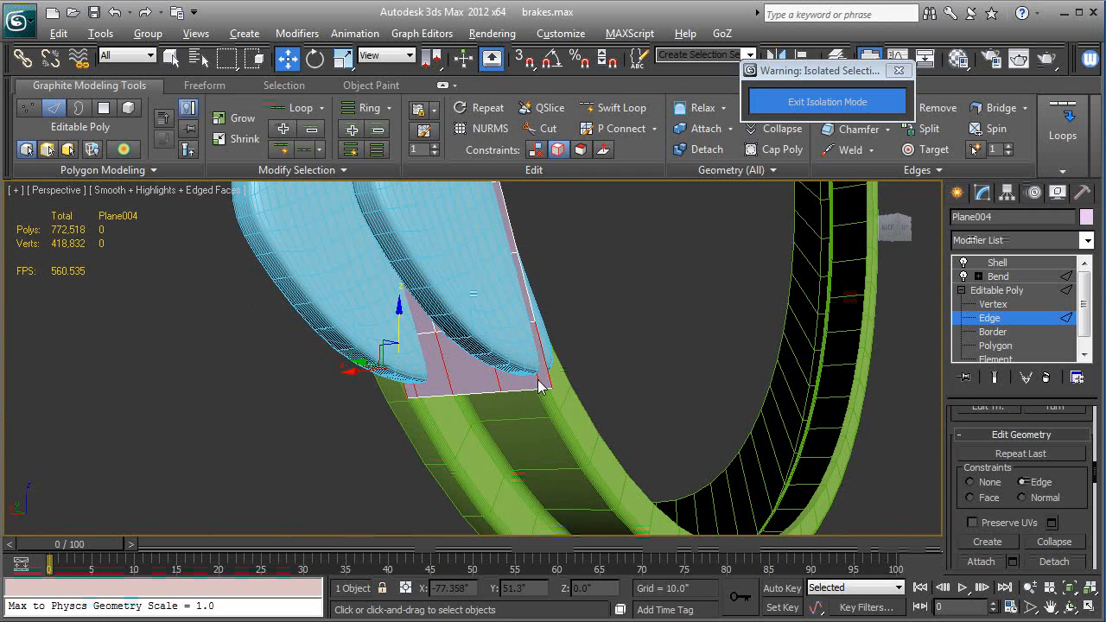
key(ctrl+shift+e)
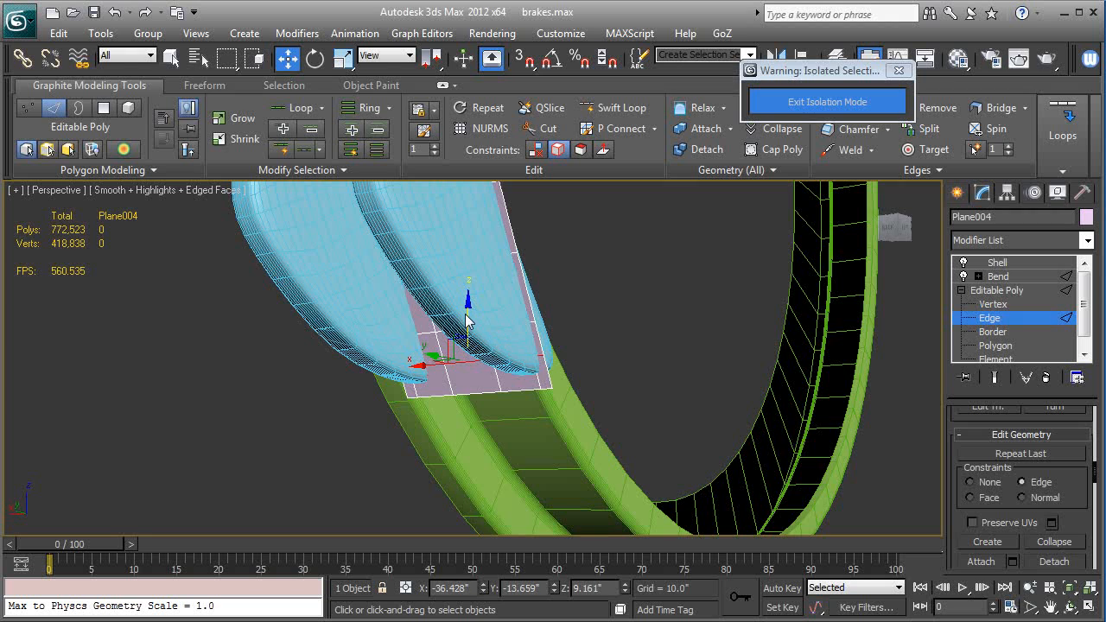
drag(466, 315, 462, 335)
alt+middle_drag(471, 345, 598, 406)
scroll(598, 406, down, 1)
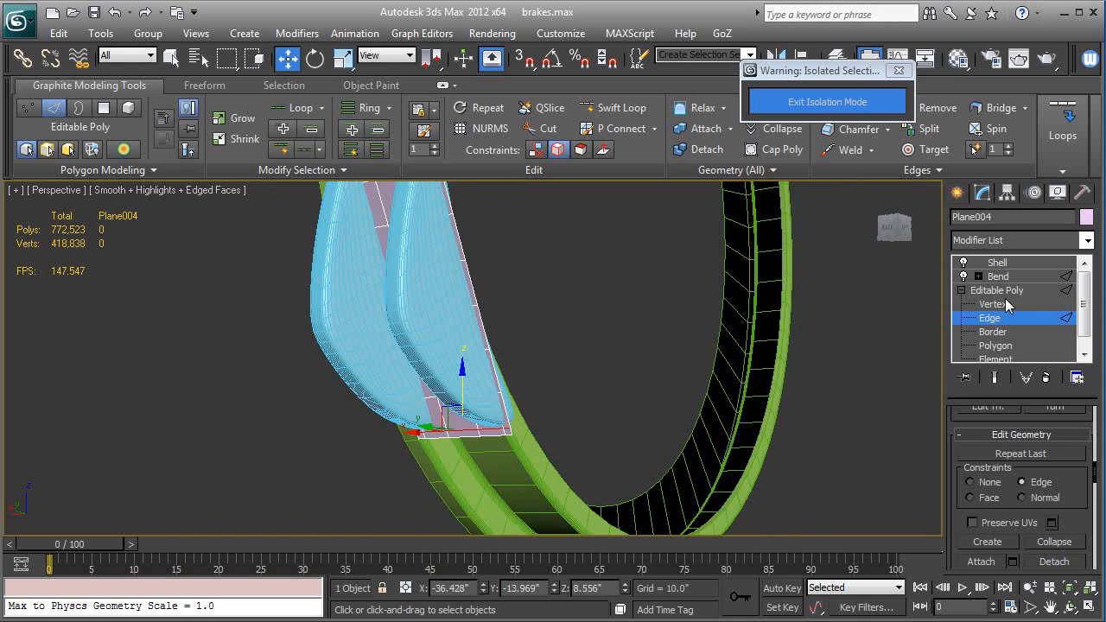
Step: Leave the pad's edge editing for its Shell modifier and turn off the edged-faces display
click(996, 290)
click(995, 277)
click(999, 264)
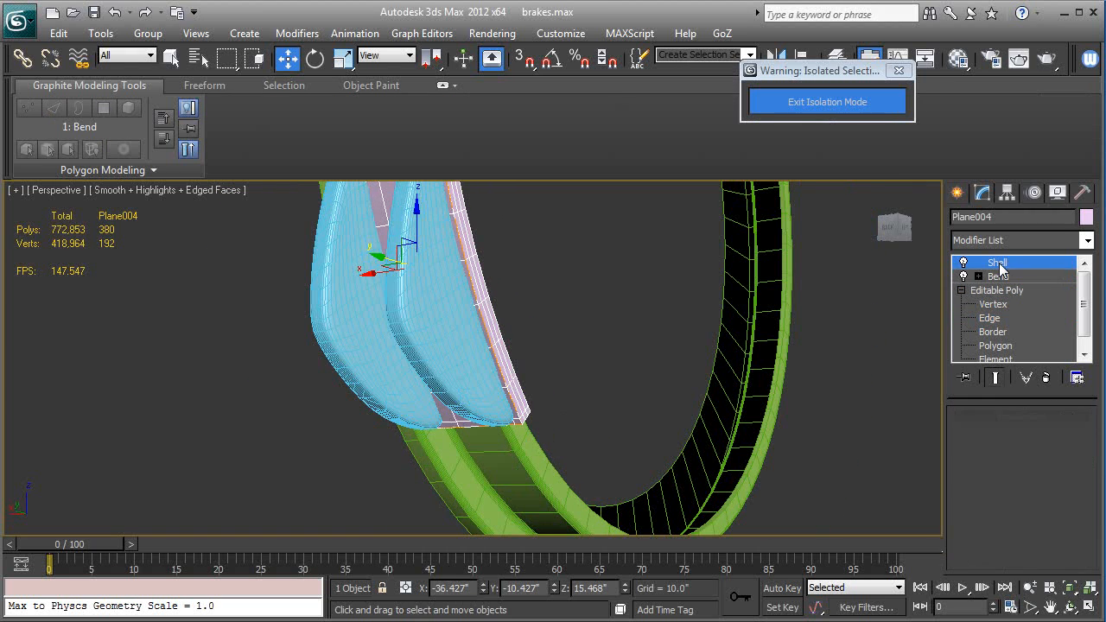
alt+middle_drag(692, 311, 520, 392)
key(F4)
Step: Add a TurboSmooth modifier to the pad and rename the pad brake_shoe-01
click(1027, 240)
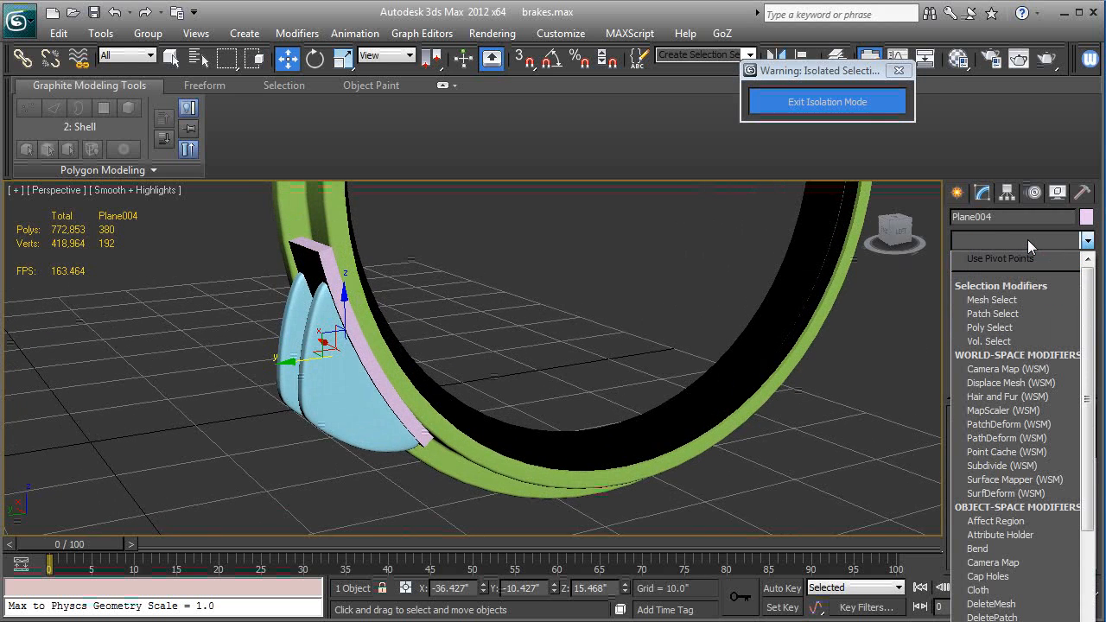
key(t)
key(t)
key(t)
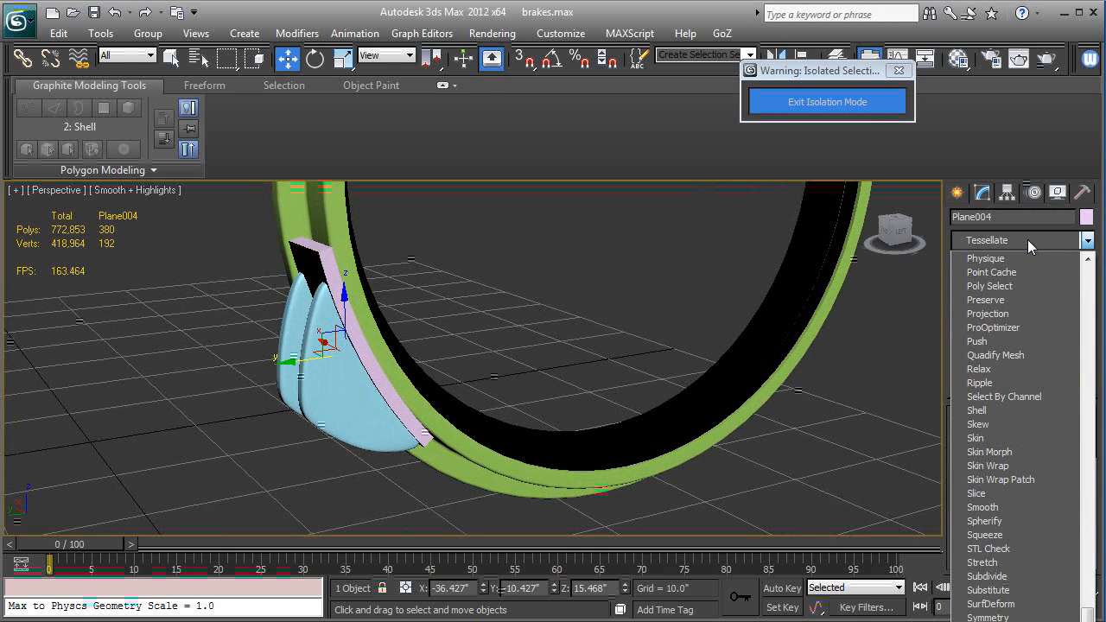
key(Return)
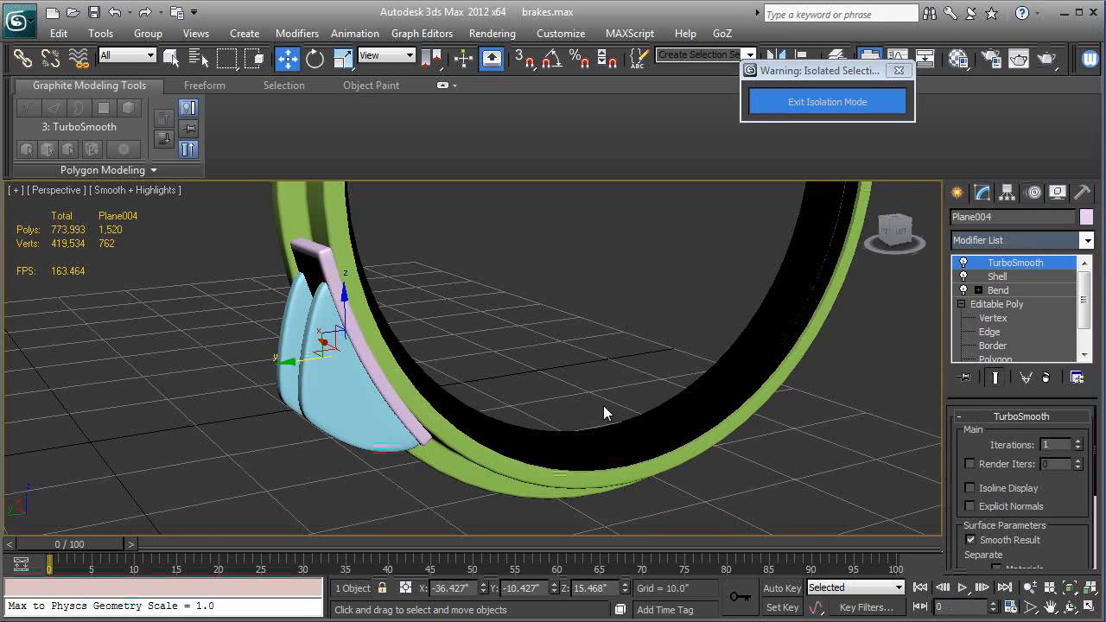
alt+middle_drag(603, 405, 514, 416)
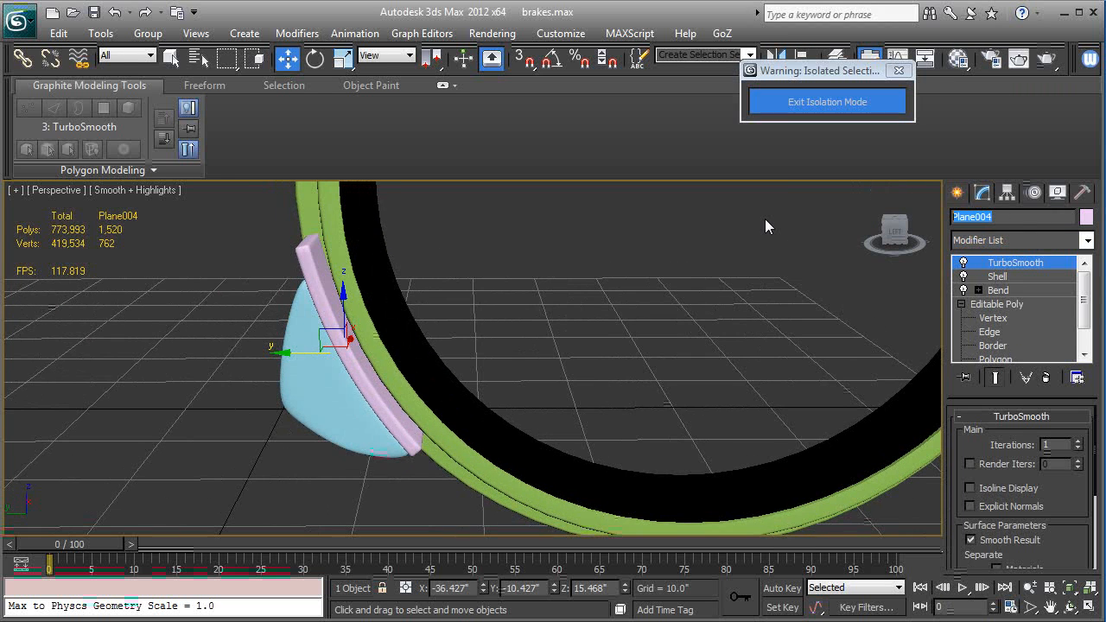
text(brake_shoe-01)
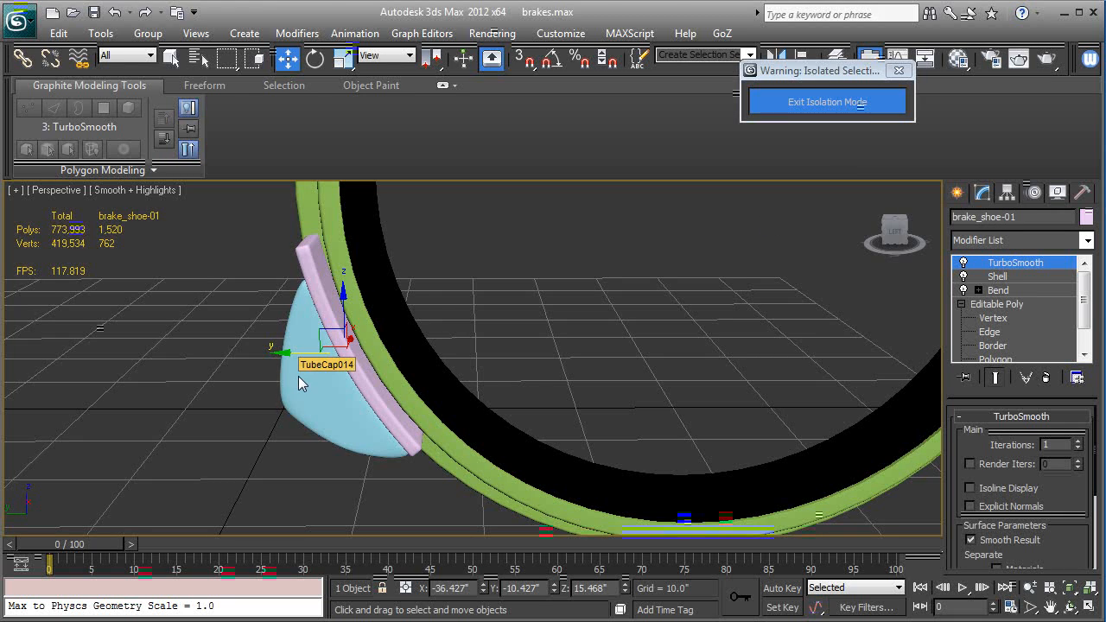
Step: Select the two blue plates behind the pad and batch-rename them with the base name brake_mount and numbering
mouse_move(298, 376)
alt+middle_down()
mouse_move(254, 447)
mouse_move(293, 384)
alt+middle_up()
click(292, 351)
ctrl+click(326, 422)
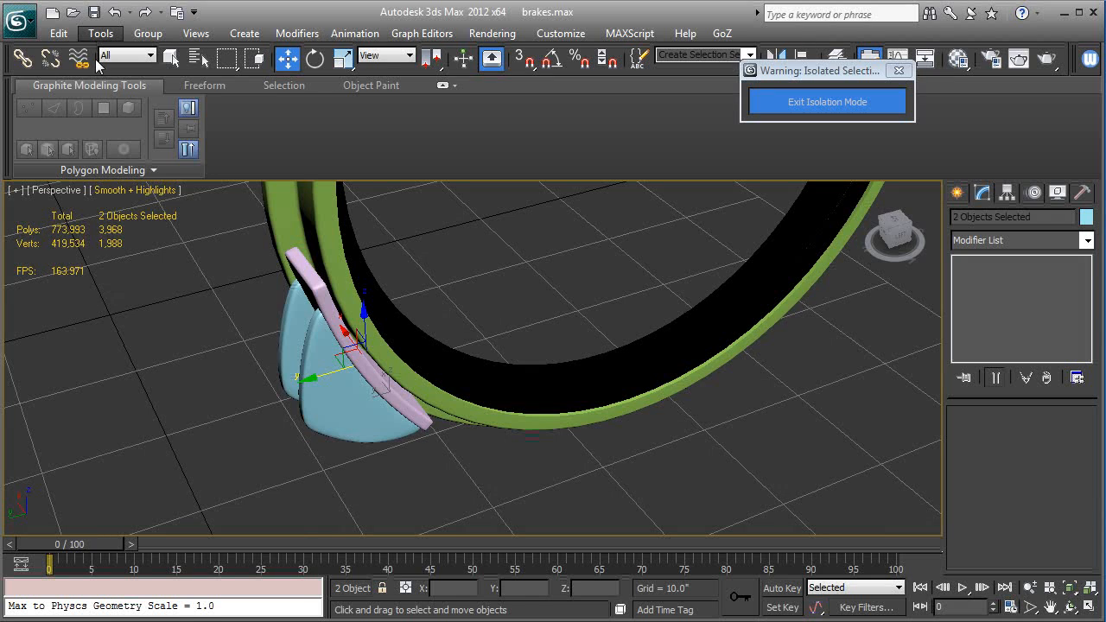
click(100, 33)
click(134, 381)
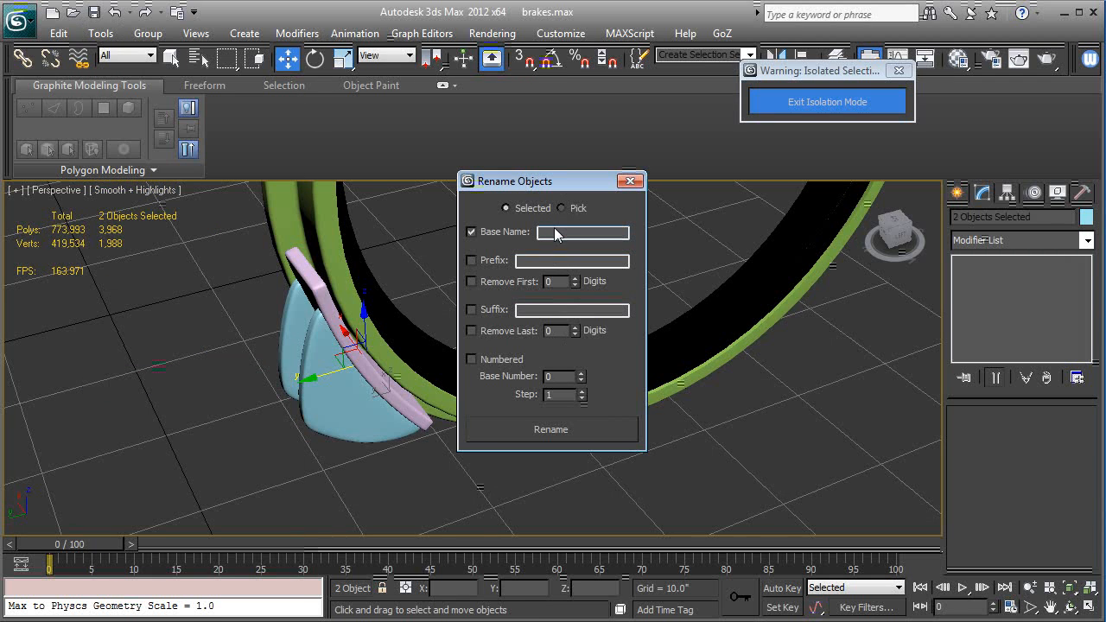
text(brake_mount)
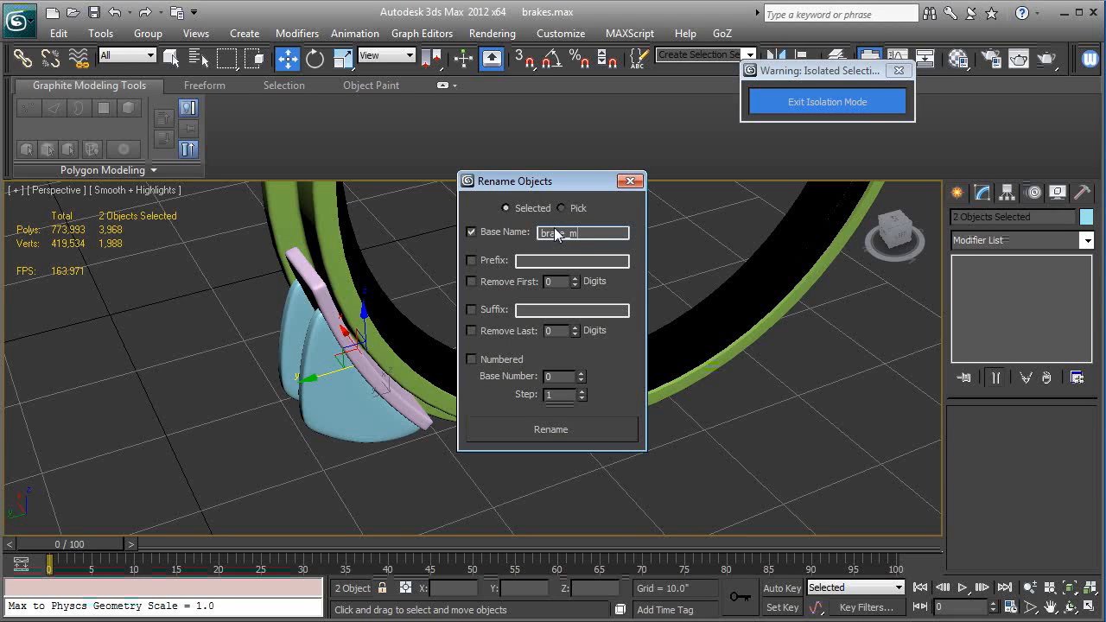
click(501, 359)
click(551, 429)
click(628, 181)
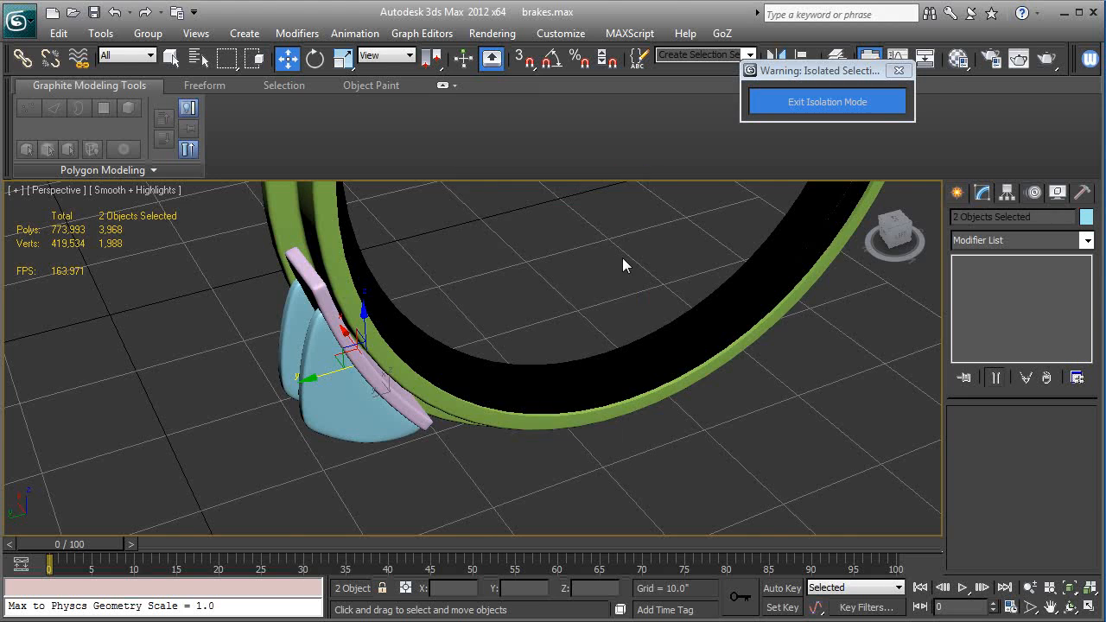
Step: Exit isolation mode and examine the brake shoe and its mounts between the wheels from several angles
scroll(532, 476, up, 4)
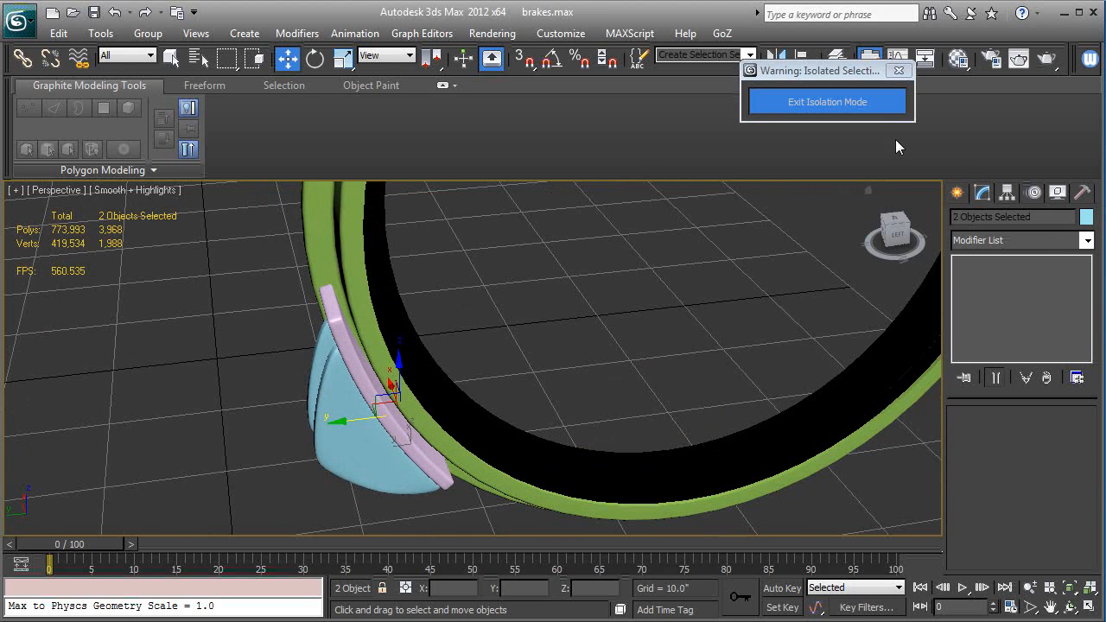
click(827, 101)
scroll(611, 337, up, 3)
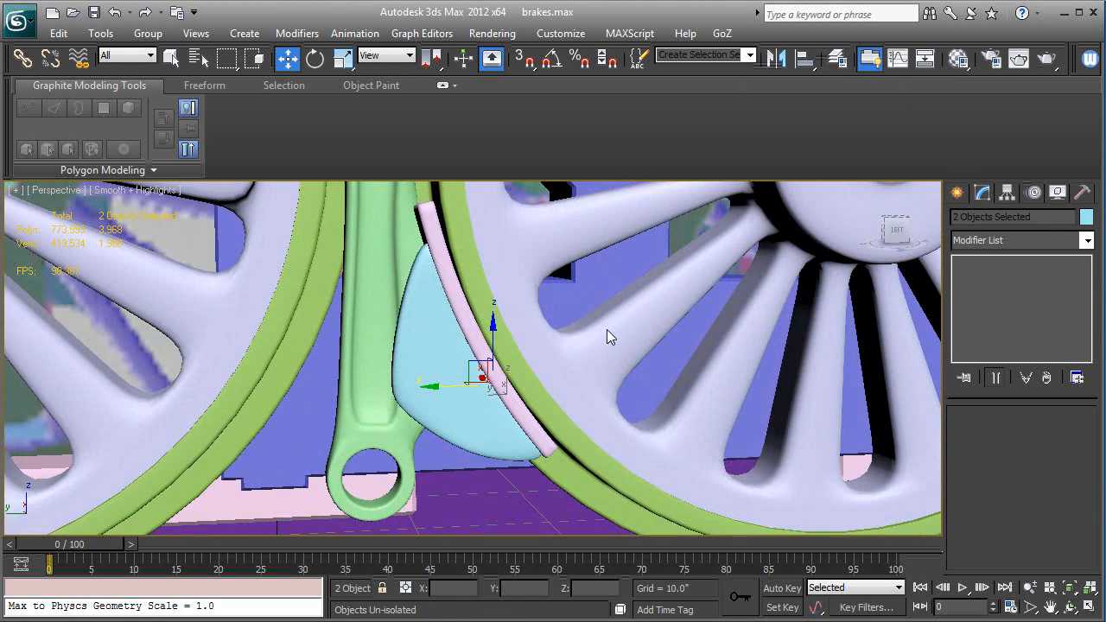
scroll(607, 337, down, 6)
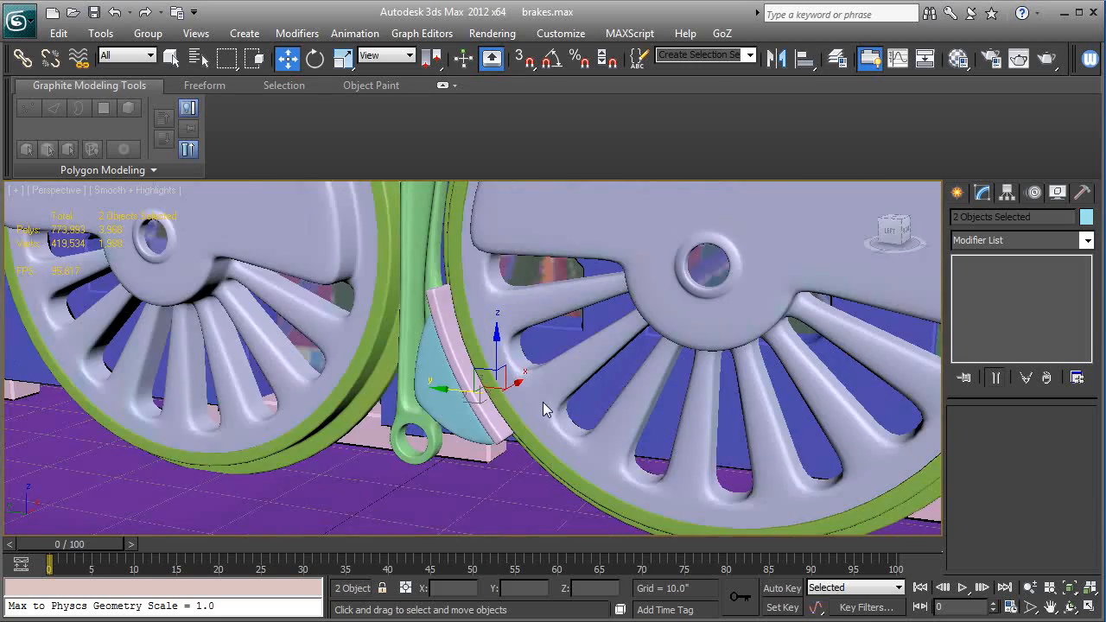
alt+middle_drag(543, 403, 628, 412)
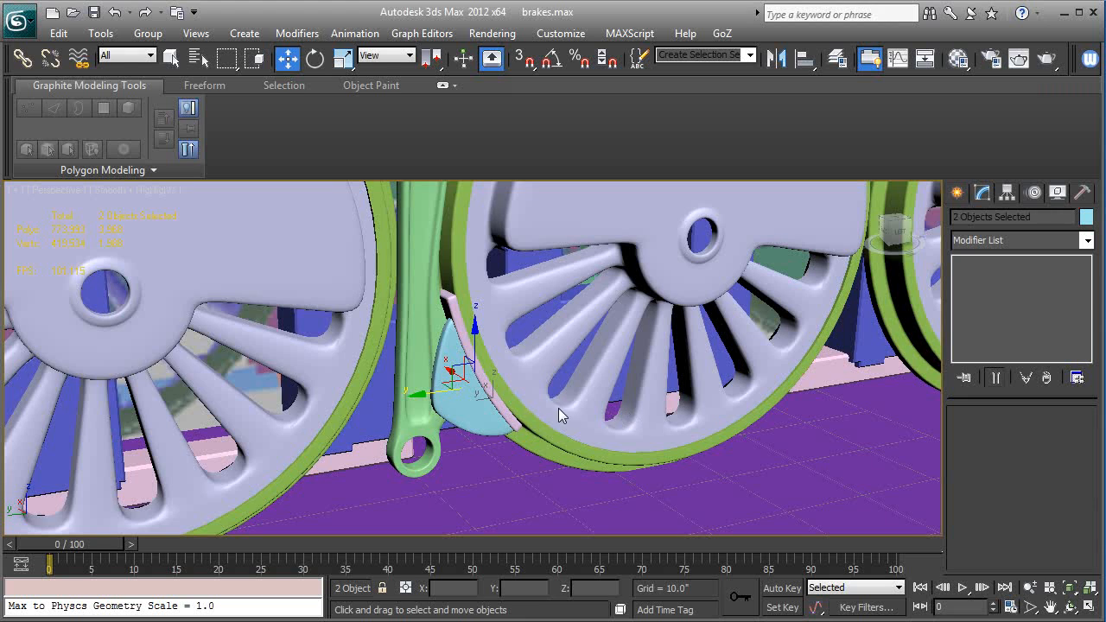
alt+middle_drag(558, 408, 445, 417)
alt+middle_drag(529, 344, 501, 456)
scroll(501, 456, down, 2)
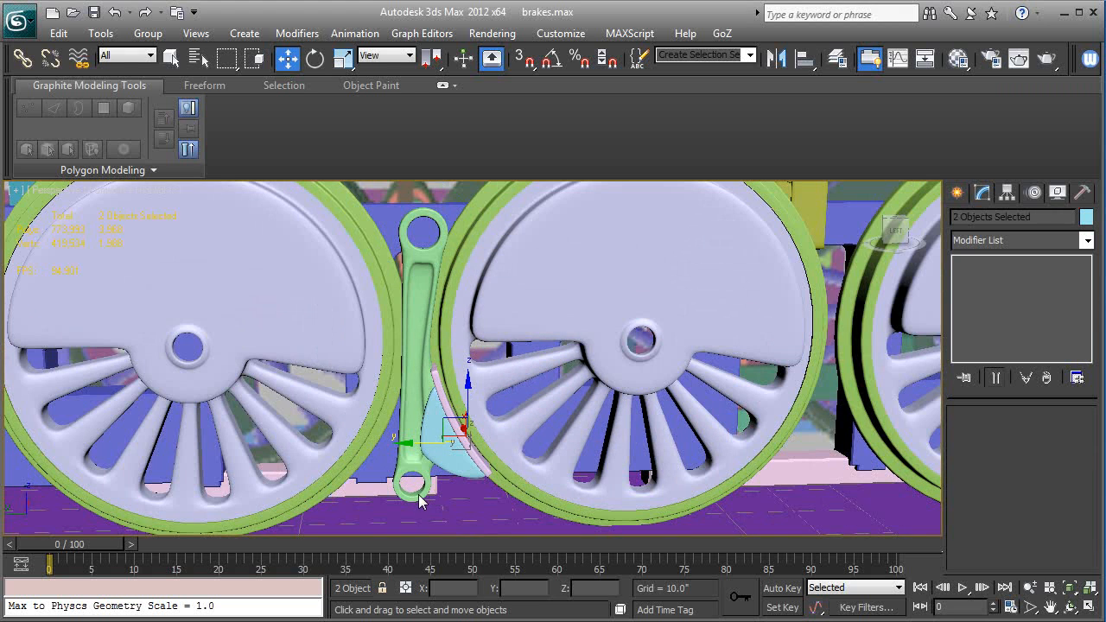